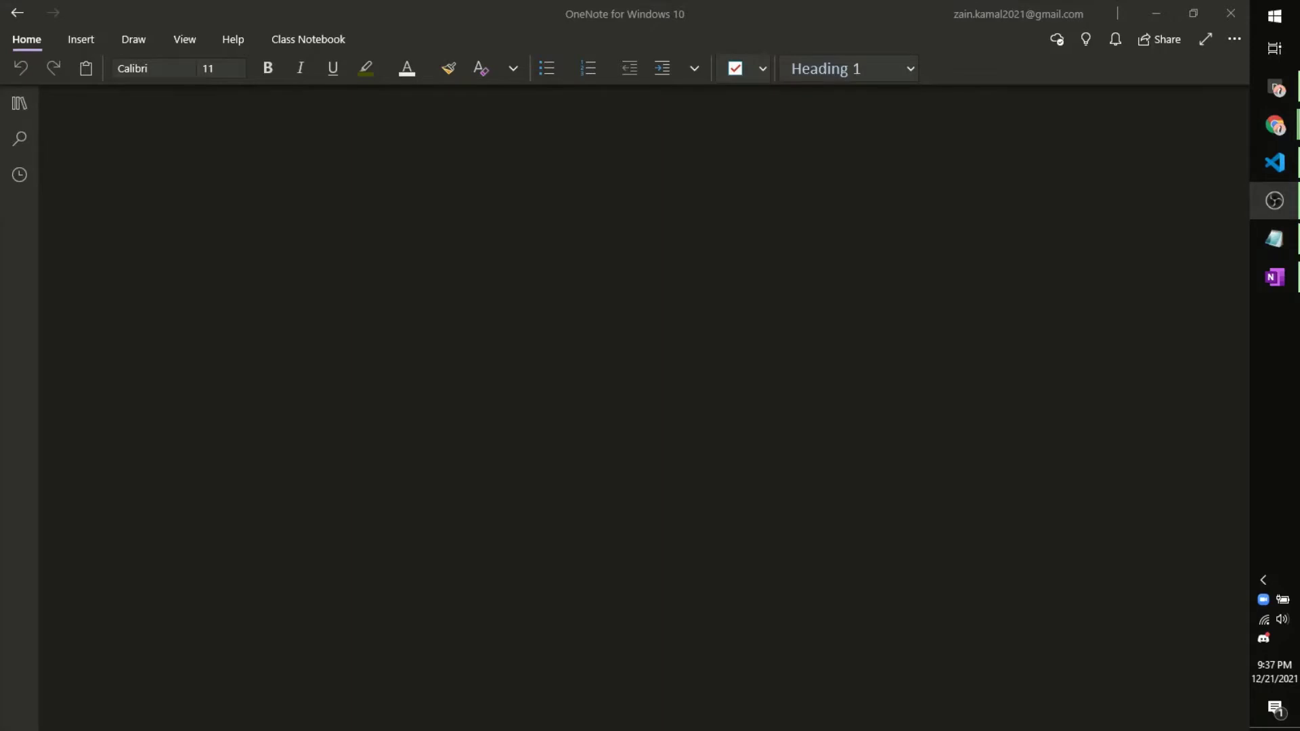
Step: Draw a long Earth arc and handwrite the label 'Earth' beneath it
drag(62, 550, 1175, 533)
mouse_move(485, 667)
mouse_down()
mouse_move(505, 696)
mouse_move(505, 665)
mouse_up()
drag(535, 681, 538, 696)
drag(543, 694, 555, 678)
drag(572, 658, 574, 697)
drag(564, 674, 608, 694)
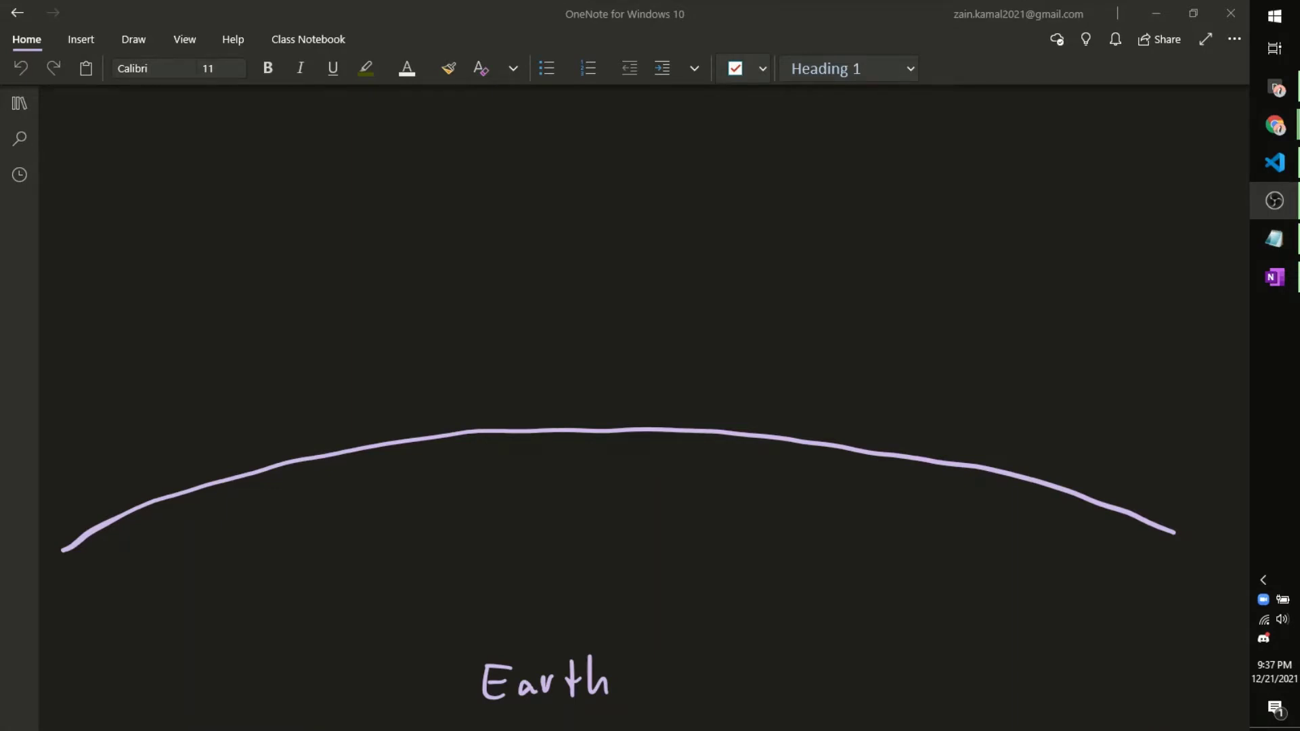
Step: Draw yellow incoming sunlight arrows striking the arc, including the left and right edges
drag(162, 206, 202, 557)
drag(184, 532, 220, 520)
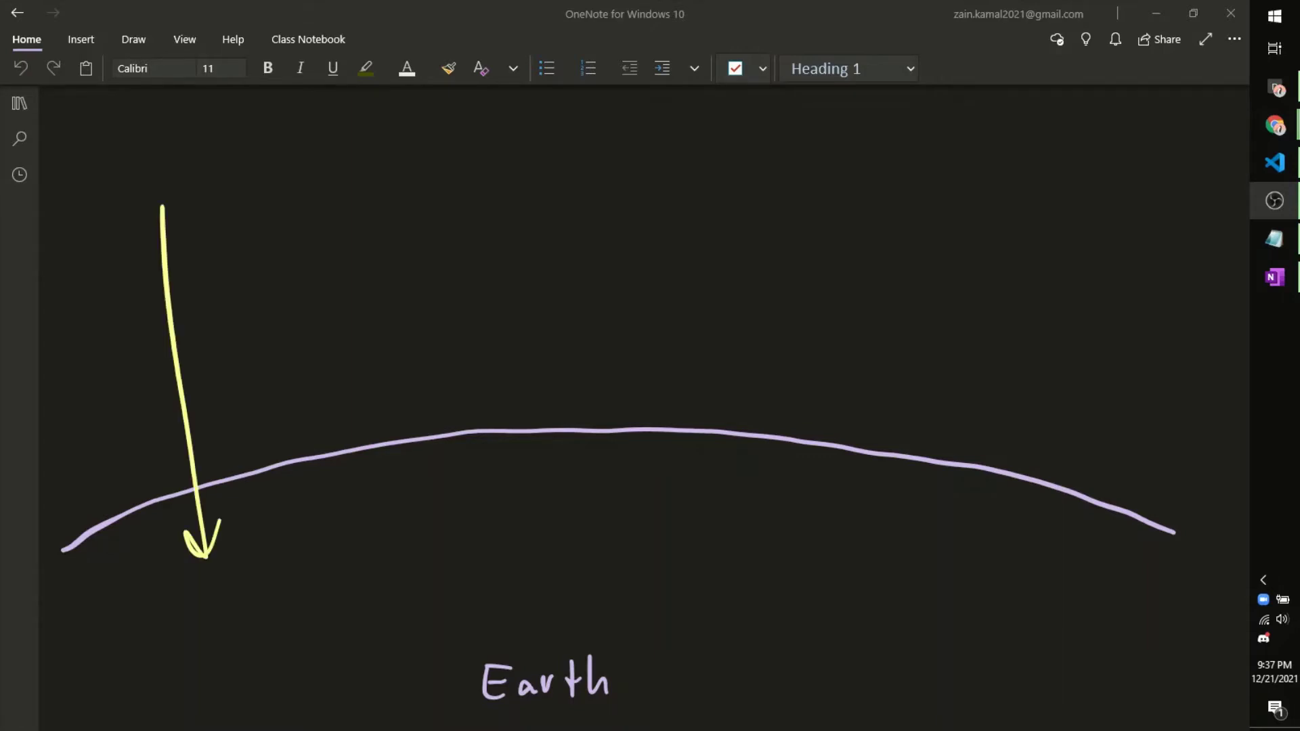
mouse_move(405, 198)
mouse_down()
mouse_move(417, 538)
mouse_move(439, 503)
mouse_up()
mouse_move(695, 214)
mouse_down()
mouse_move(675, 534)
mouse_move(709, 507)
mouse_up()
drag(980, 241, 902, 574)
drag(883, 549, 935, 542)
drag(74, 279, 83, 455)
drag(1105, 323, 1096, 460)
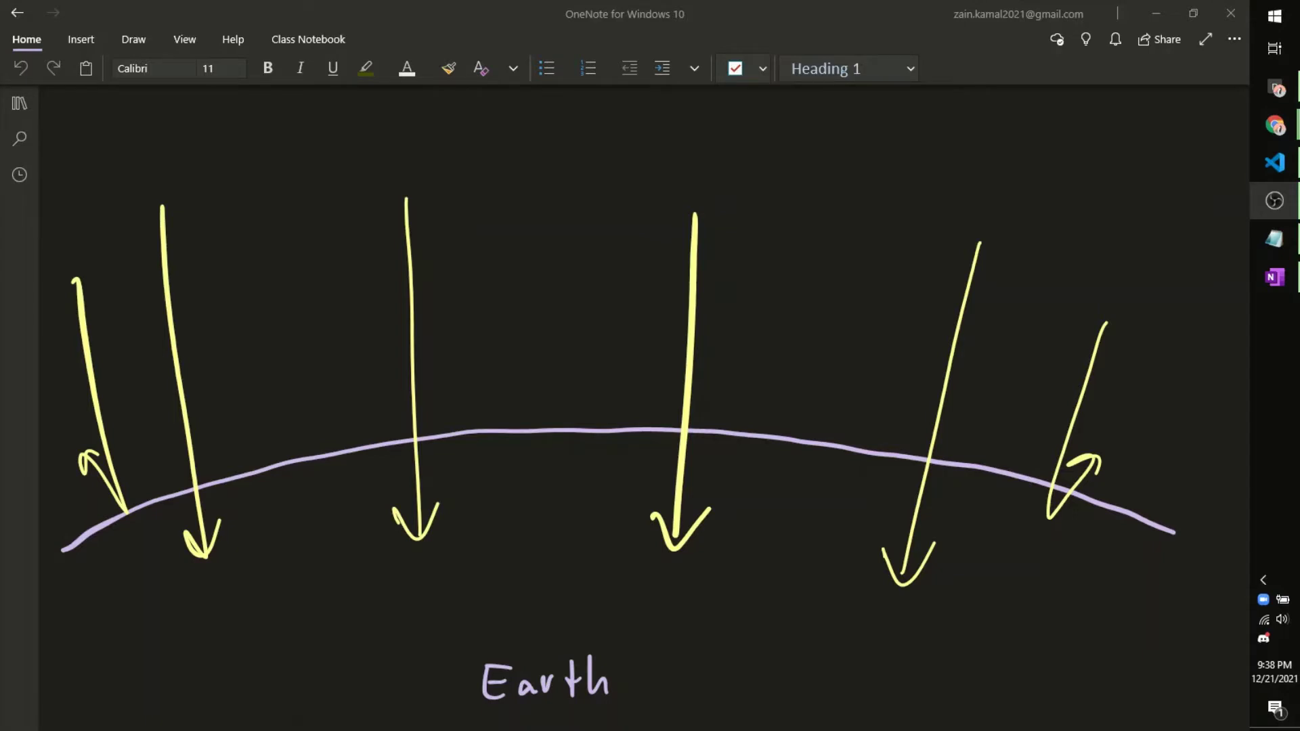
Step: Sketch two purple spiral storms with reflected arrows rising off each
drag(488, 487, 416, 535)
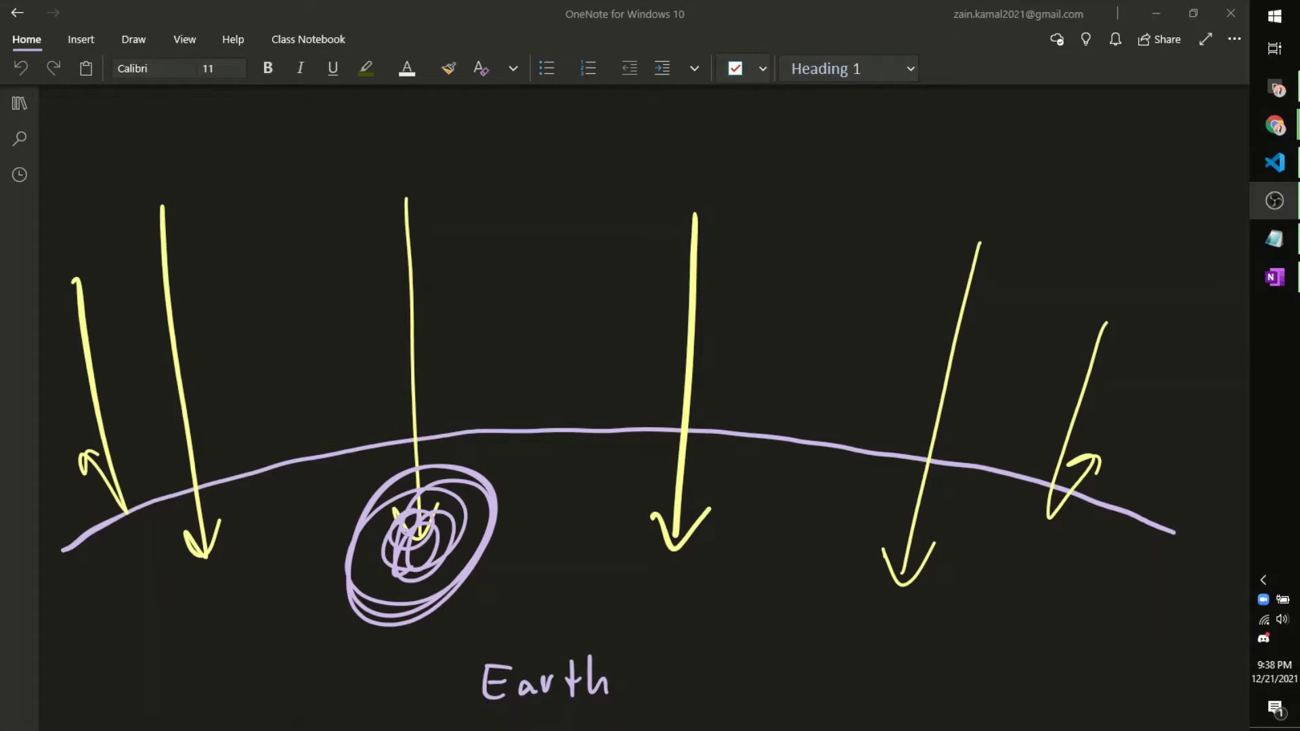
drag(965, 535, 900, 575)
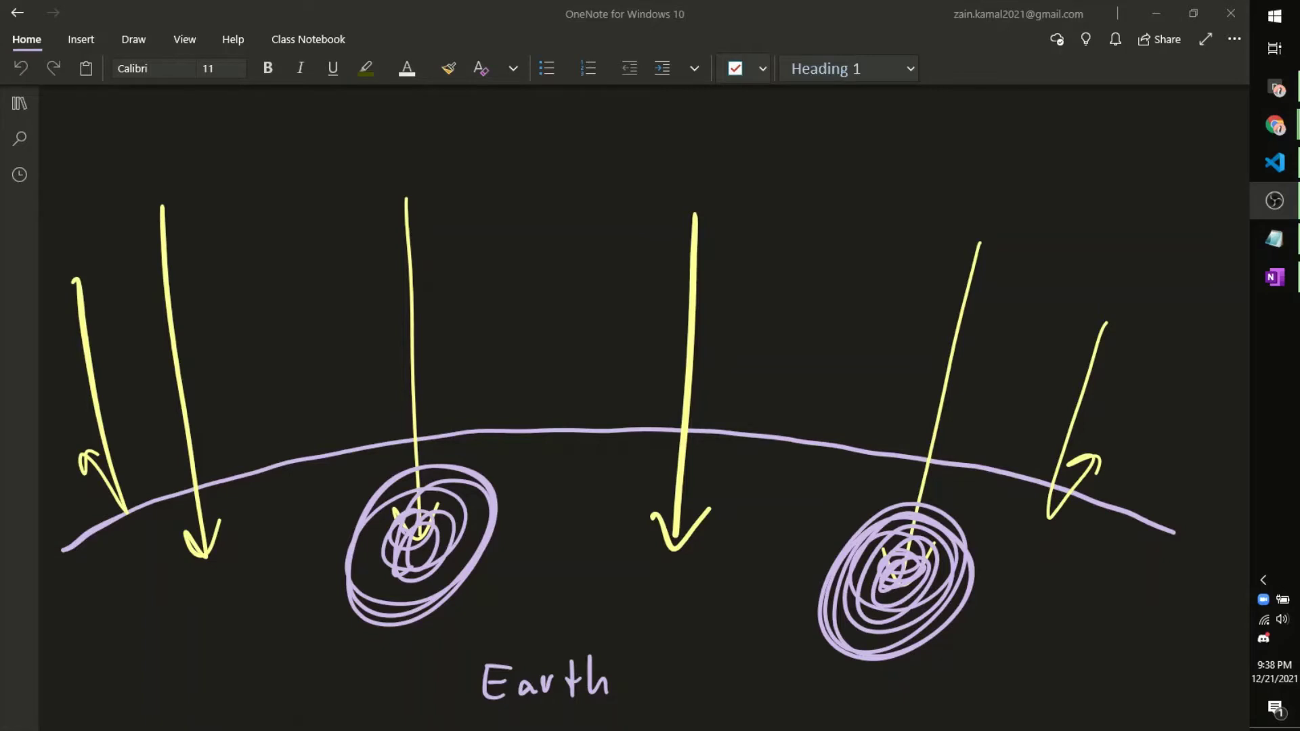
drag(423, 538, 524, 369)
drag(901, 562, 879, 368)
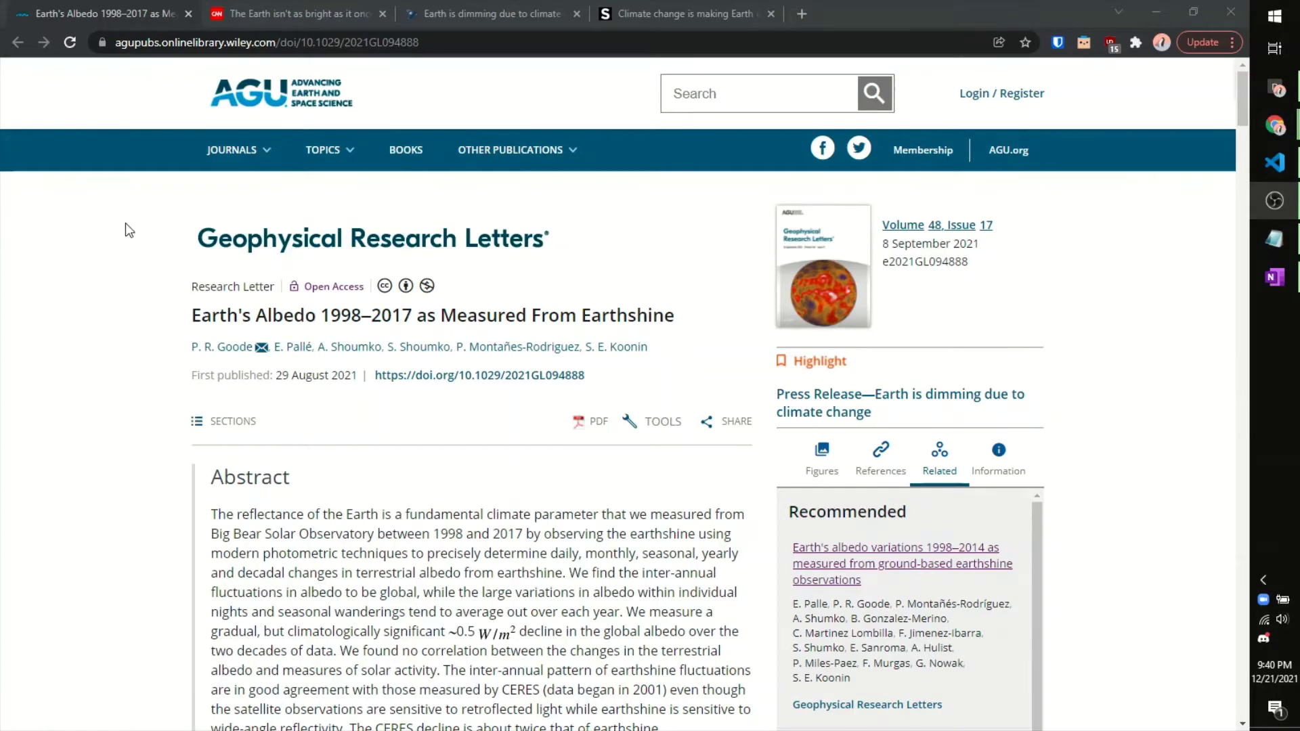
Step: Highlight the ~0.5 W/m² albedo decline phrase, then view the CNN, phys.org and space.com articles
scroll(429, 370, down, 3)
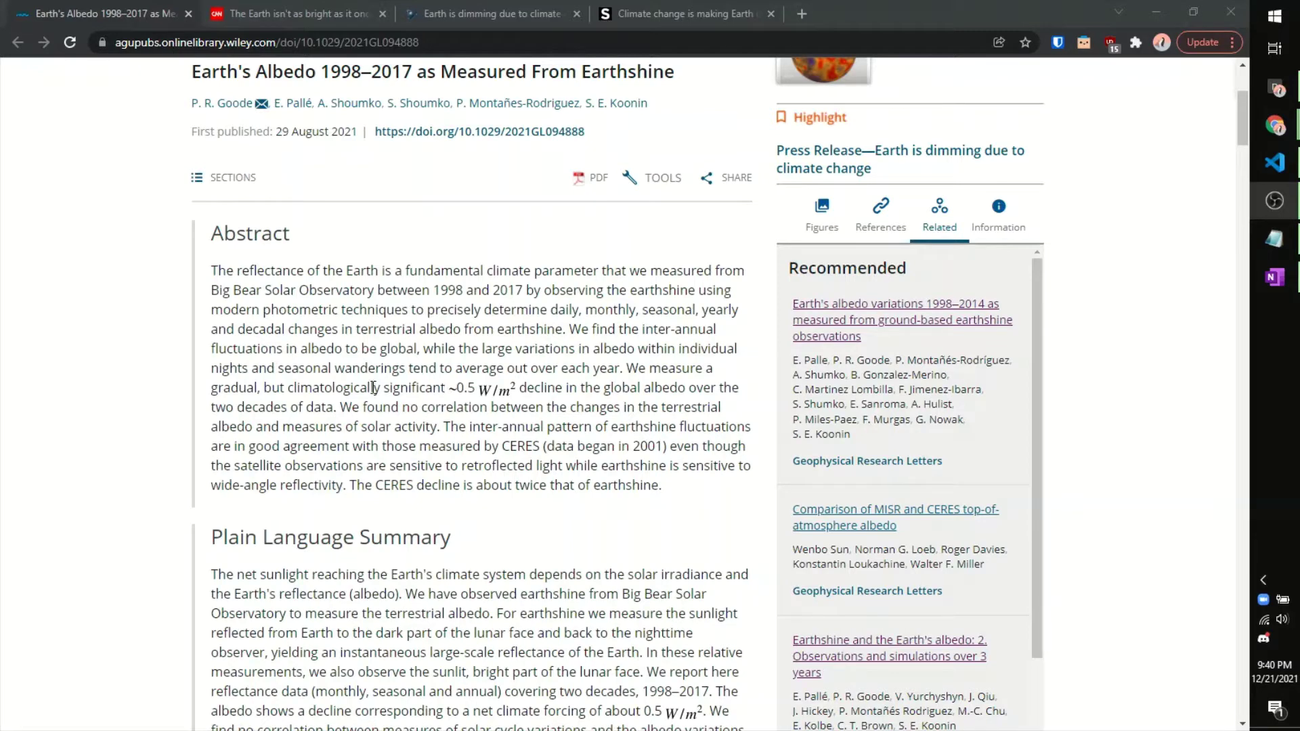
drag(390, 388, 723, 387)
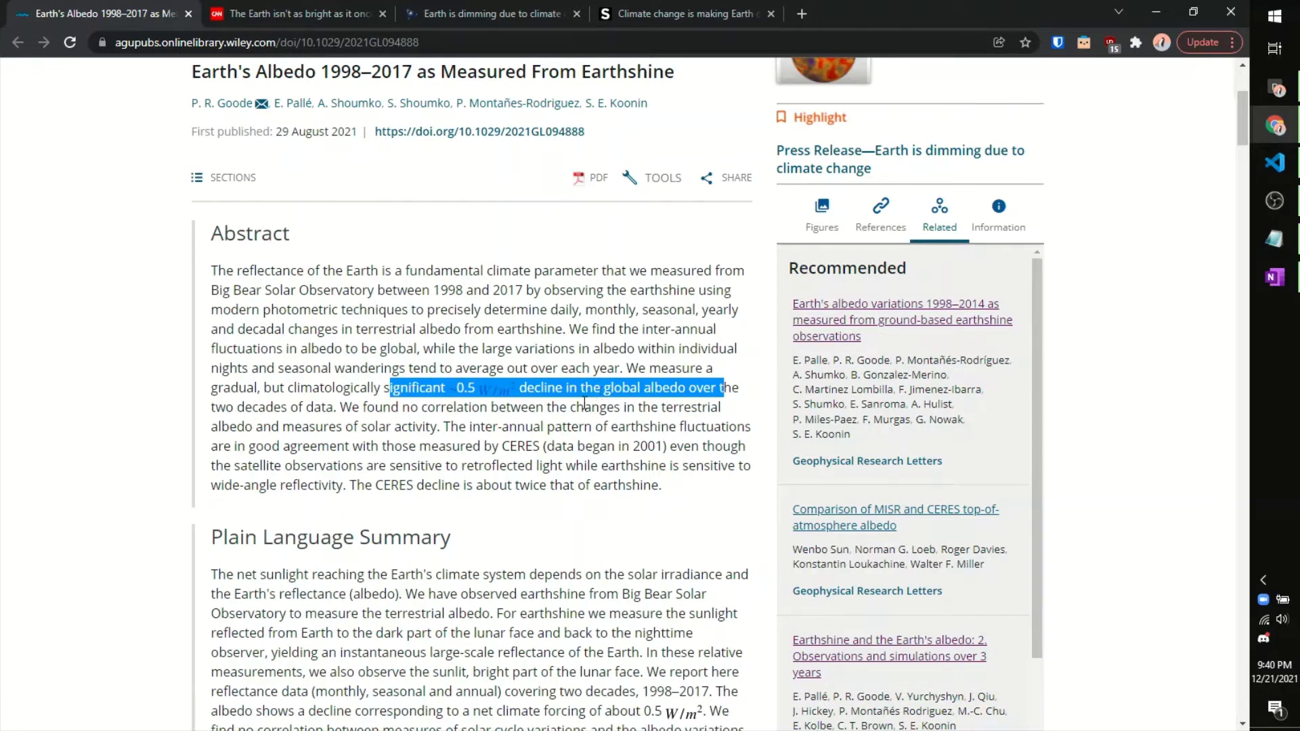
click(333, 10)
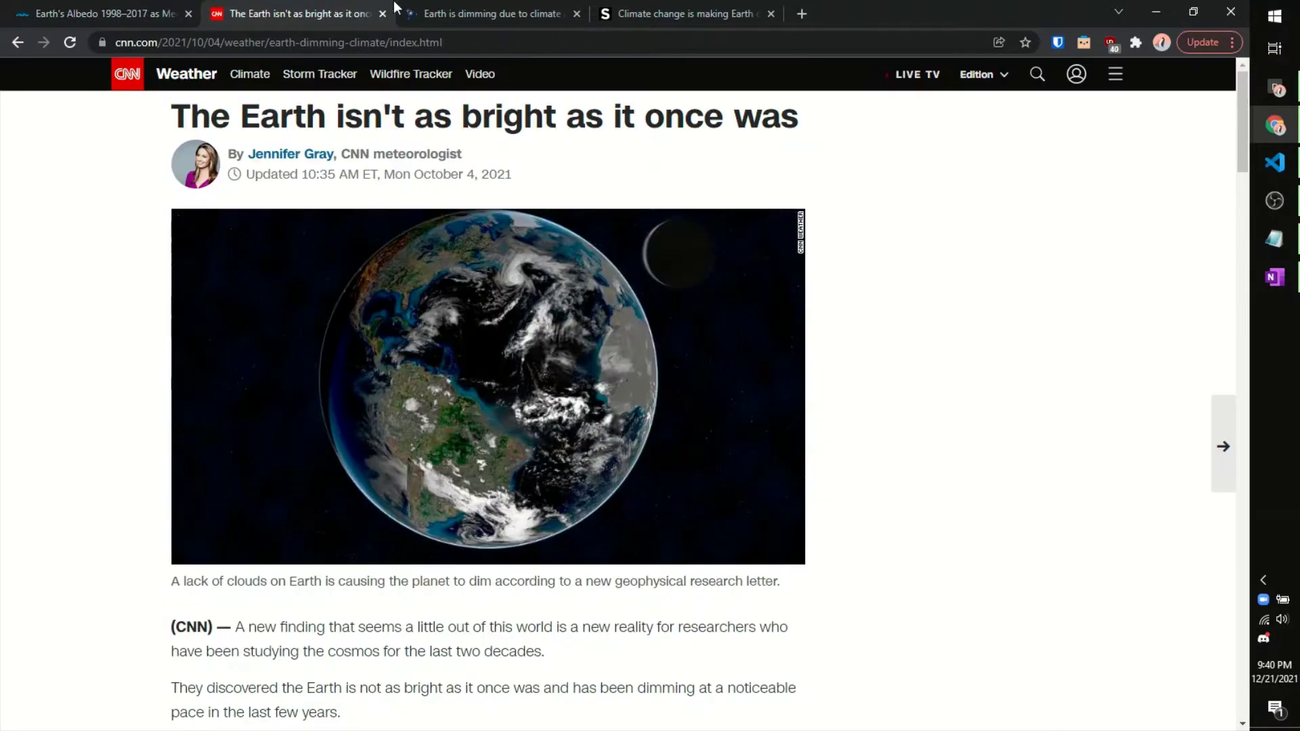
click(495, 3)
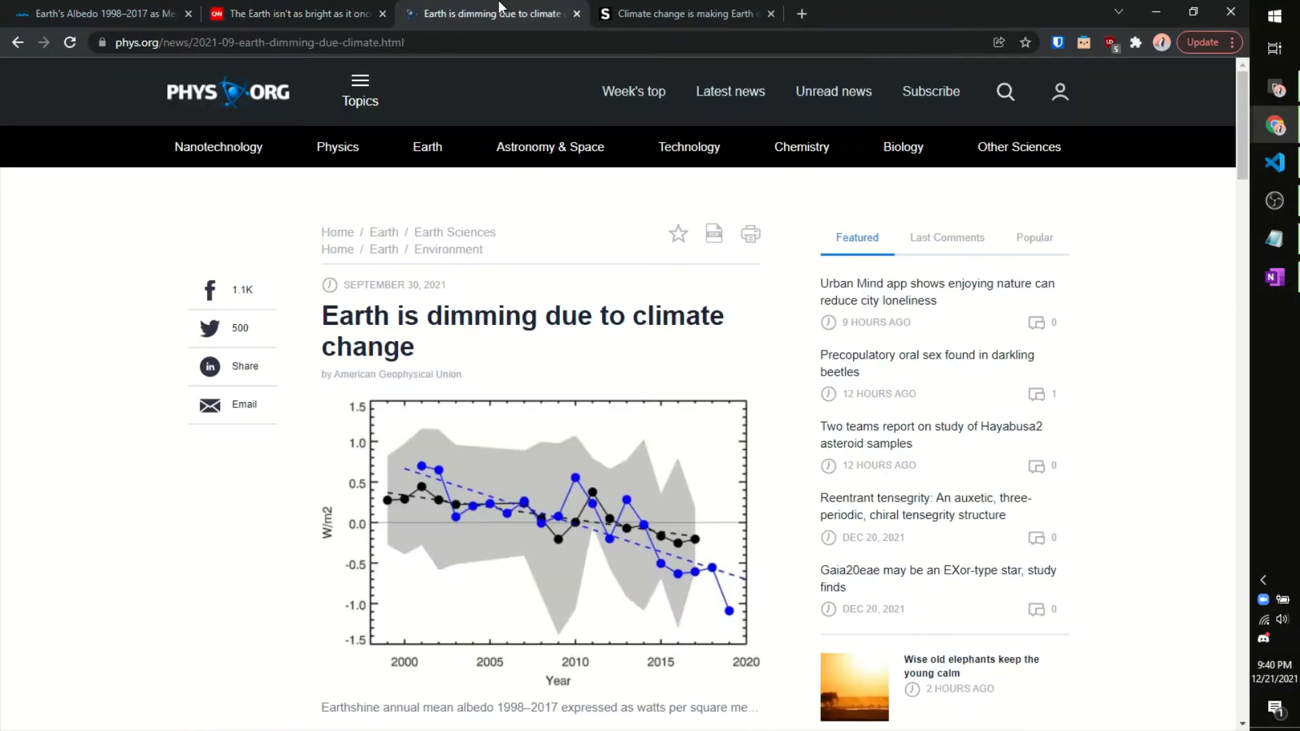
click(743, 3)
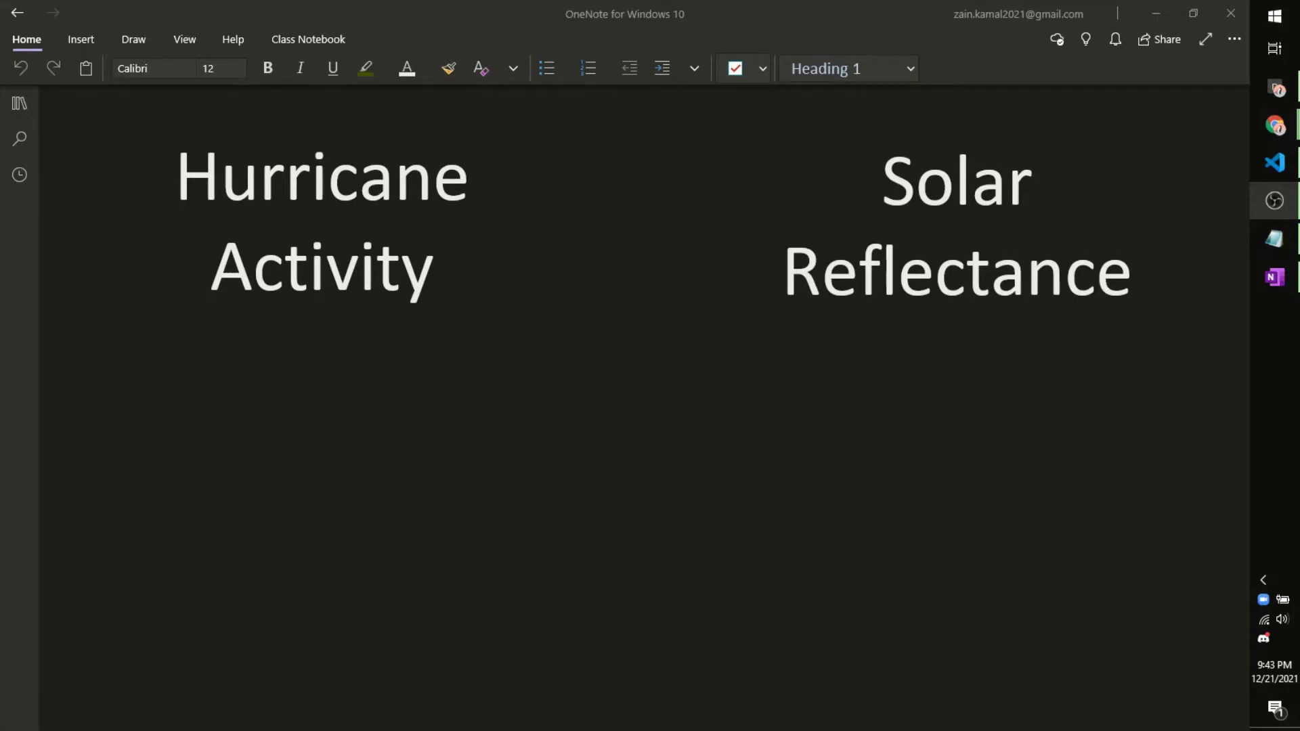
Step: Draw a red arrow from Hurricane Activity to Solar Reflectance, a red arc and two circles
drag(576, 205, 691, 205)
mouse_move(571, 231)
mouse_down()
mouse_move(685, 228)
mouse_move(671, 246)
mouse_up()
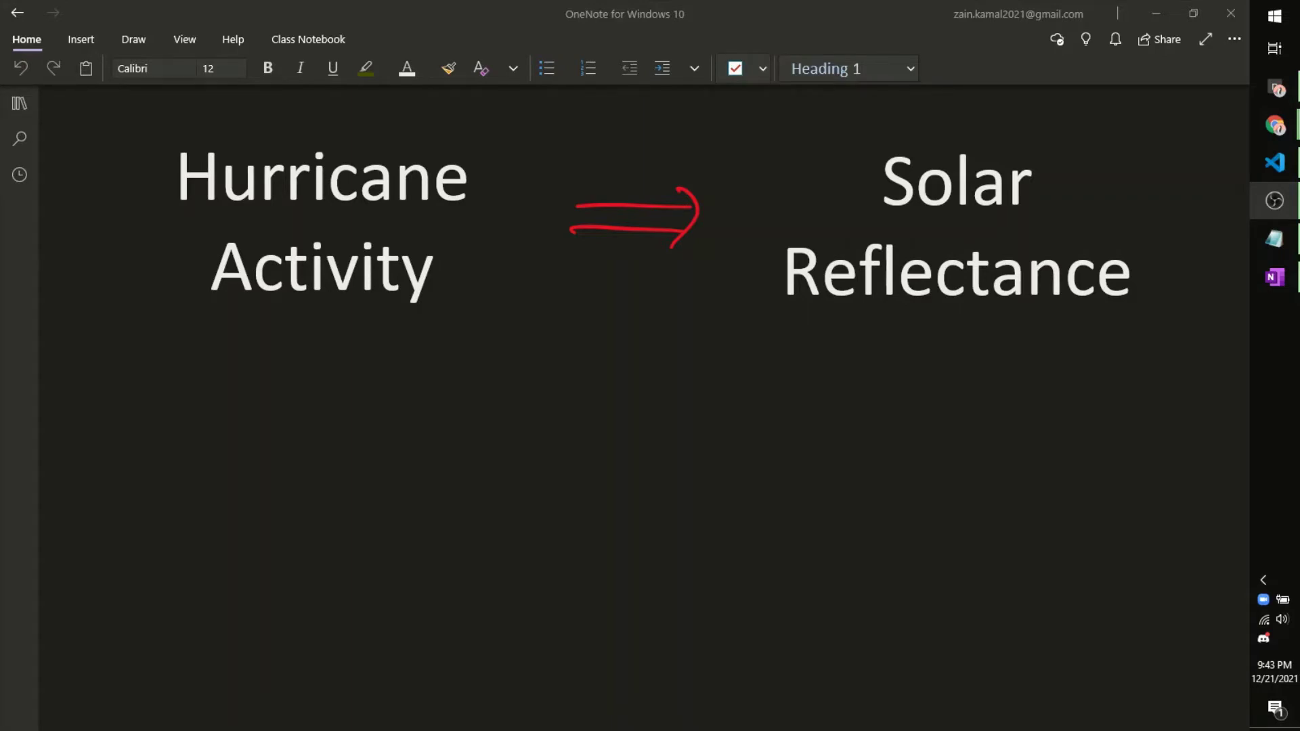
drag(1097, 326, 1139, 676)
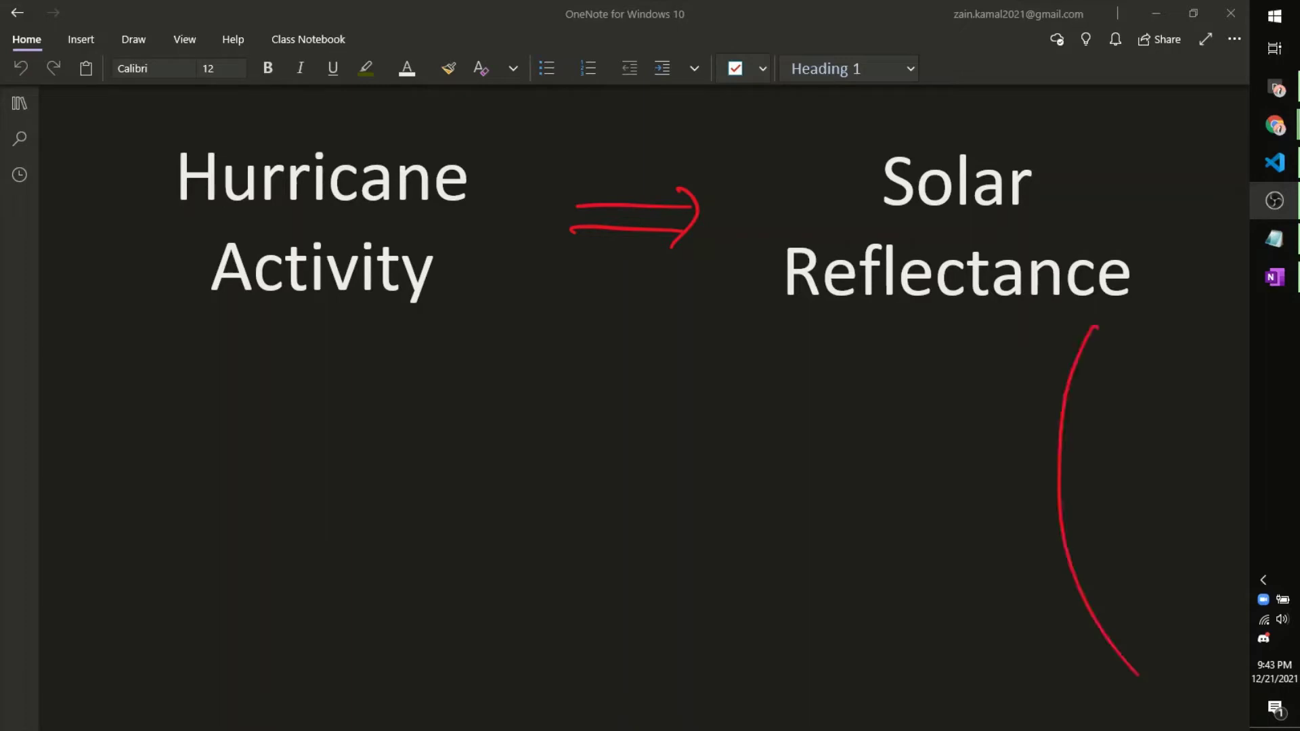
drag(793, 505, 797, 509)
drag(819, 387, 834, 388)
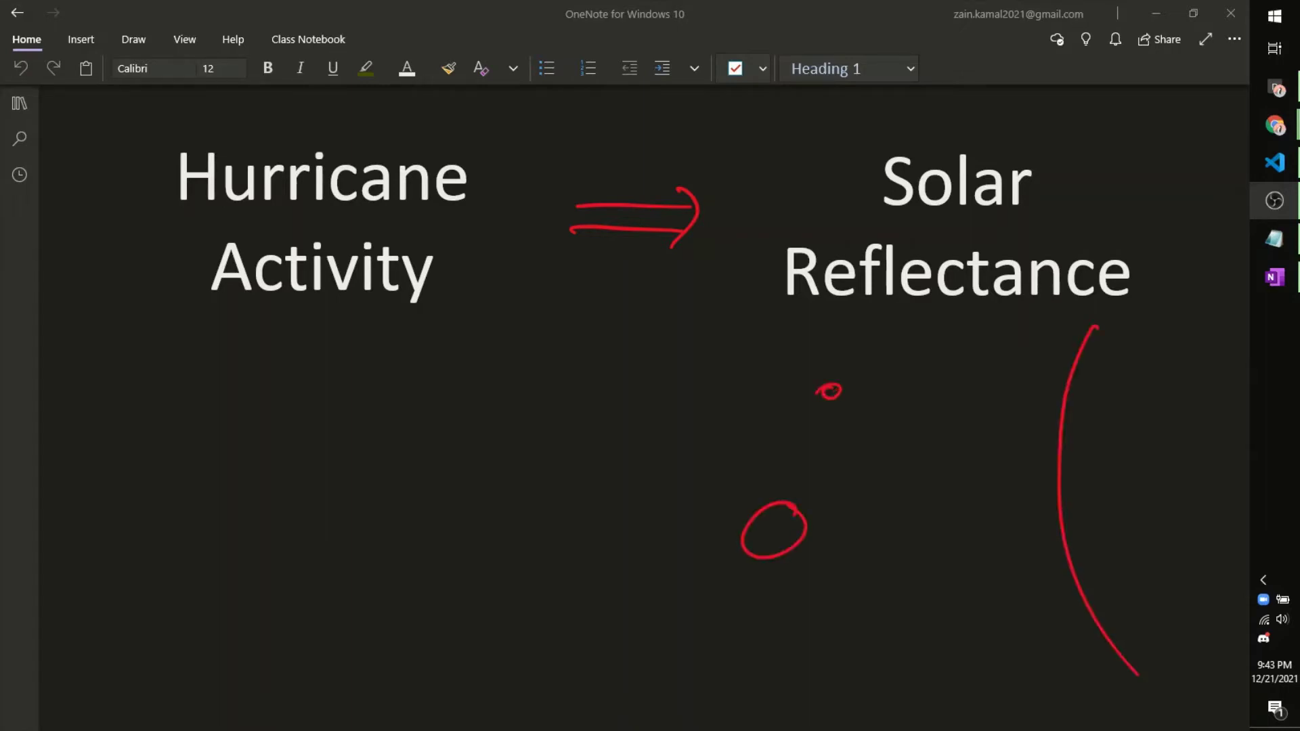
key(ctrl+z)
drag(843, 354, 839, 356)
Step: Draw yellow dashed light paths from the arc to both circles and between the circles
drag(1056, 444, 787, 515)
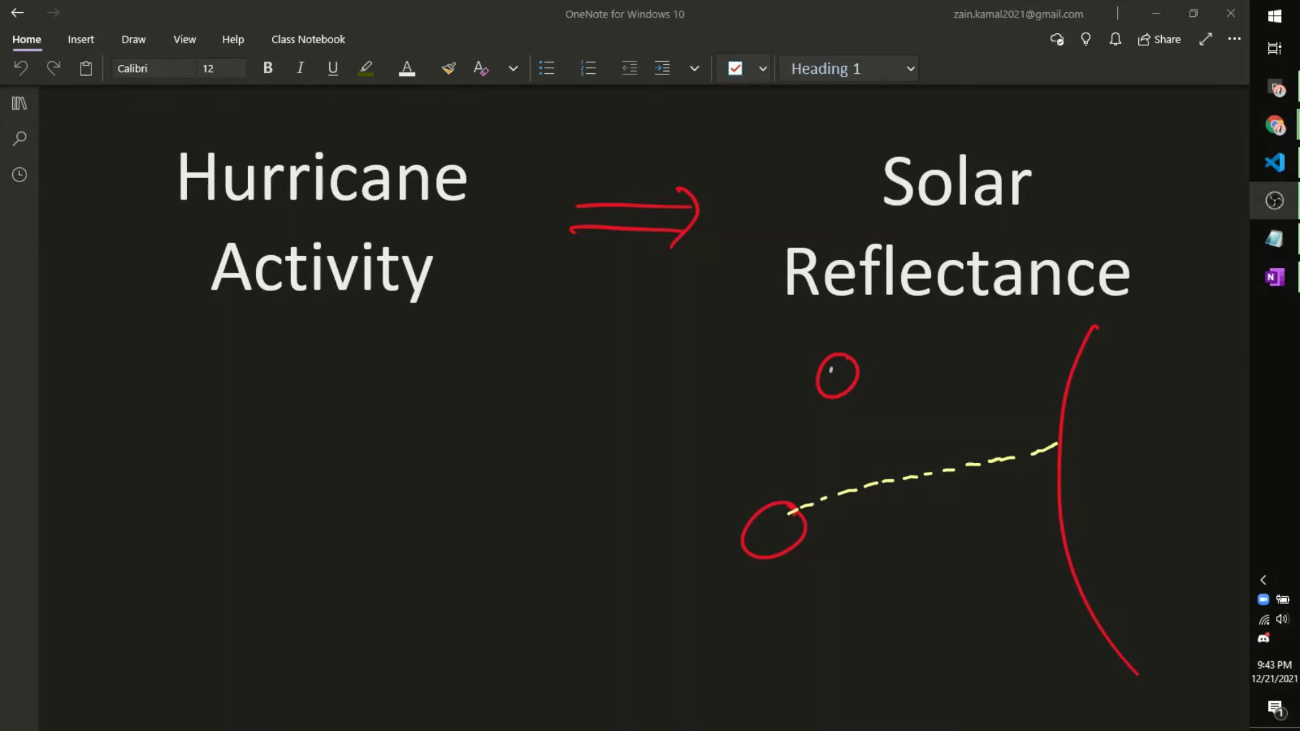
drag(831, 356, 822, 391)
drag(1021, 431, 852, 384)
click(790, 489)
drag(778, 520, 822, 391)
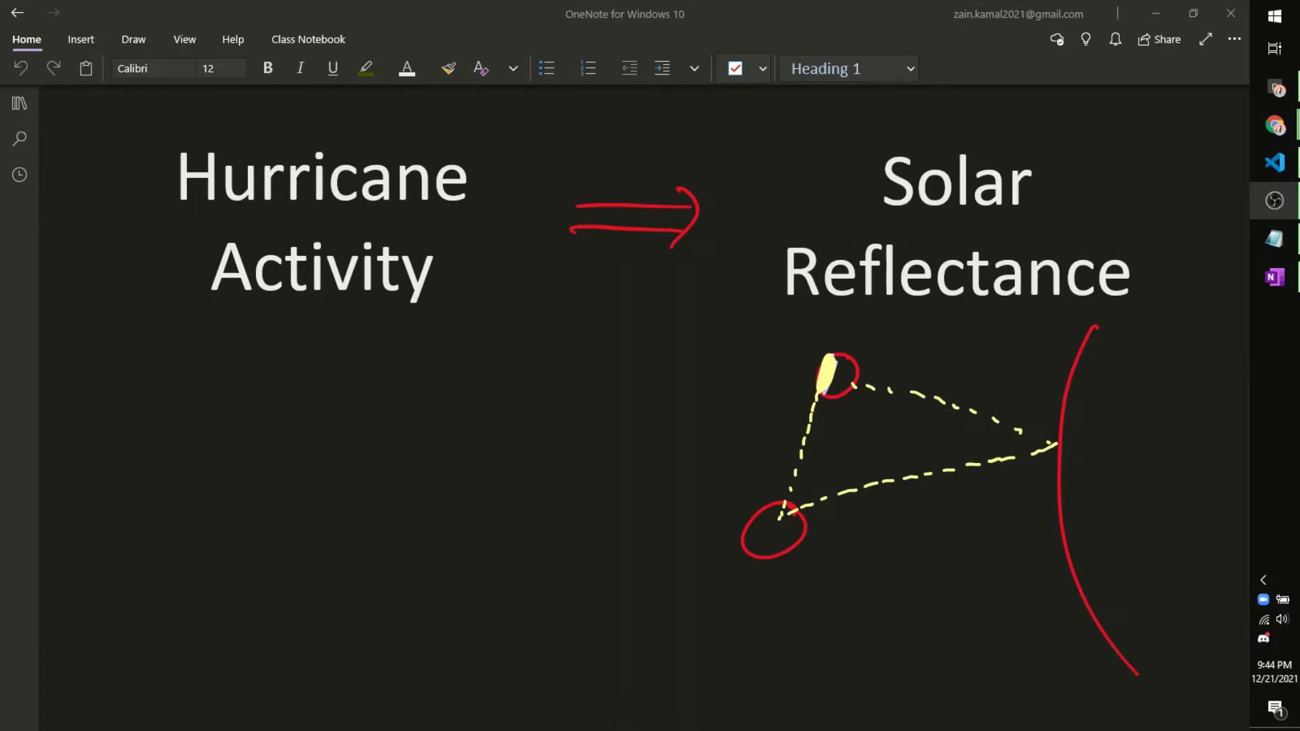
Step: Draw a lavender Earth arc under Hurricane Activity with two spiral storms
drag(116, 591, 615, 682)
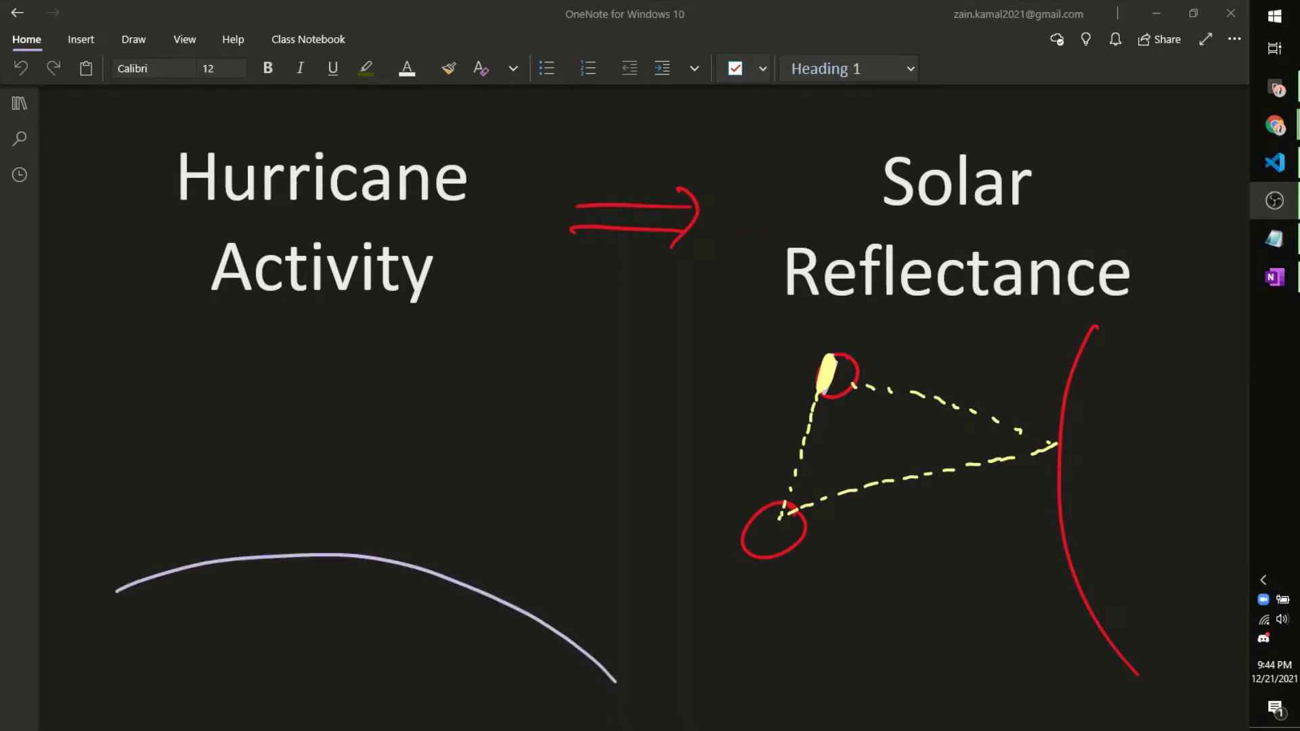
drag(202, 658, 250, 628)
drag(425, 669, 494, 686)
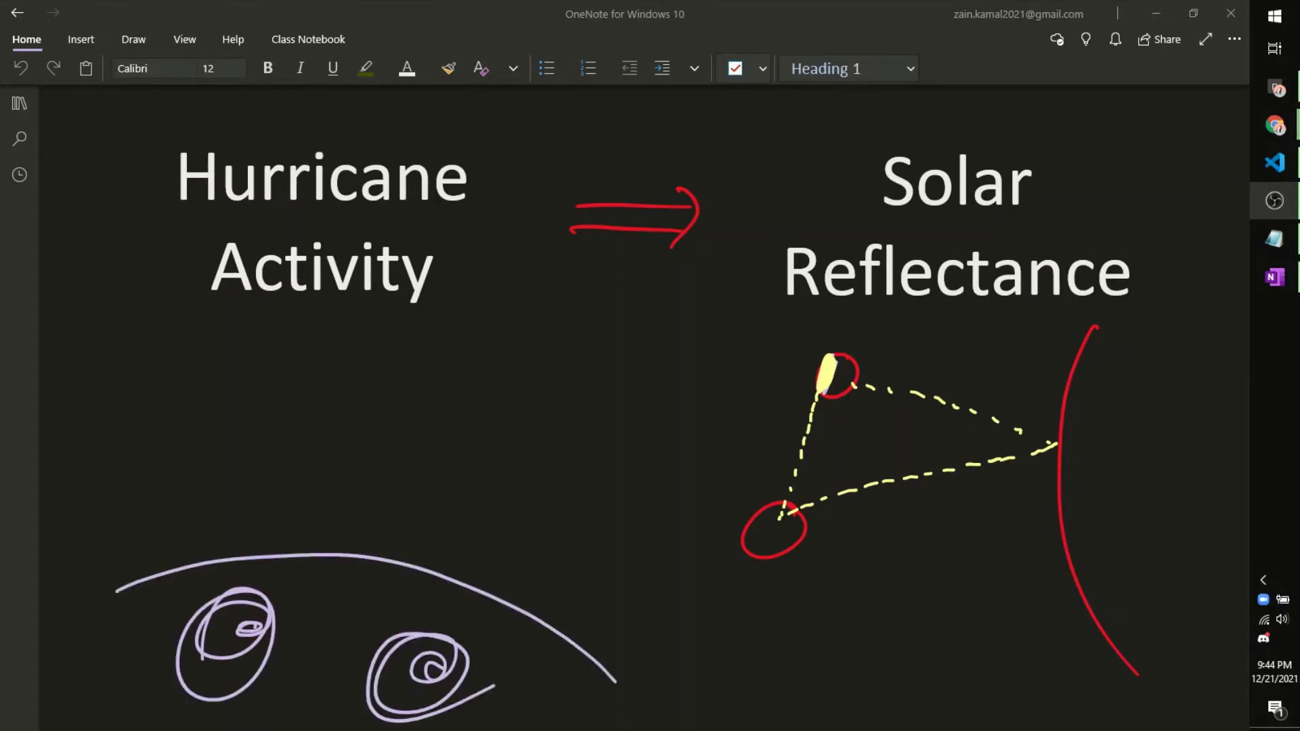
Step: Sketch a boxed satellite with solar panels and beam lines down to the storms
mouse_move(340, 392)
mouse_down()
mouse_move(339, 430)
mouse_move(404, 440)
mouse_move(339, 431)
mouse_up()
drag(416, 419, 452, 422)
mouse_move(453, 433)
mouse_down()
mouse_move(482, 435)
mouse_move(454, 433)
mouse_up()
mouse_move(276, 403)
mouse_down()
mouse_move(339, 408)
mouse_move(267, 409)
mouse_up()
mouse_move(349, 439)
mouse_down()
mouse_move(171, 569)
mouse_move(324, 550)
mouse_up()
drag(384, 450, 366, 567)
drag(373, 427, 397, 565)
mouse_move(374, 433)
mouse_down()
mouse_move(437, 571)
mouse_move(526, 614)
mouse_up()
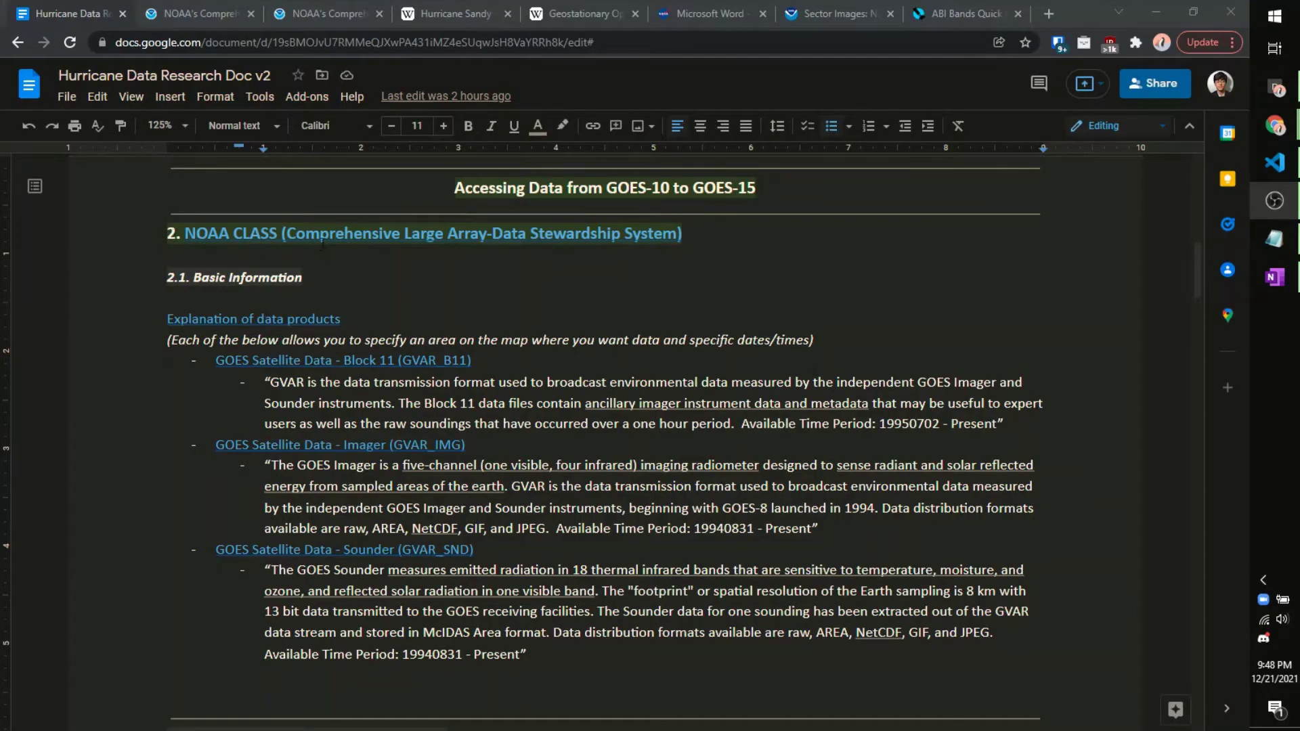
click(321, 82)
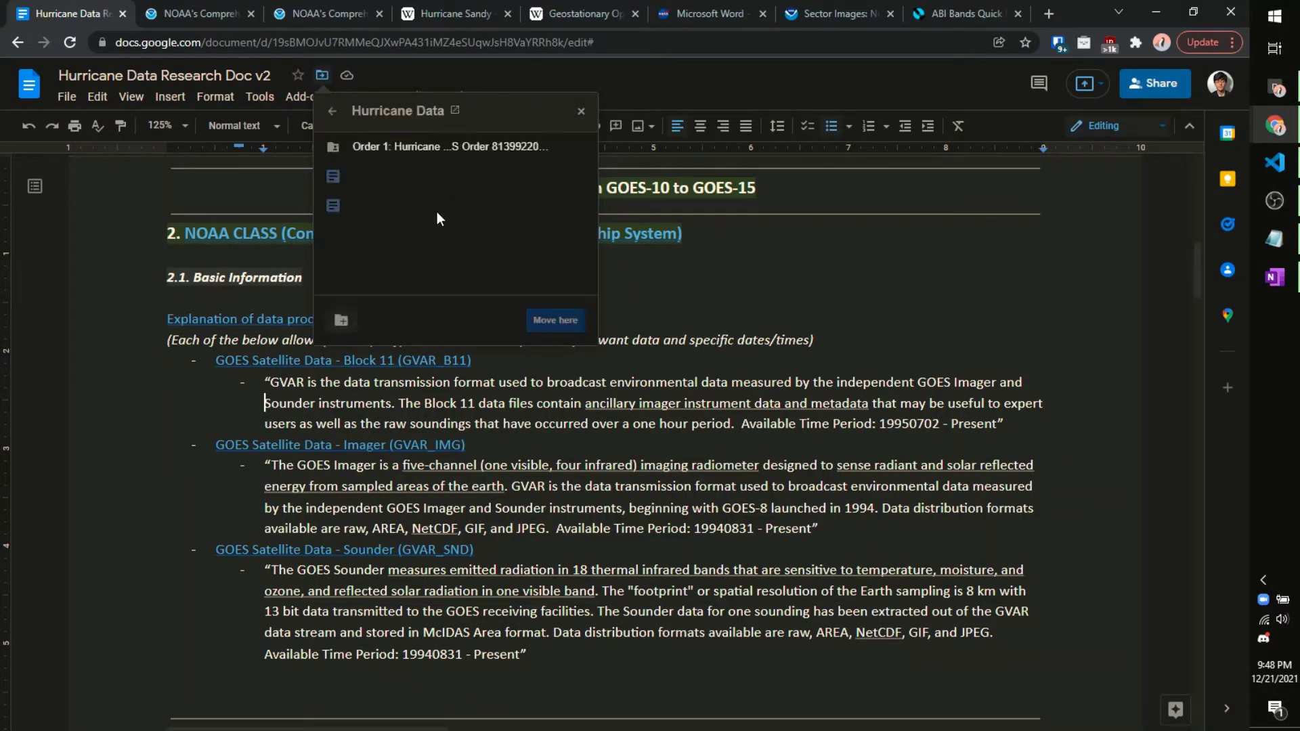
click(750, 294)
scroll(744, 292, down, 15)
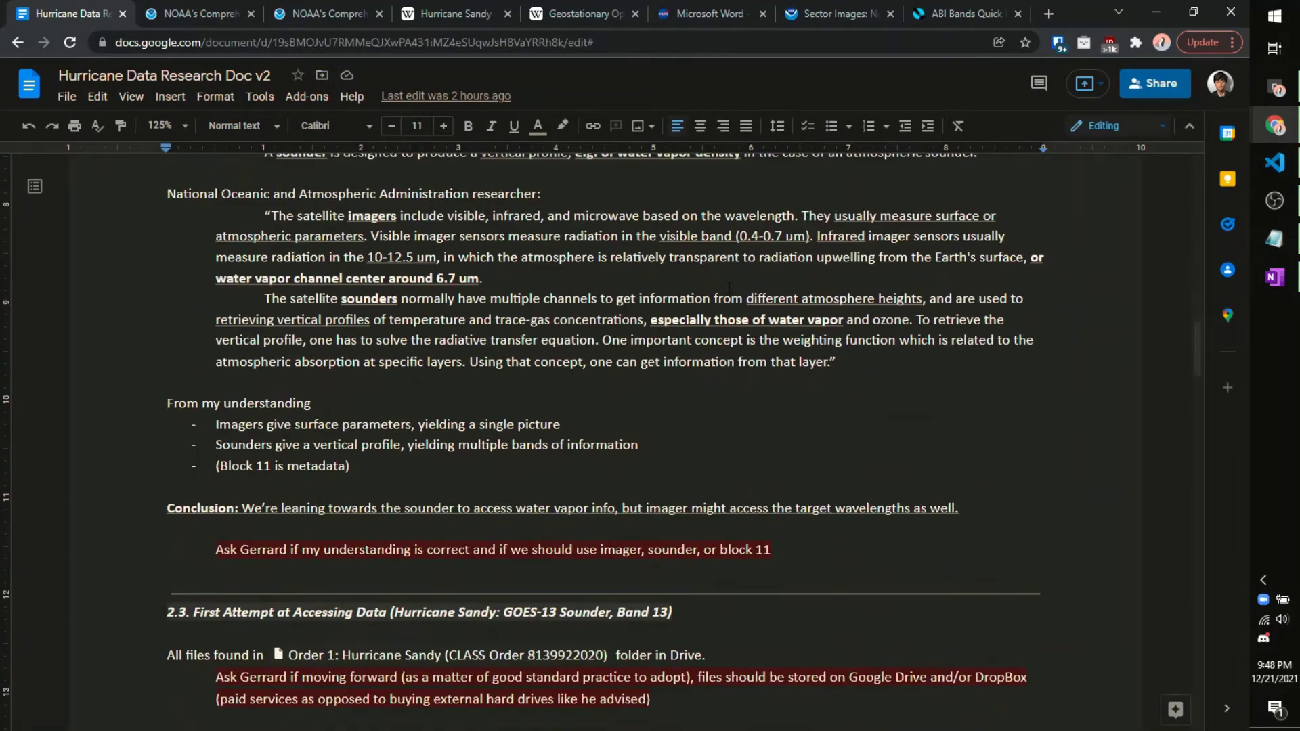
scroll(728, 288, down, 5)
scroll(728, 288, up, 20)
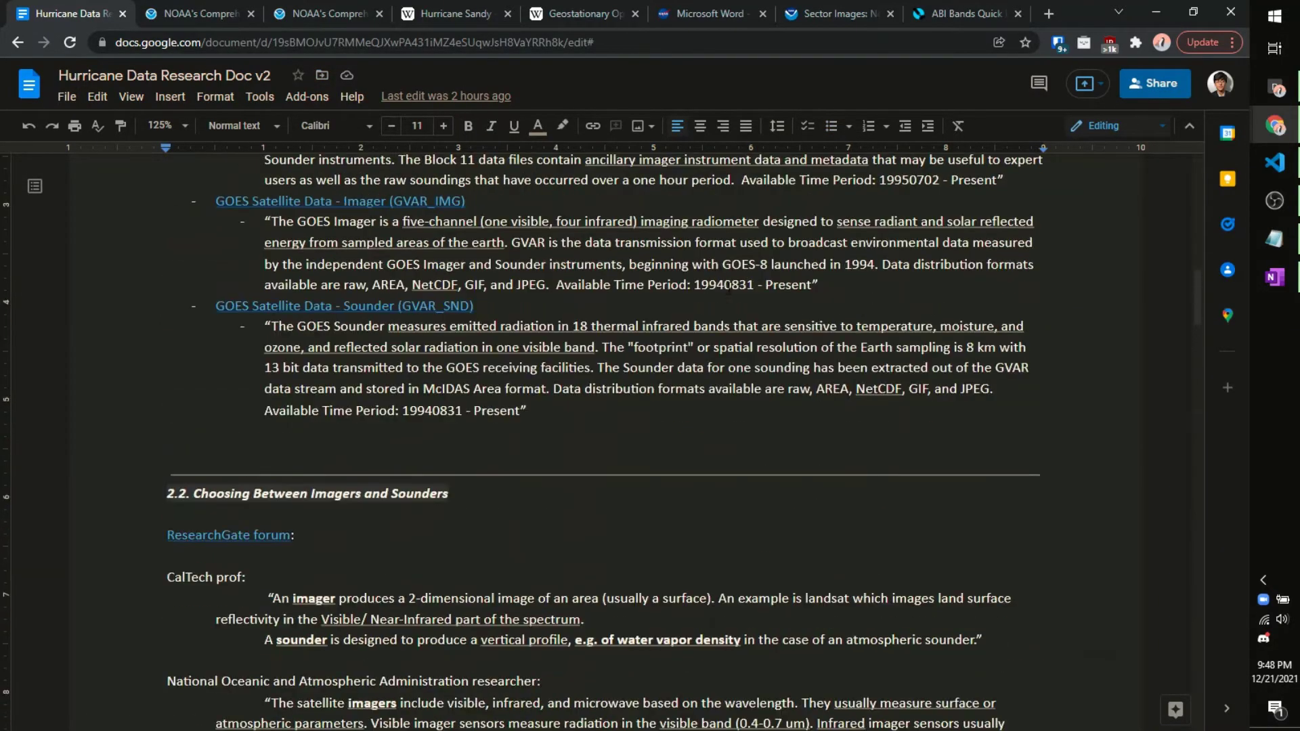
scroll(728, 287, up, 2)
scroll(728, 287, up, 2)
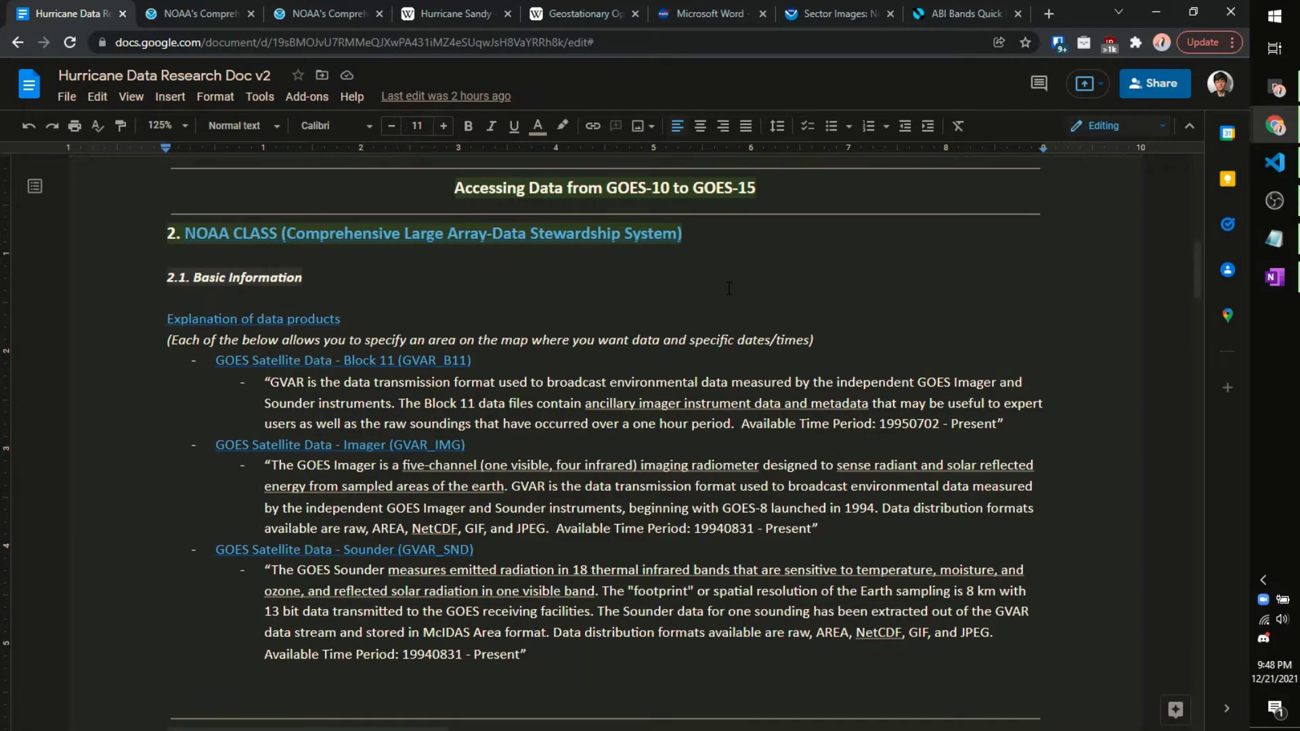
scroll(580, 341, down, 10)
scroll(579, 343, up, 11)
scroll(580, 343, down, 2)
right_click(80, 14)
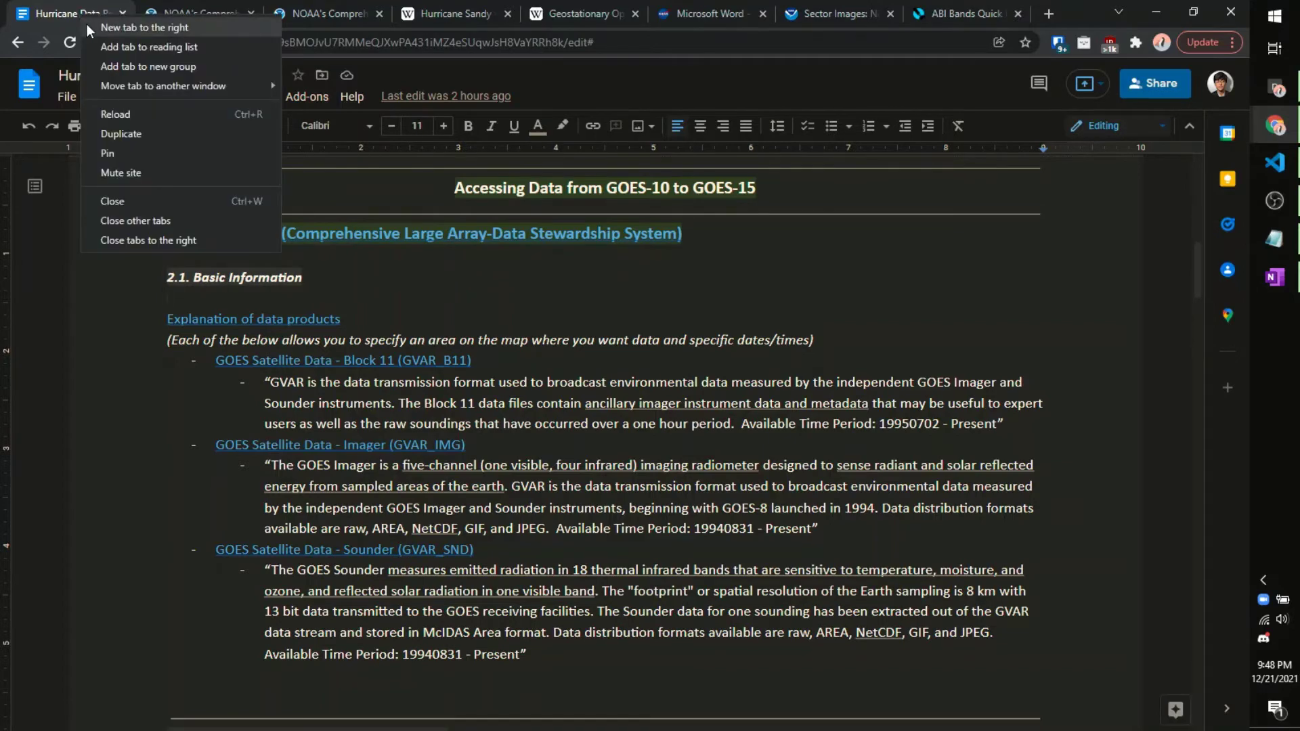
Step: In a new tab, search for 'noaa class' and open the NOAA CLASS site
click(87, 27)
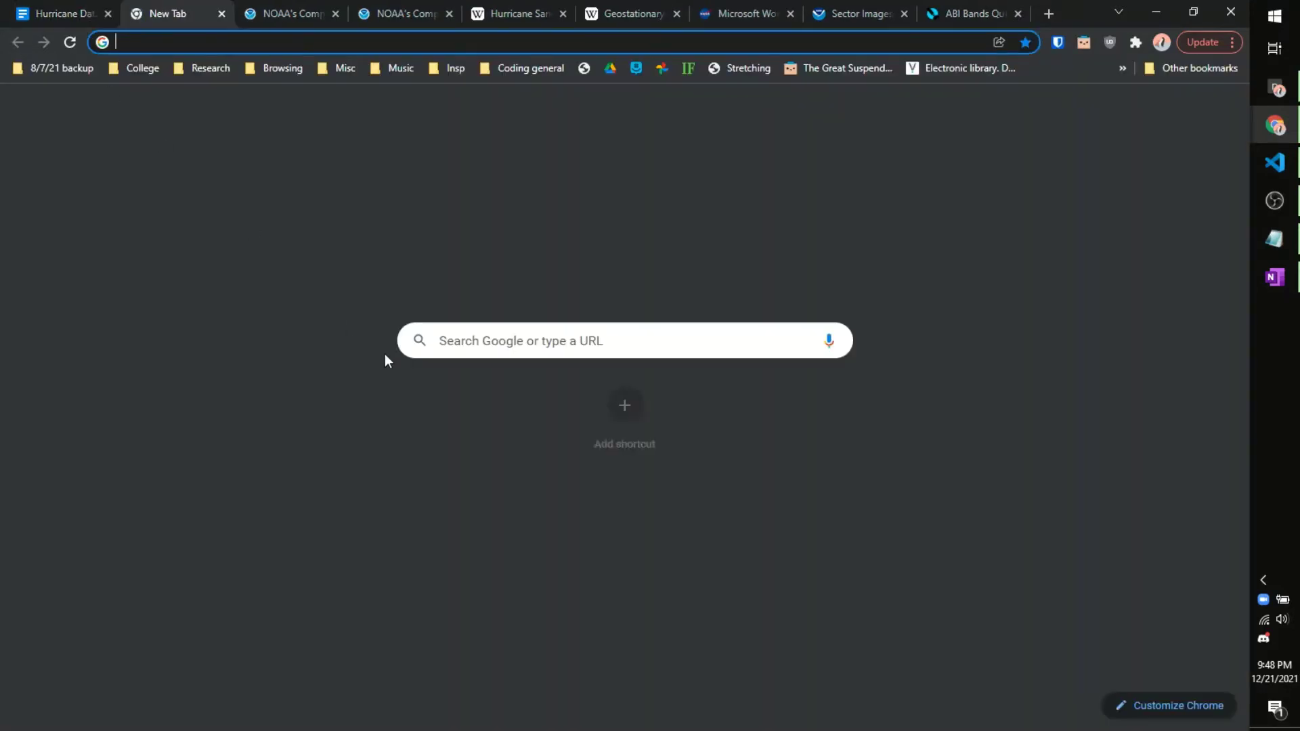
text(noaa clas)
key(Escape)
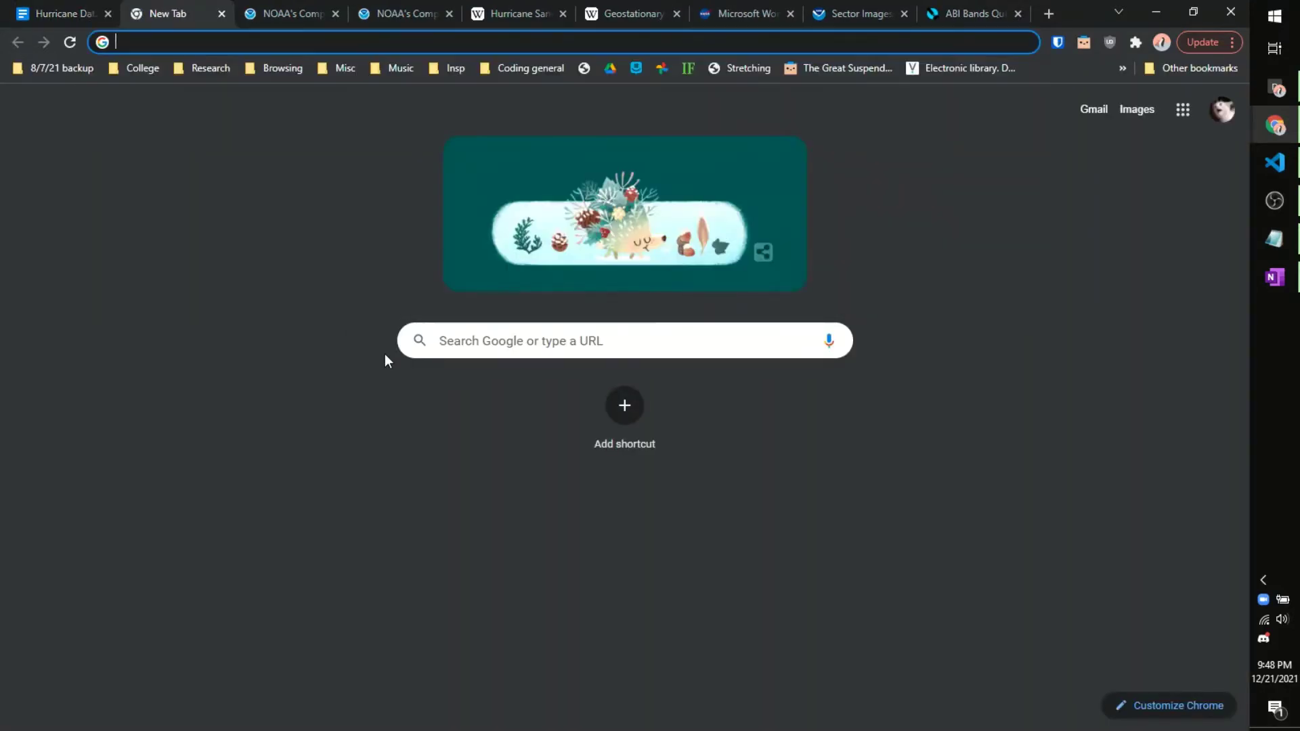
text(noaa class)
key(Return)
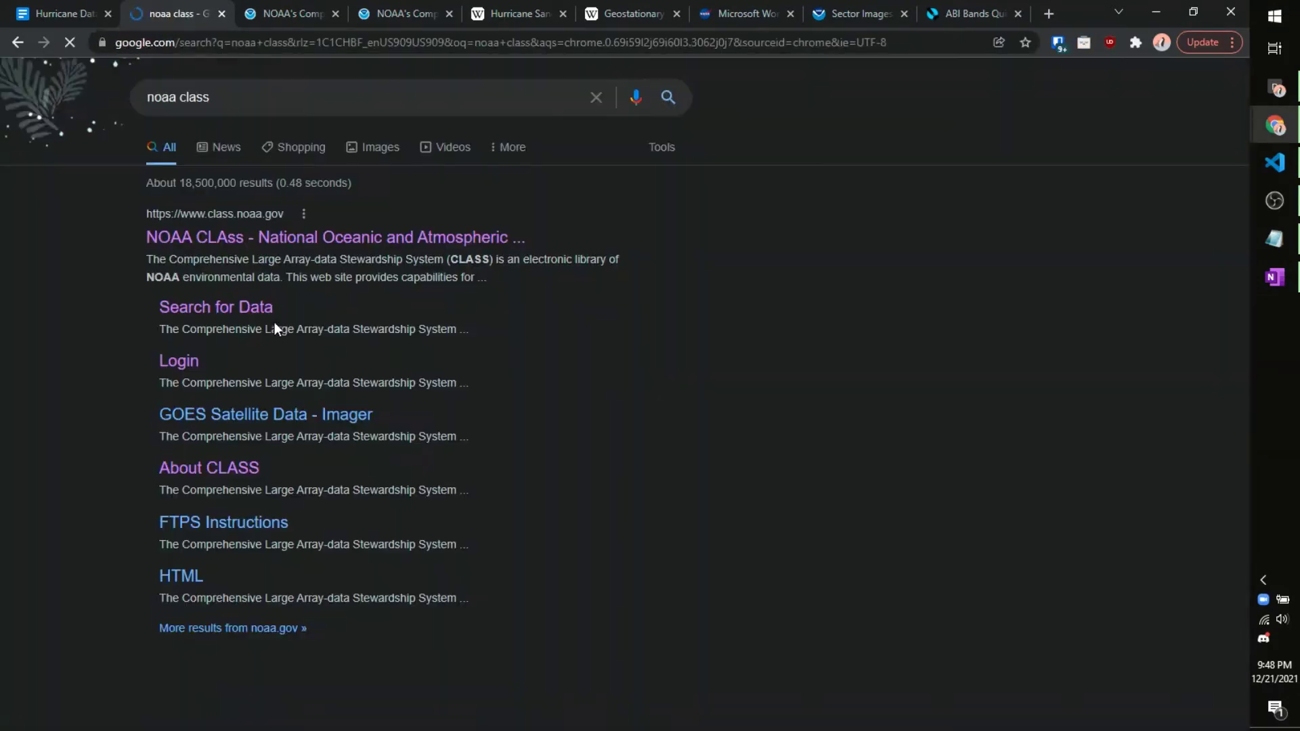
click(291, 240)
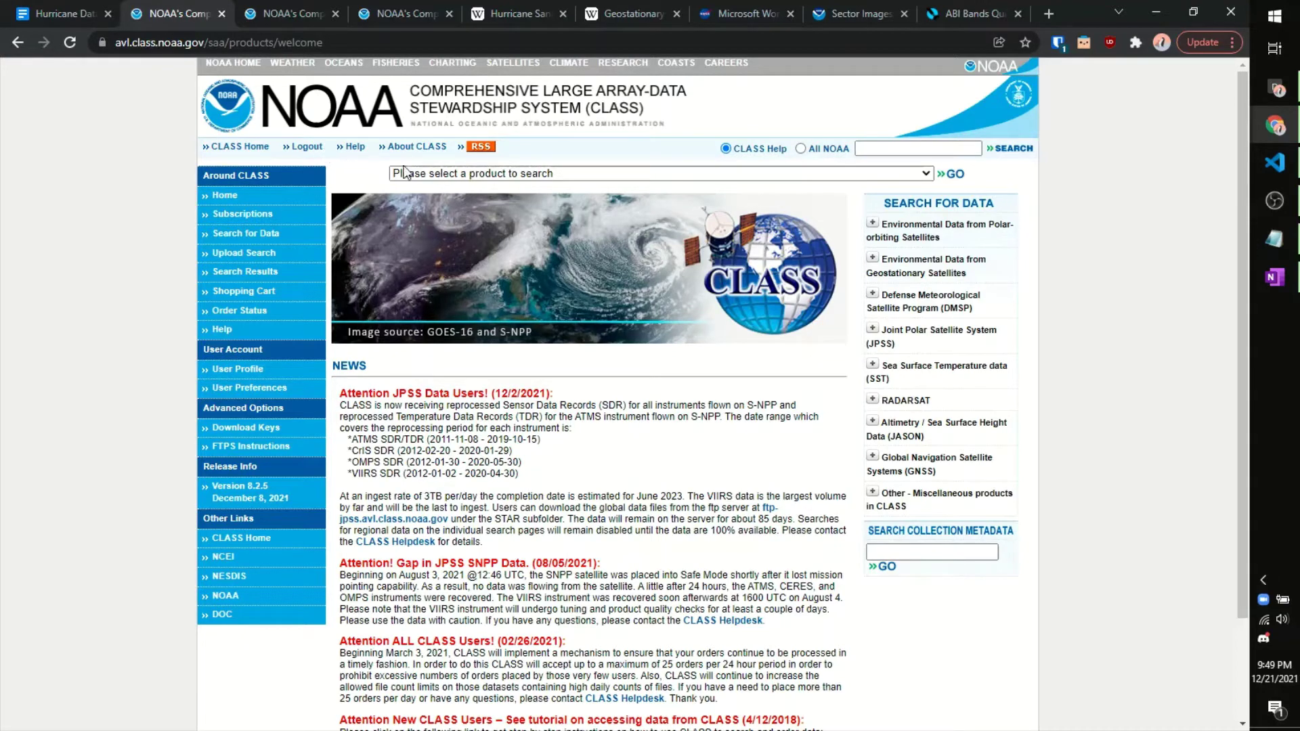
Step: Choose 'GOES Satellite Data - Sounder (GVAR_SND)' from the product list and return to its search page
click(495, 173)
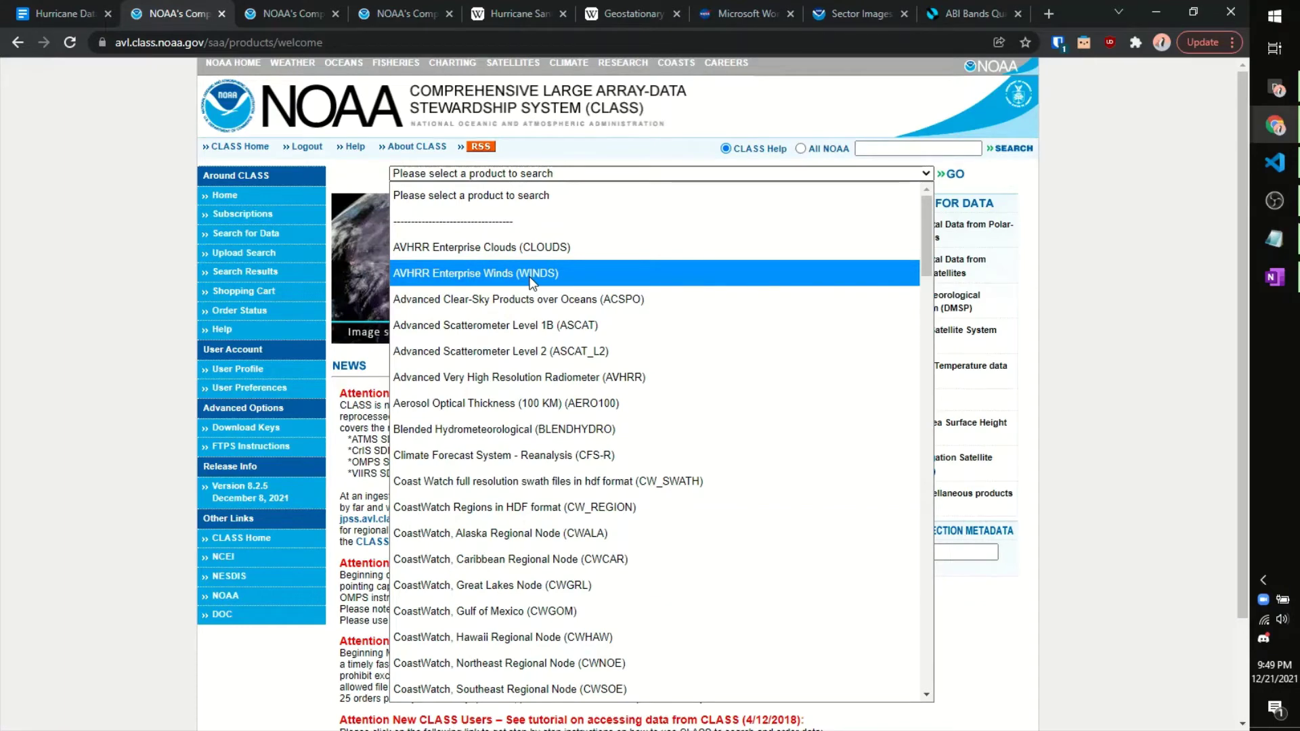
text(go)
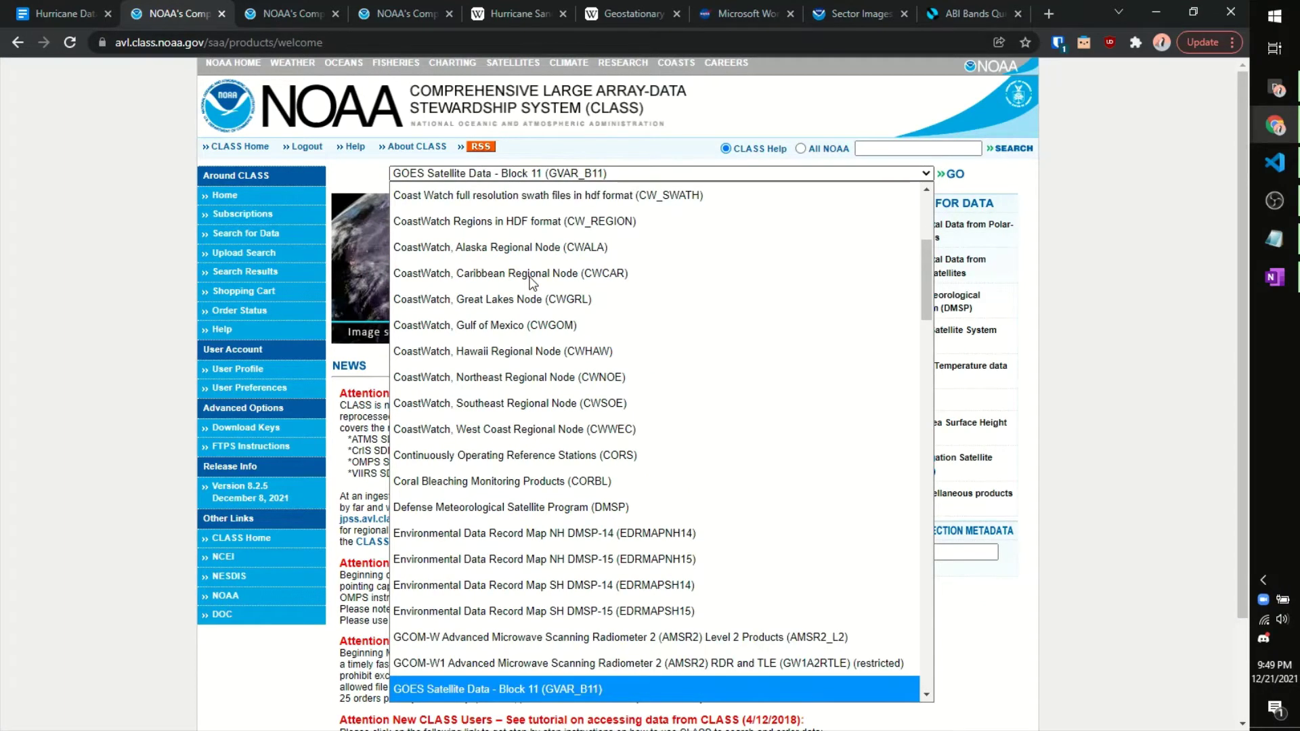
scroll(608, 473, down, 2)
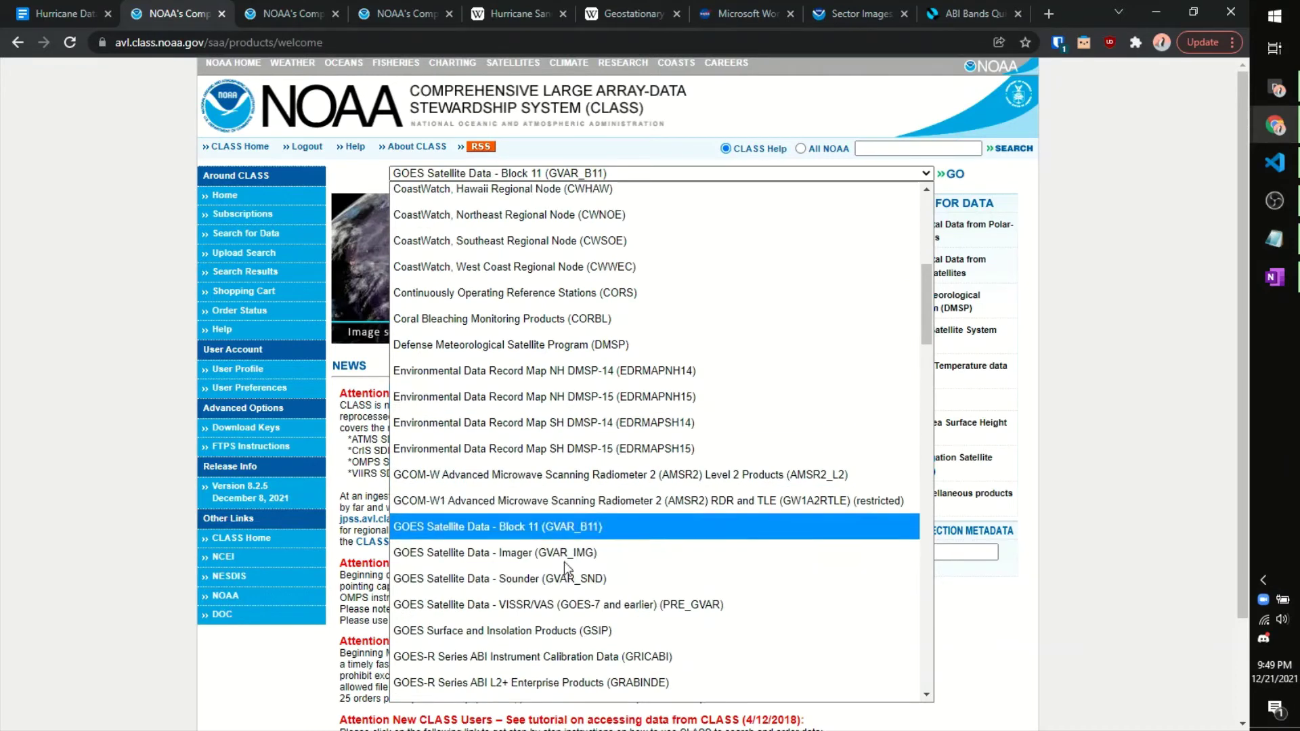
scroll(555, 589, down, 2)
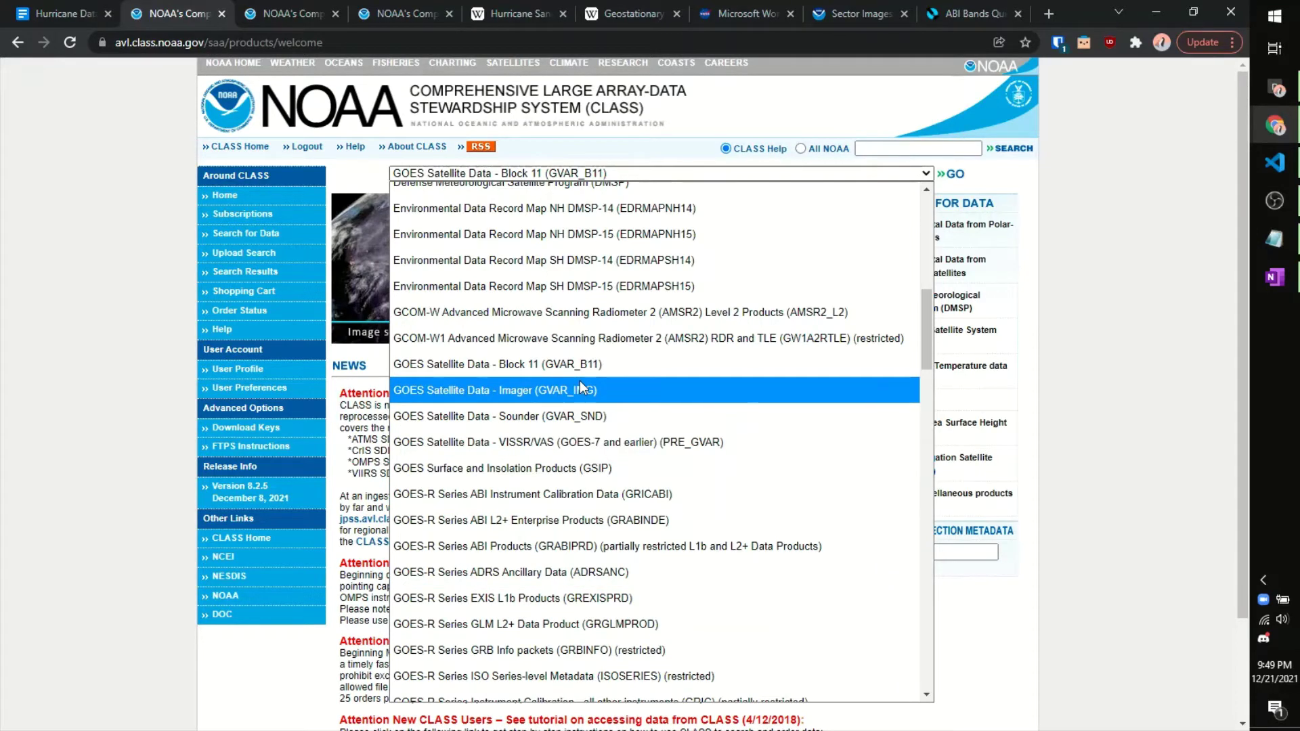
click(599, 416)
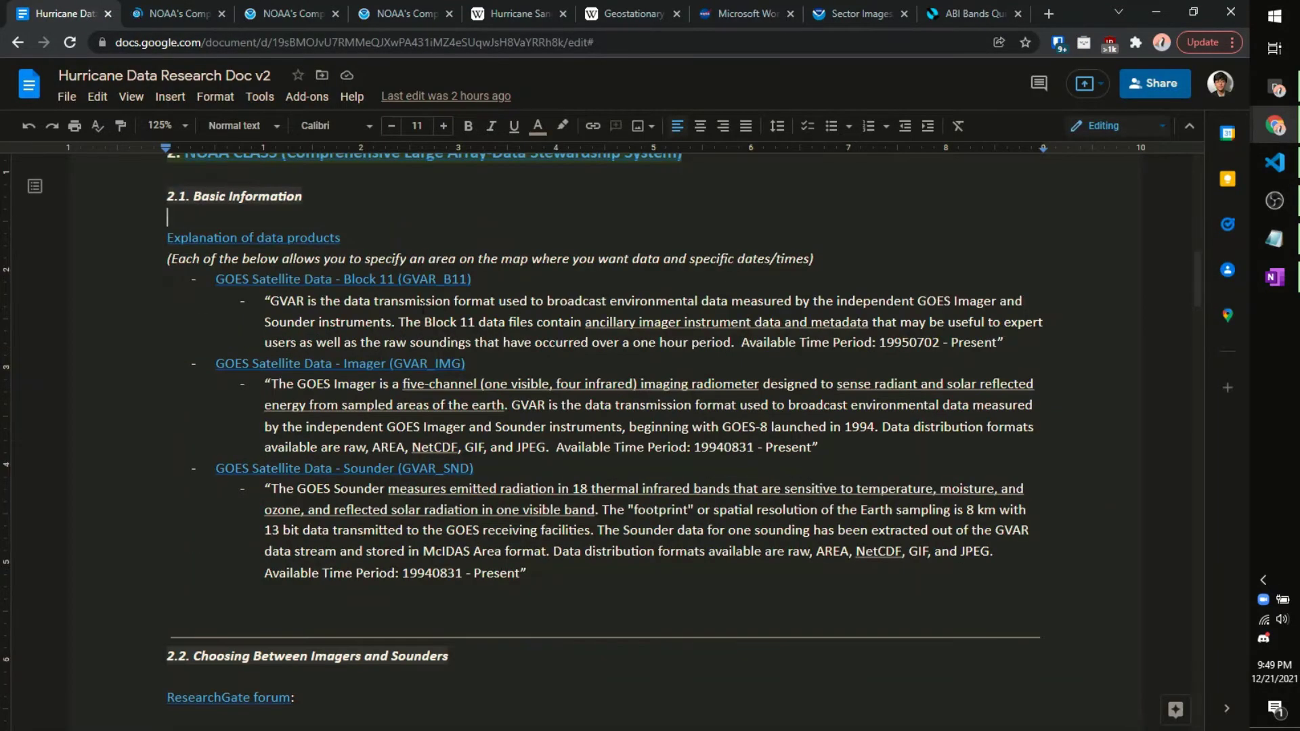
scroll(439, 291, down, 8)
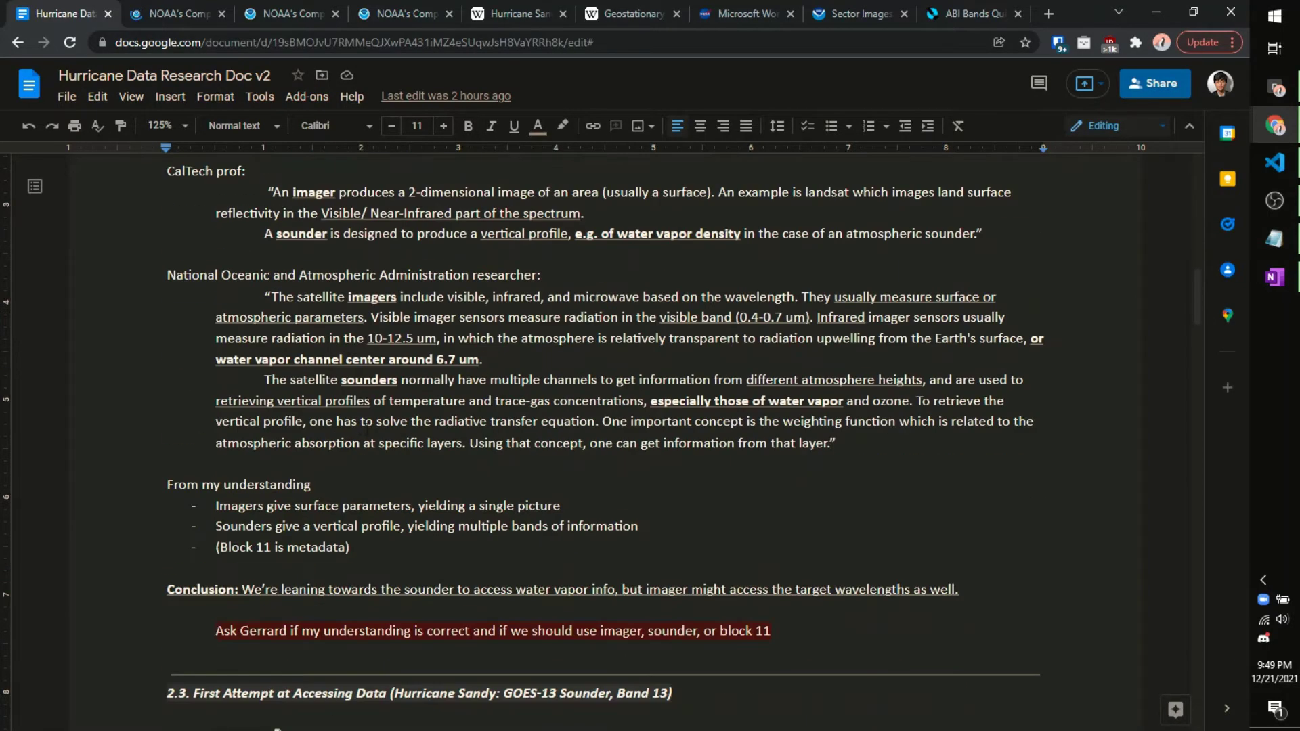
scroll(379, 434, up, 6)
scroll(379, 435, up, 2)
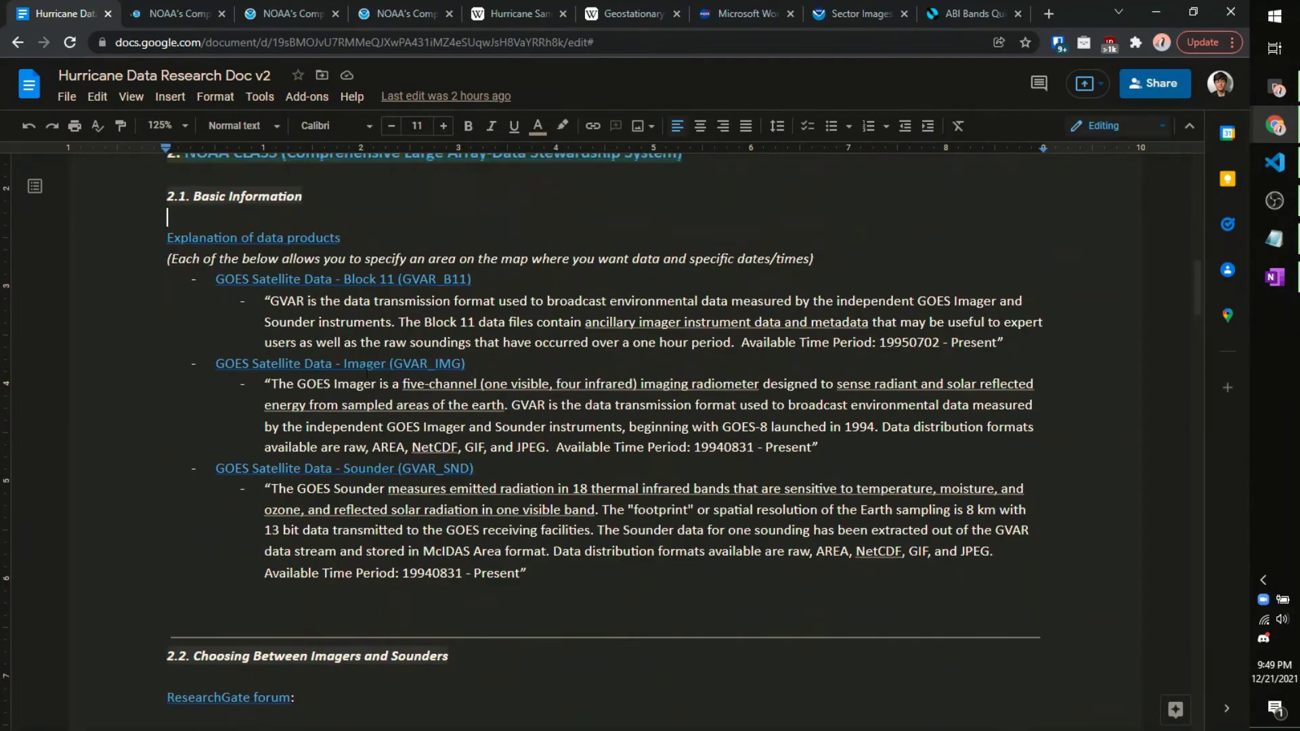
click(173, 8)
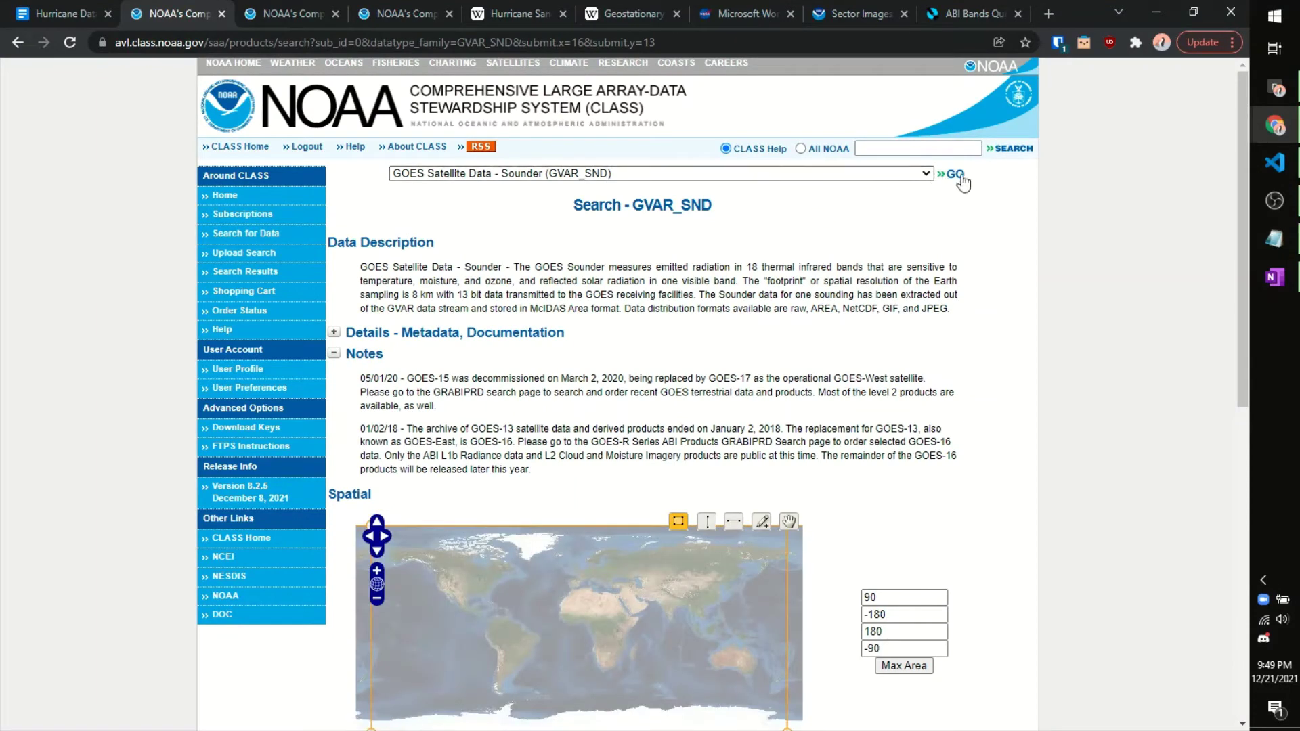
Step: Review the GVAR_SND search form's North Atlantic region box and 2012-10-15 to 2012-11-09 dates
scroll(950, 203, down, 1)
scroll(950, 207, down, 6)
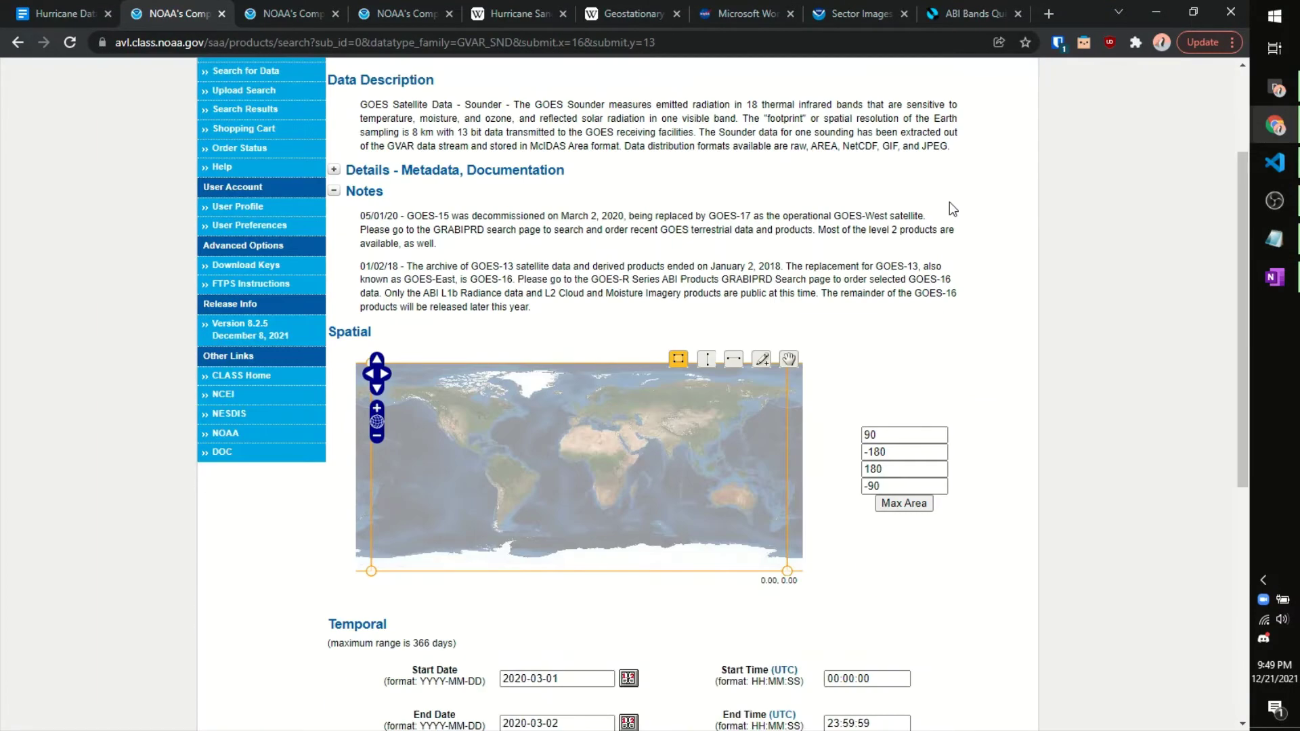
scroll(975, 337, up, 4)
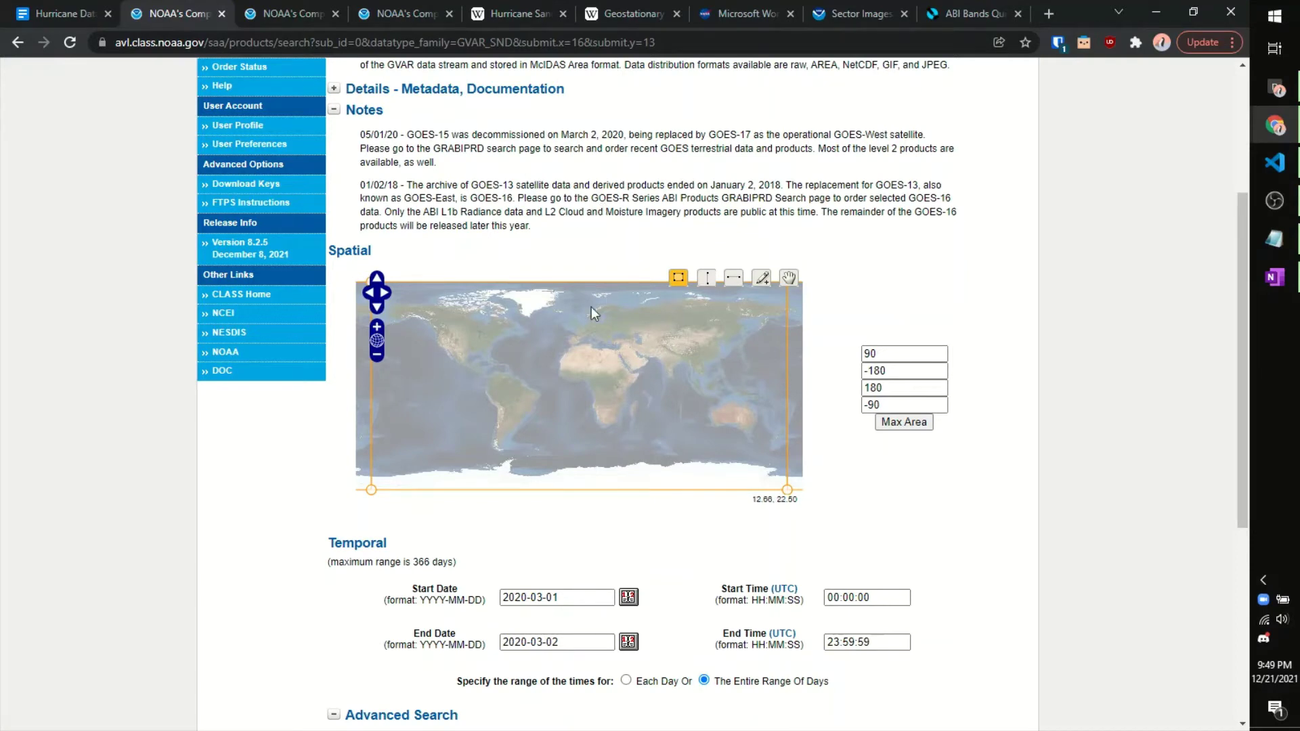
click(269, 8)
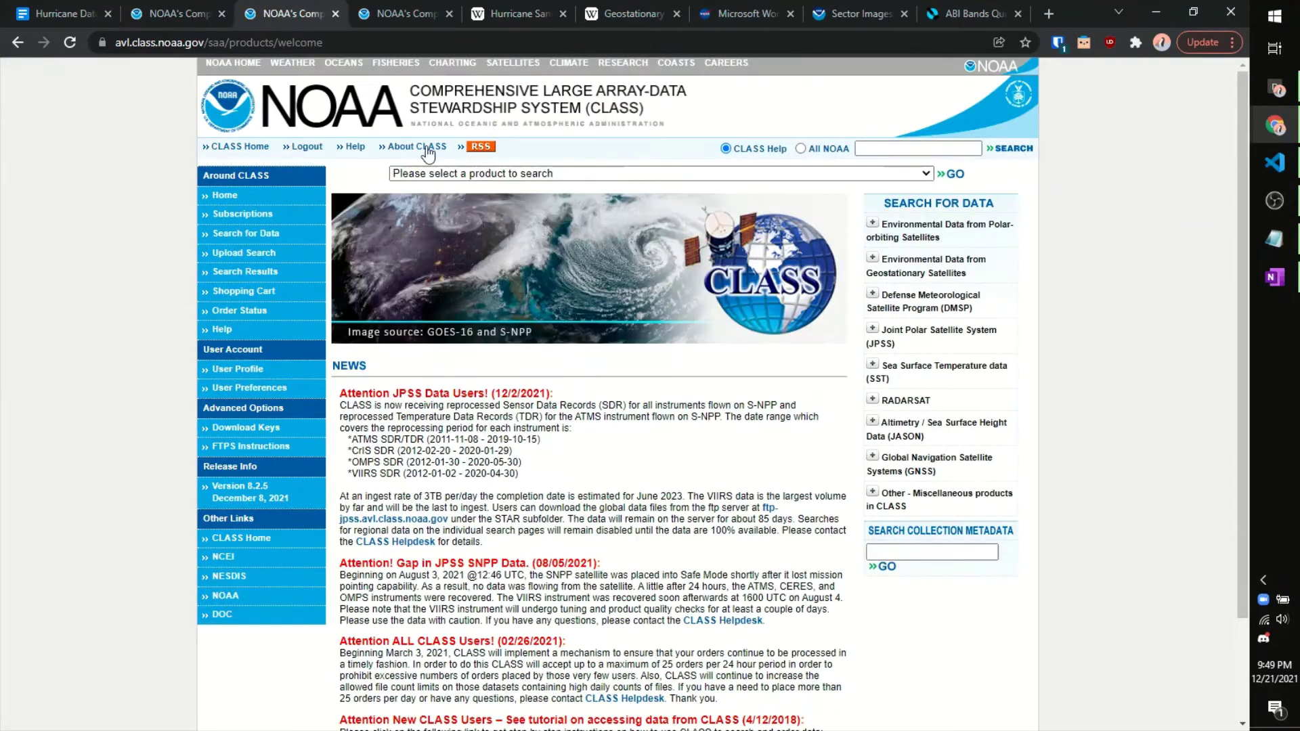
key(ctrl+shift+Tab)
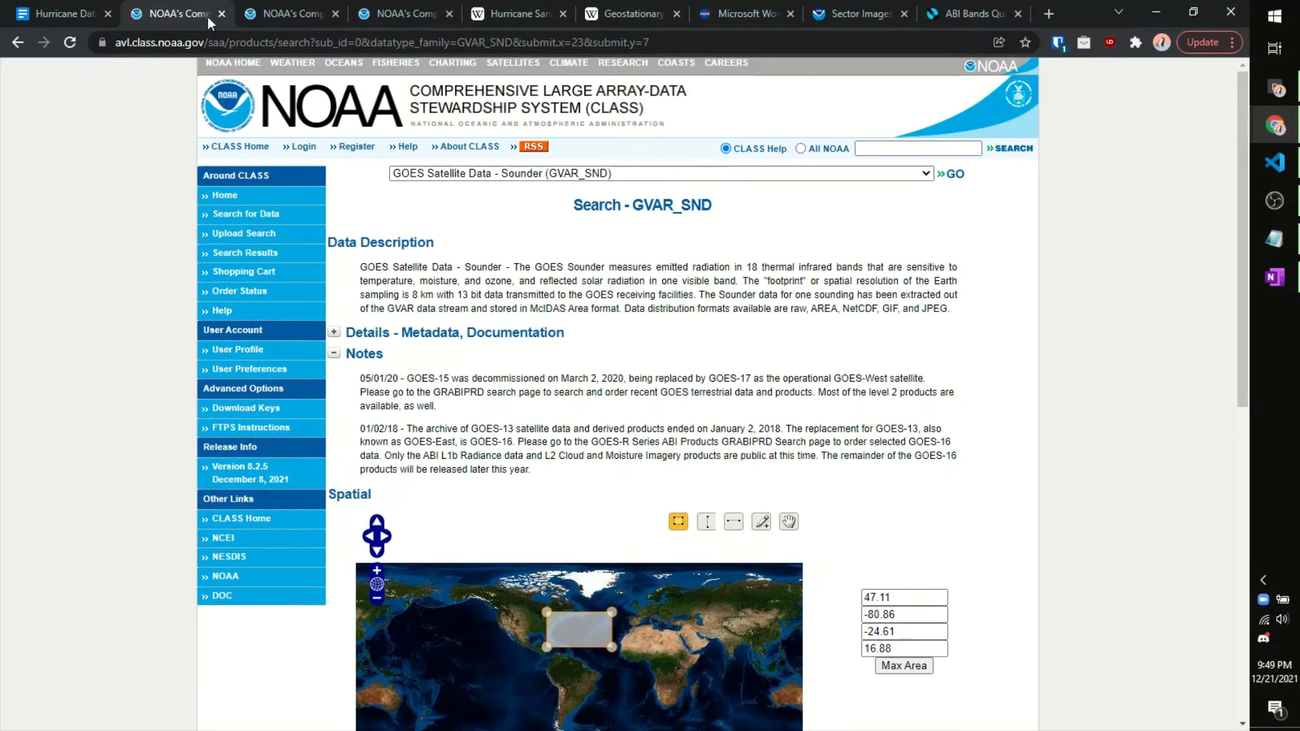
scroll(829, 416, down, 3)
scroll(830, 416, down, 2)
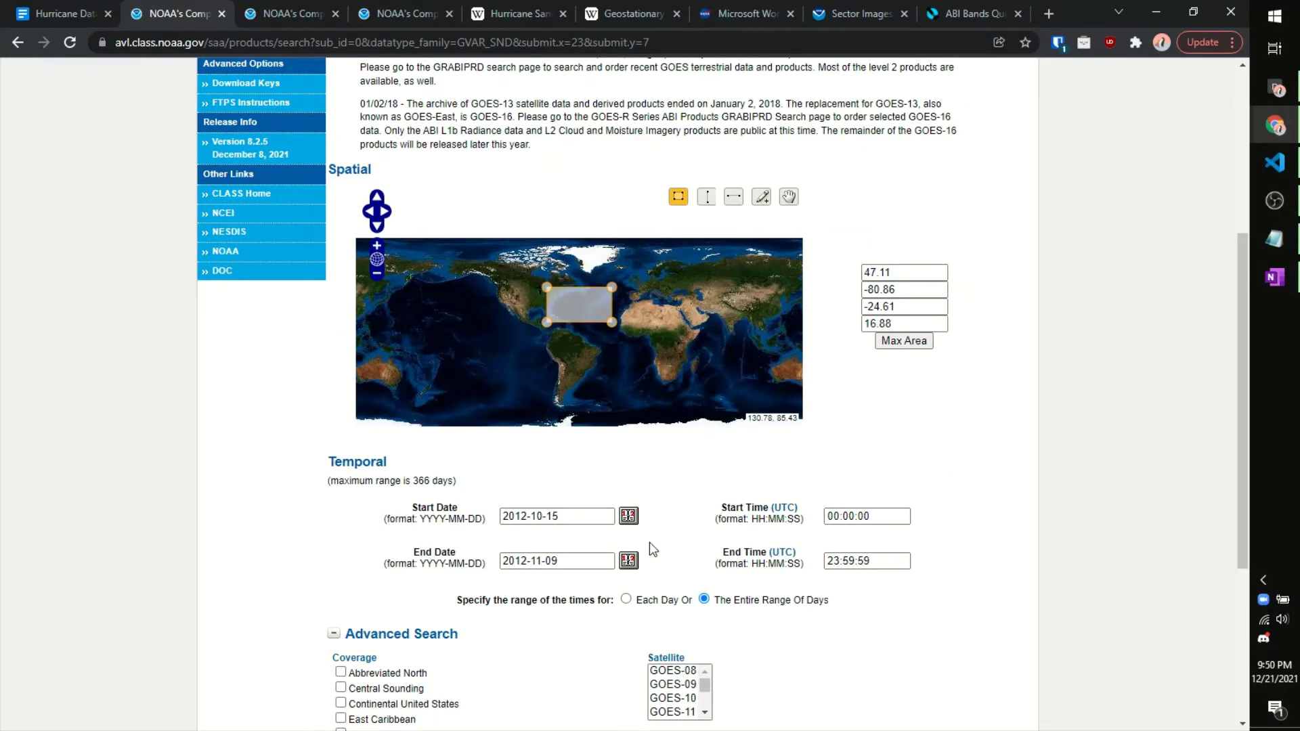
scroll(609, 521, down, 1)
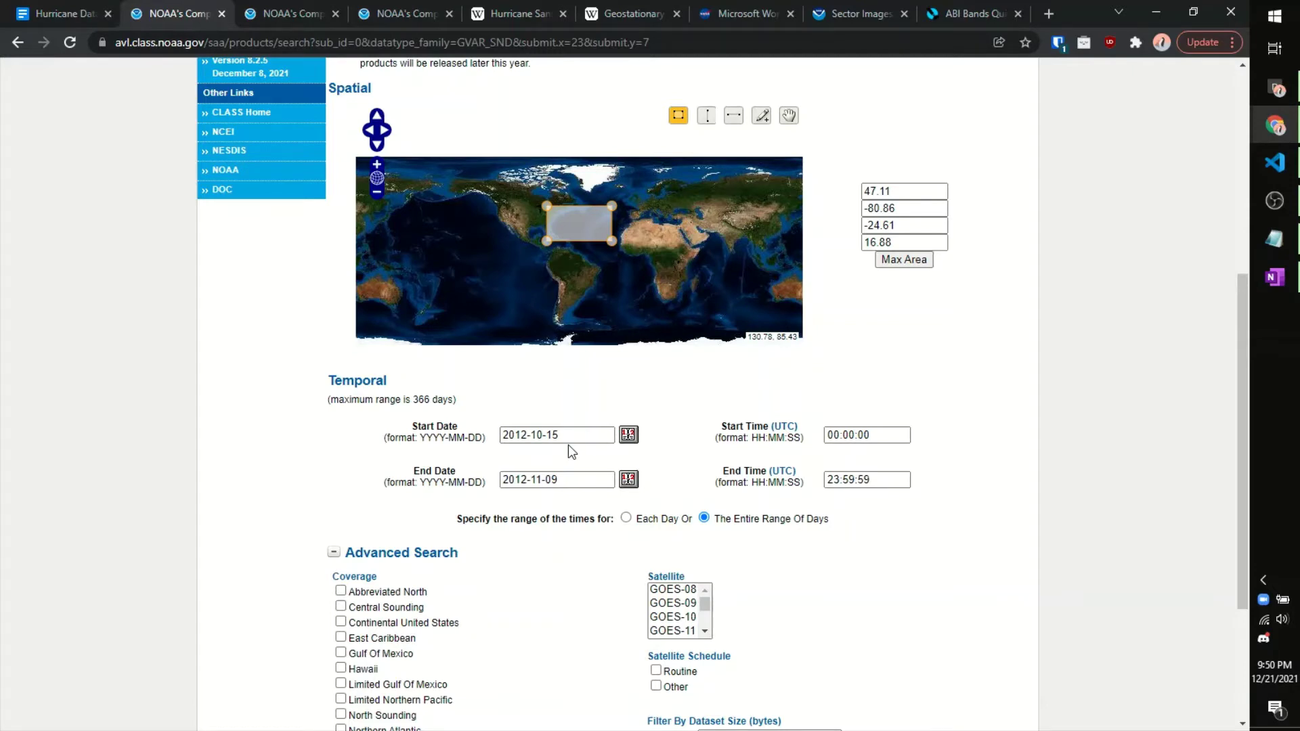
Step: Switch to the Hurricane Sandy Wikipedia article and scroll to its October 22–November 2, 2012 dates
click(529, 9)
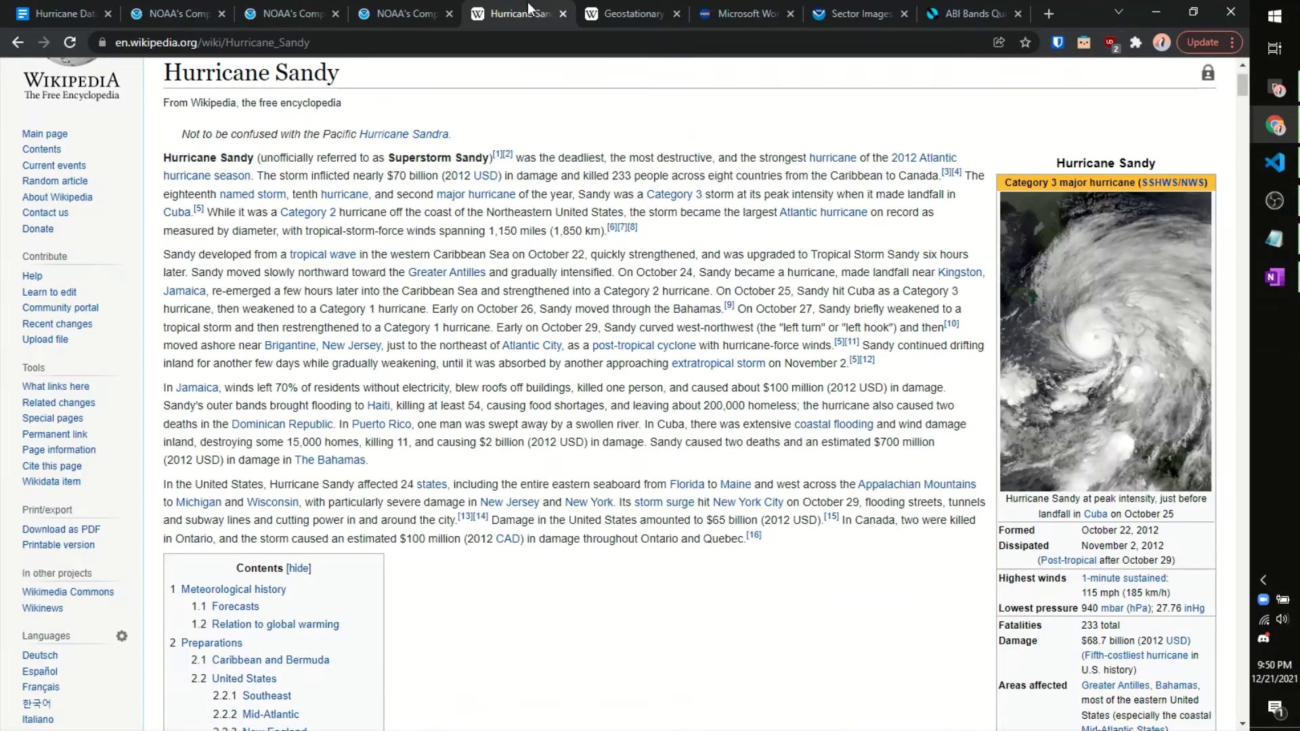
scroll(1041, 232, down, 1)
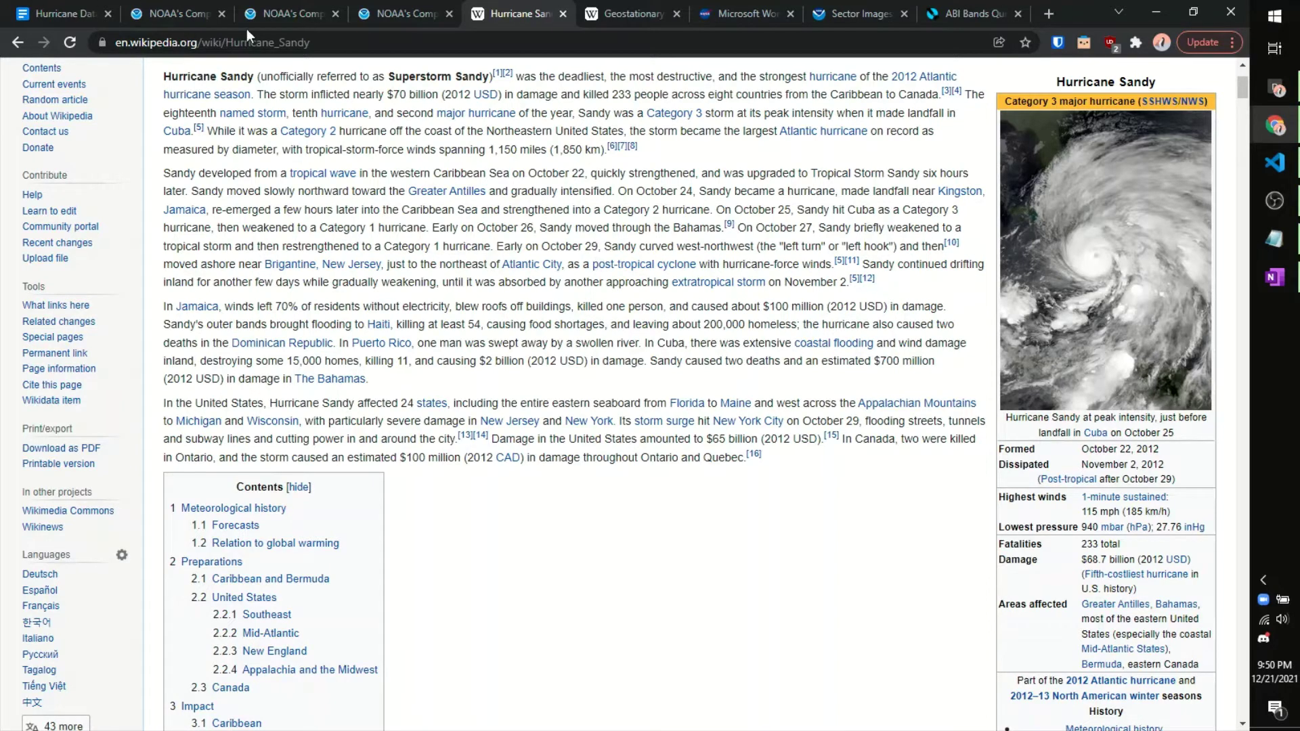
Step: Close the duplicate NOAA CLASS search tab, keeping the one with the storm region and dates
click(287, 3)
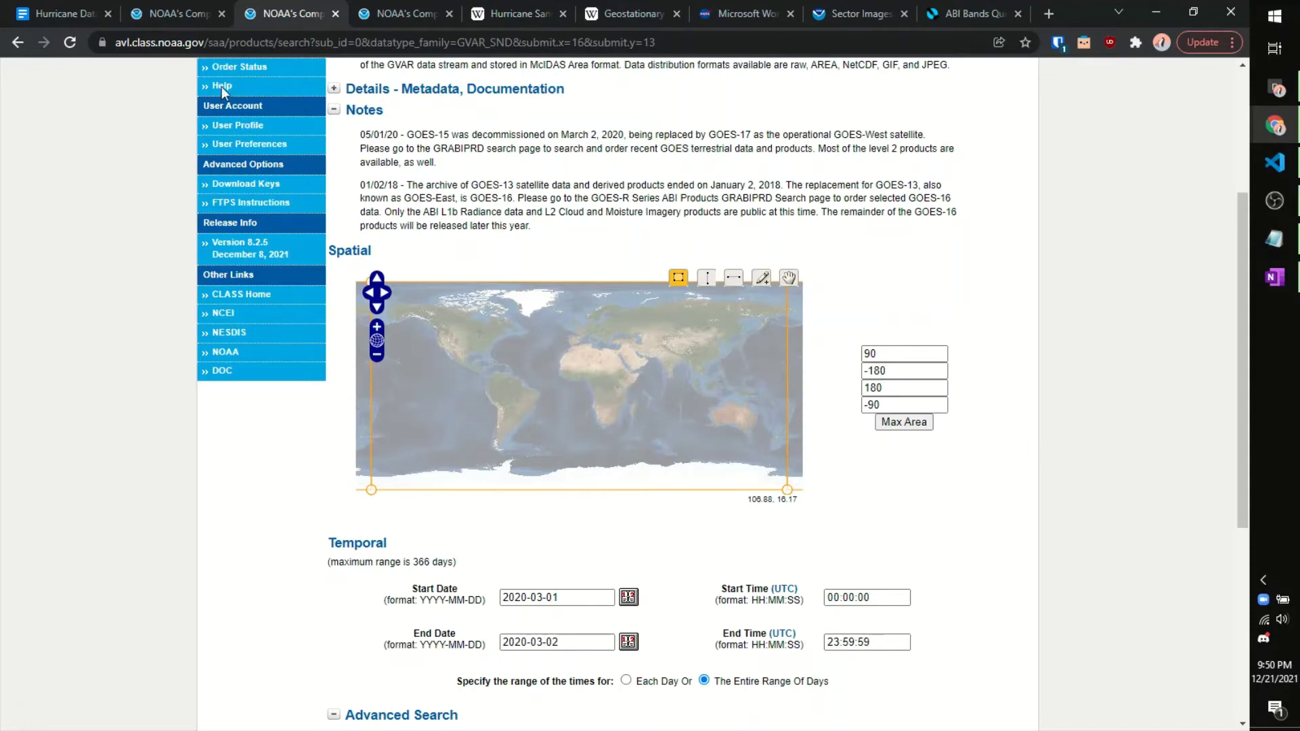
click(187, 2)
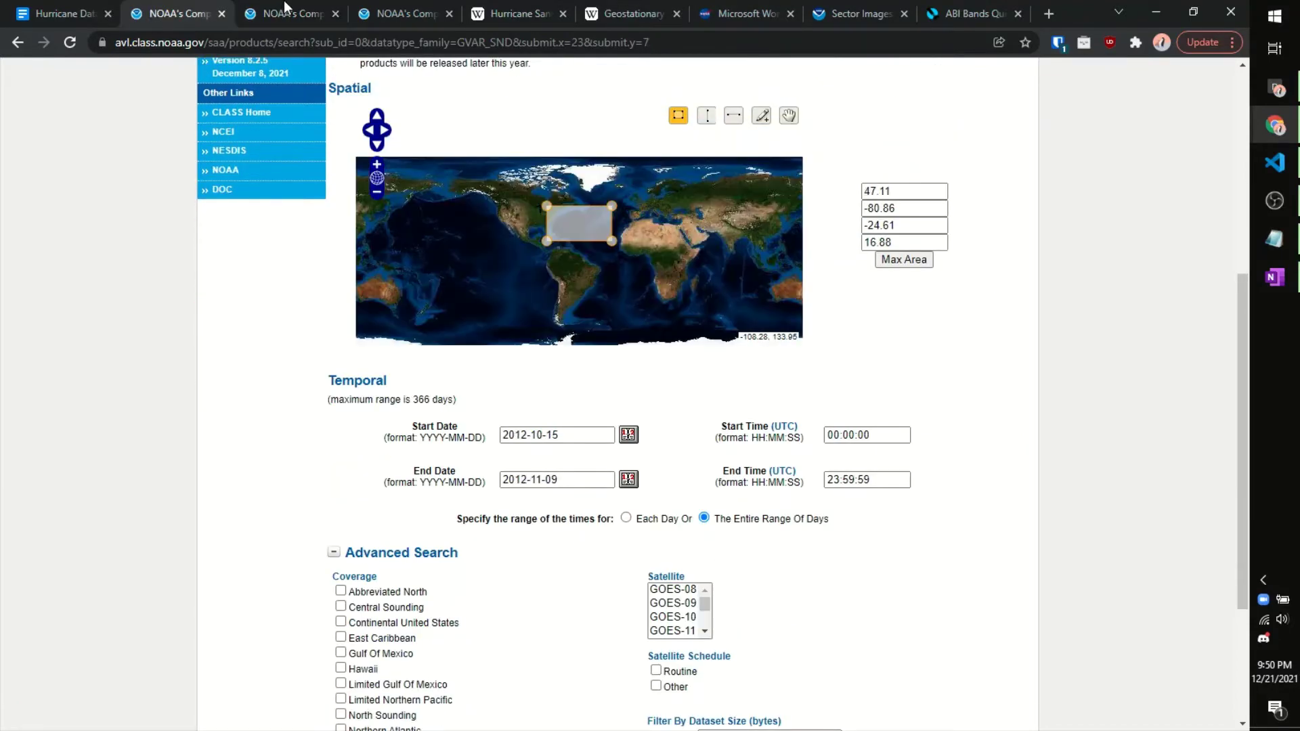
middle_click(282, 3)
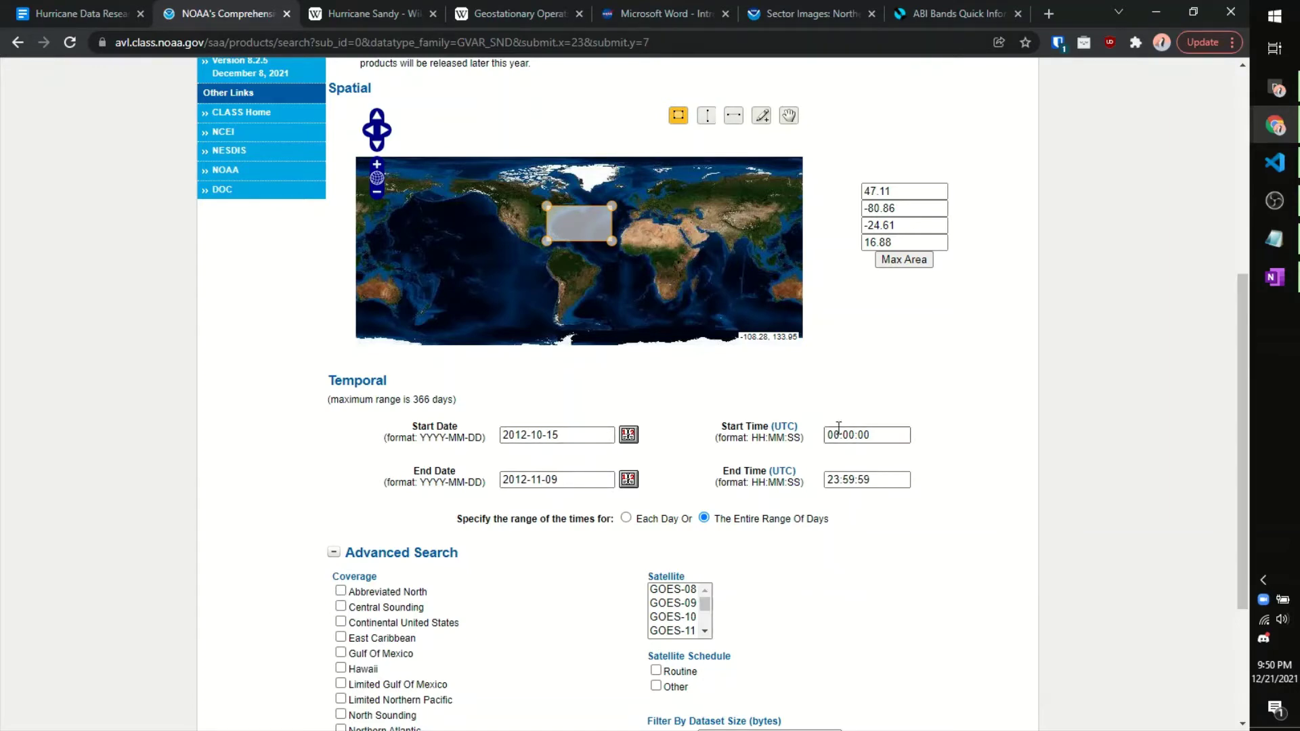
Step: Tick Northern Atlantic under Advanced Search coverage in the Sounder search
scroll(873, 484, down, 2)
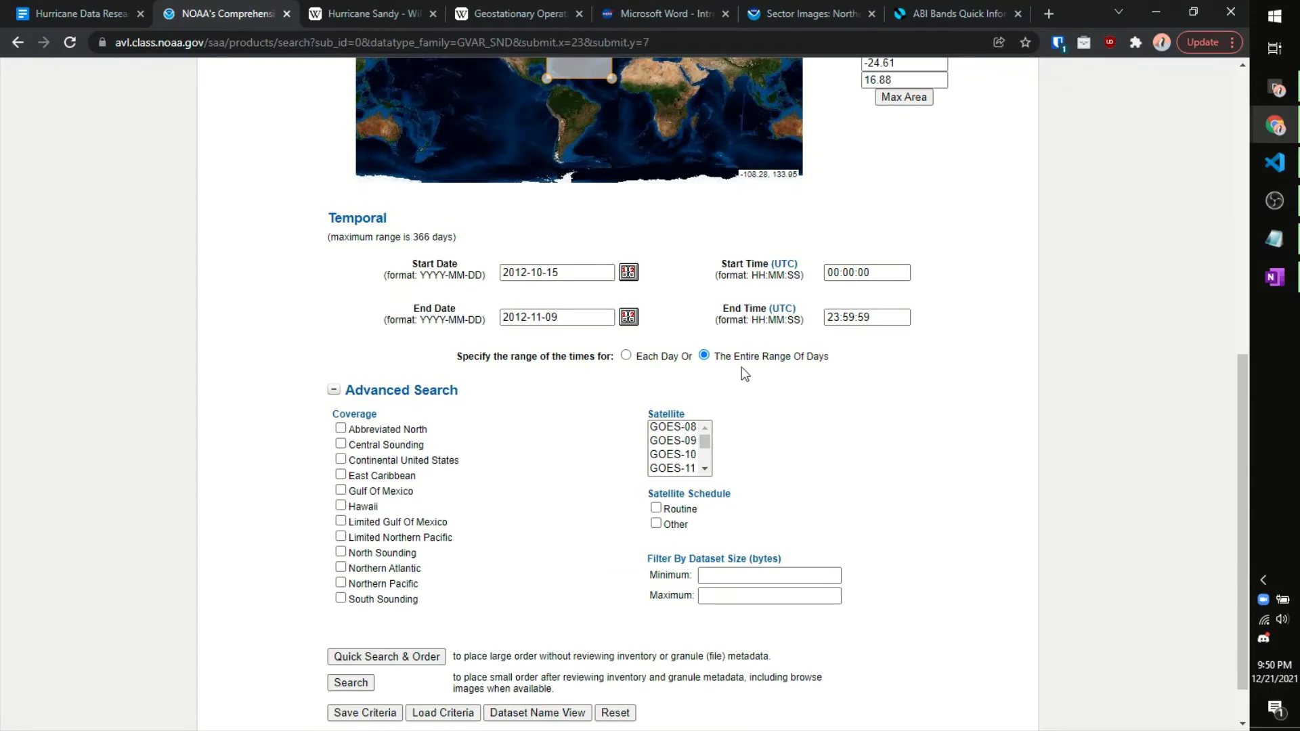
scroll(753, 369, down, 1)
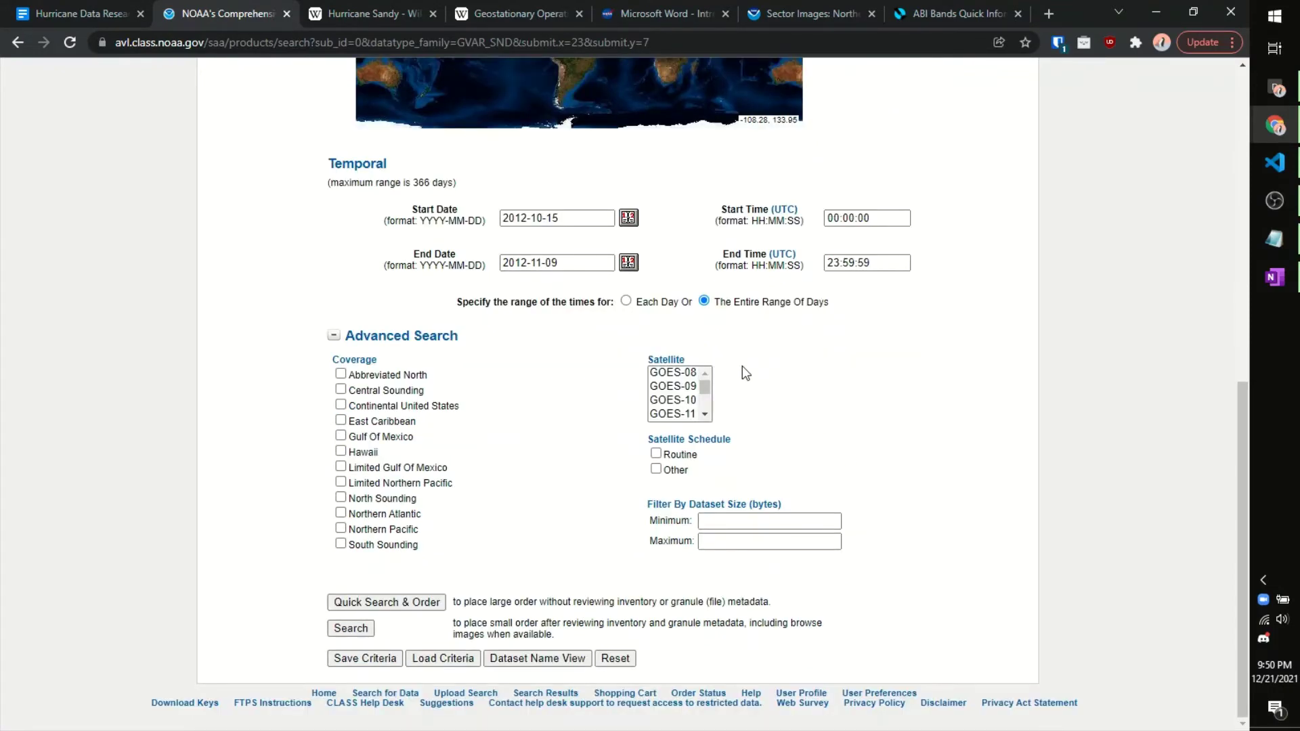
scroll(476, 504, up, 3)
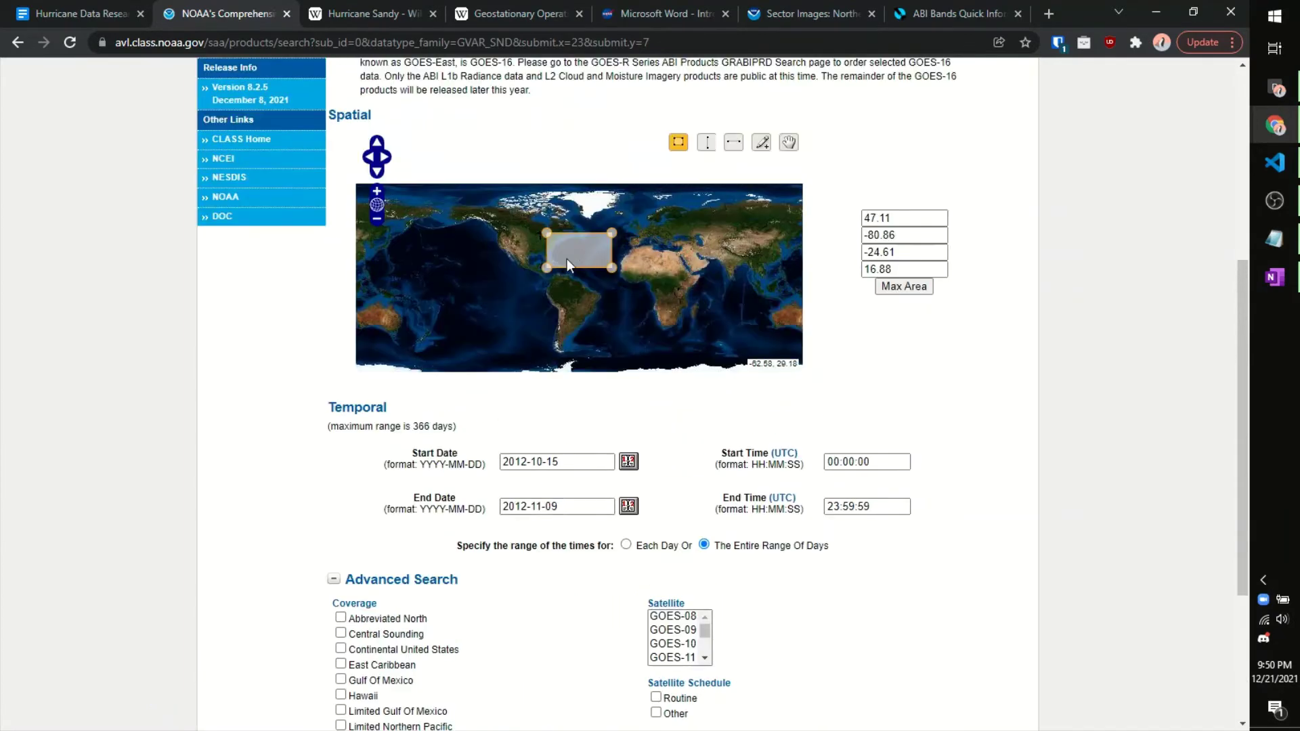
scroll(515, 582, down, 3)
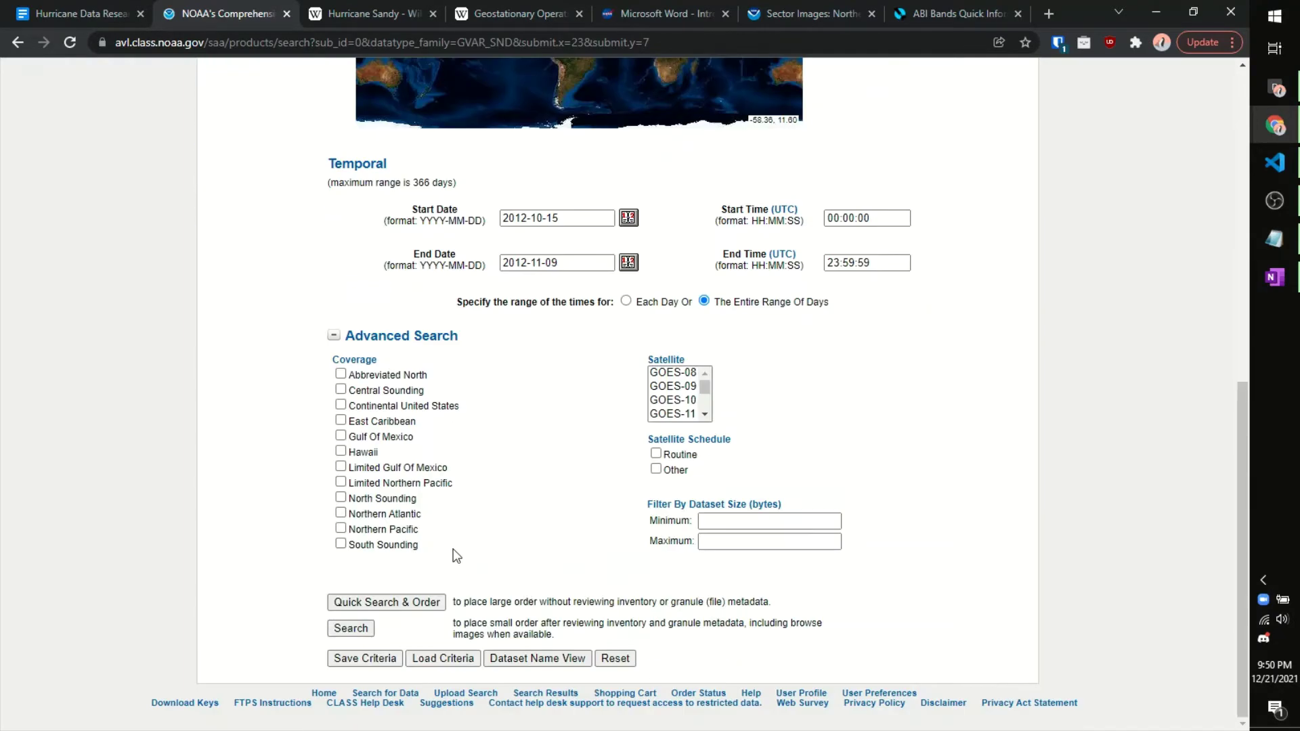
click(341, 514)
scroll(632, 444, up, 4)
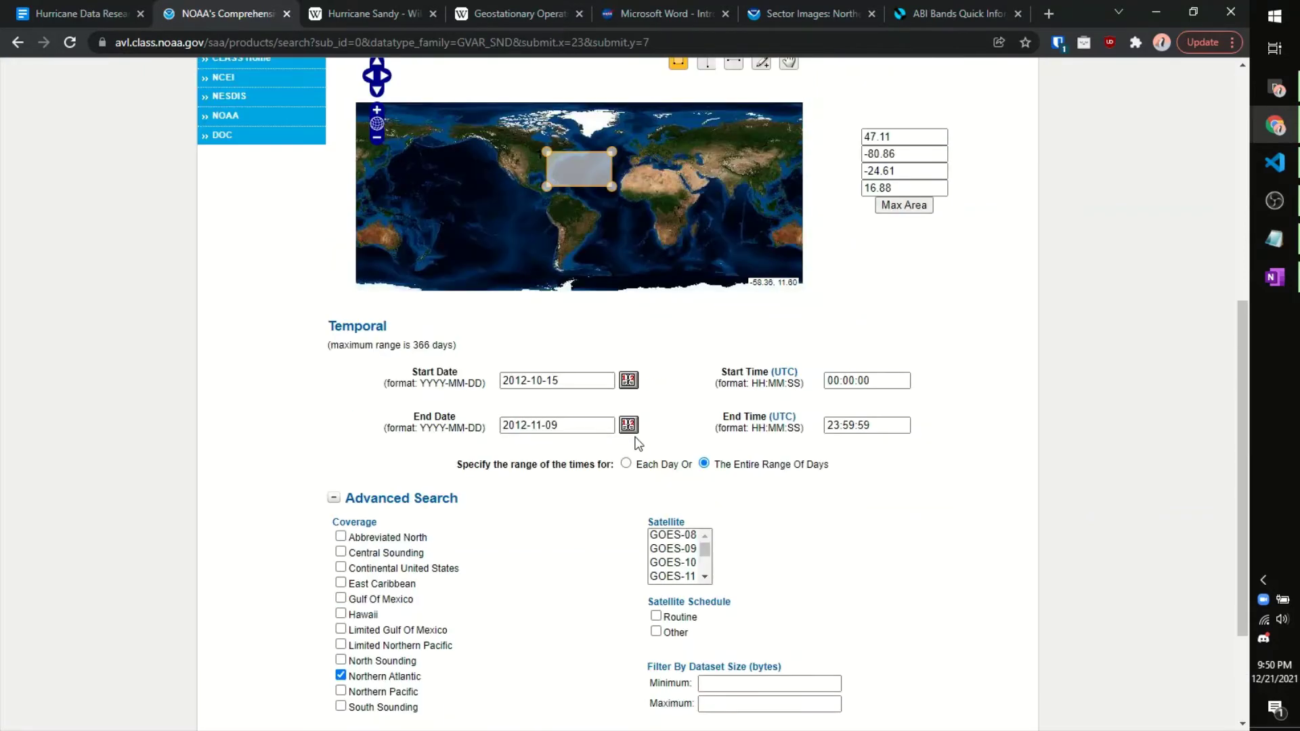
scroll(651, 381, down, 4)
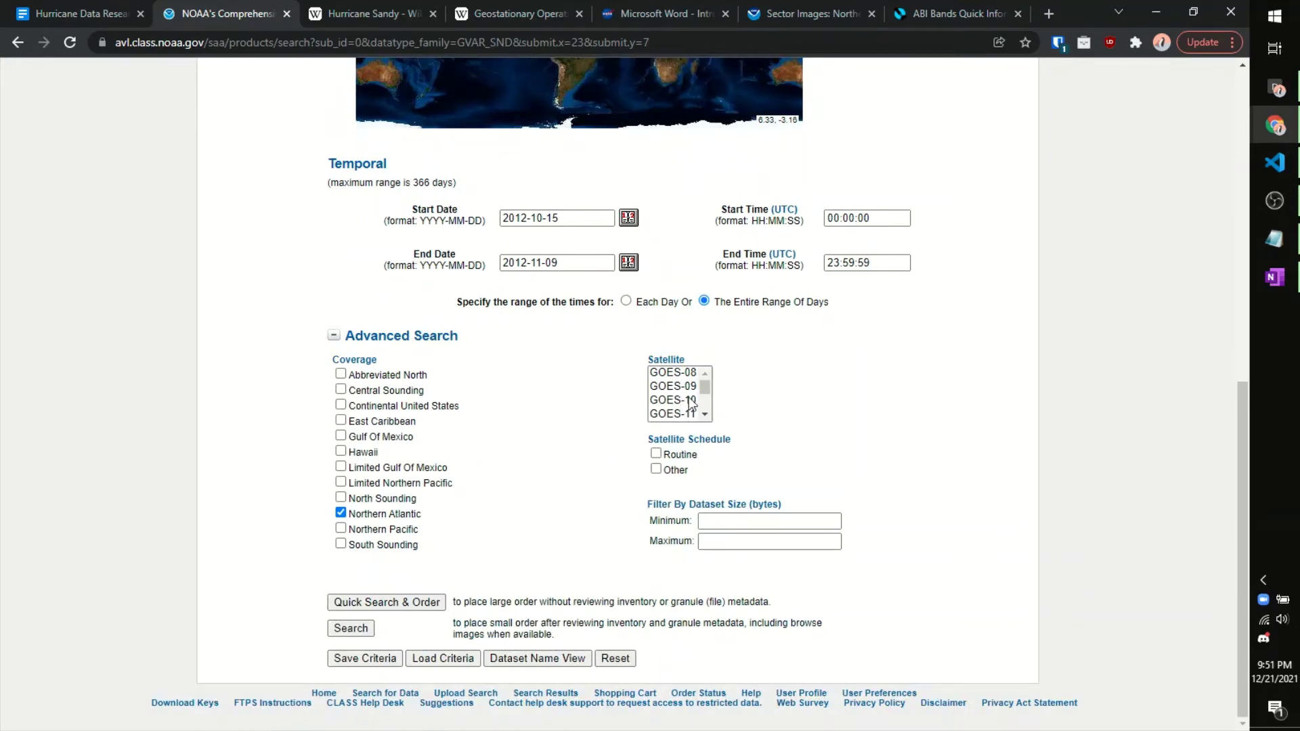
drag(704, 385, 708, 389)
scroll(751, 393, up, 3)
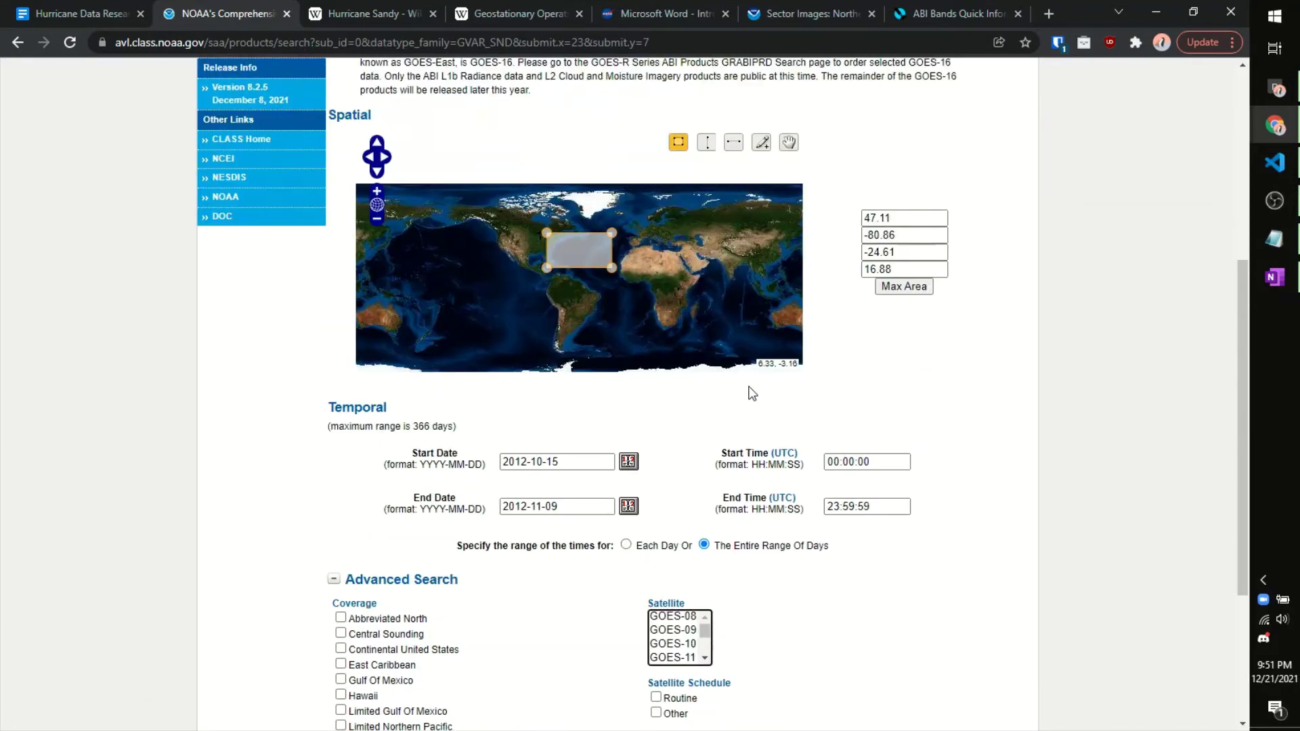
scroll(751, 393, down, 2)
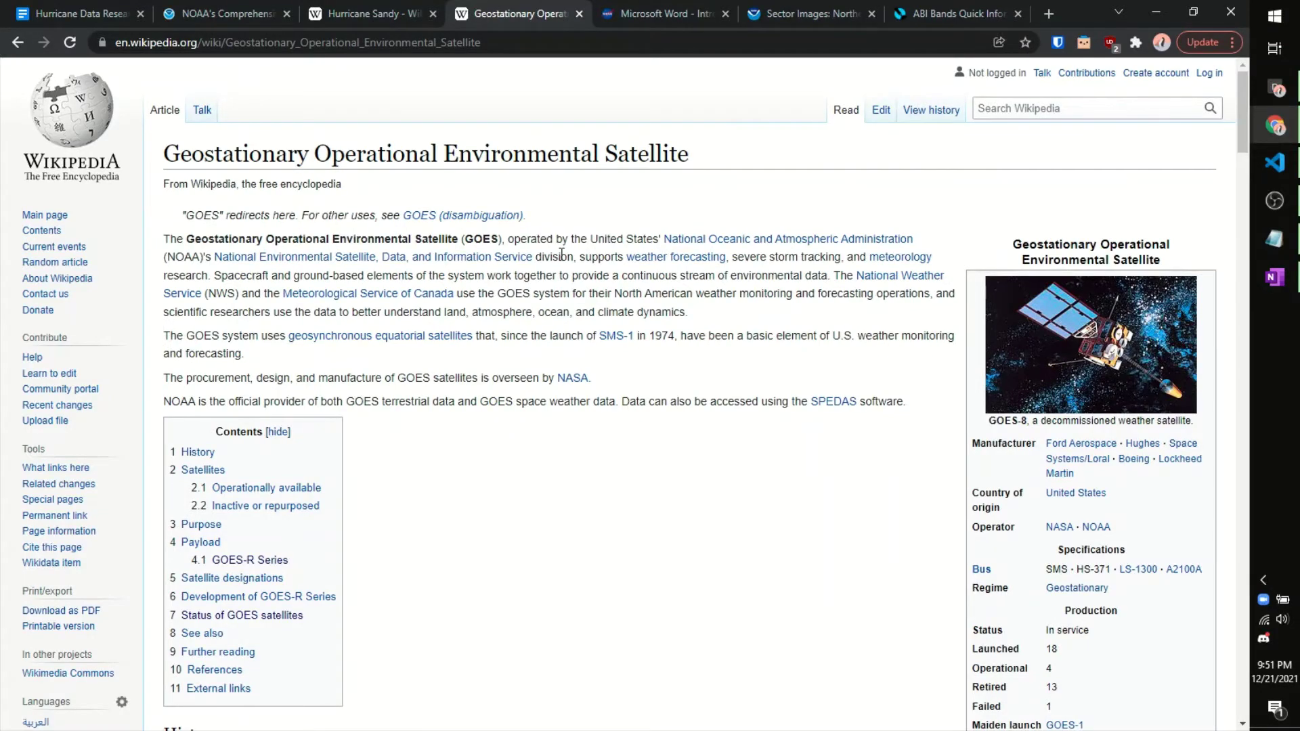
Step: Open the GOES-13 Wikipedia article and scroll to its Anomalies section
scroll(561, 254, down, 5)
scroll(562, 254, up, 5)
scroll(542, 206, down, 20)
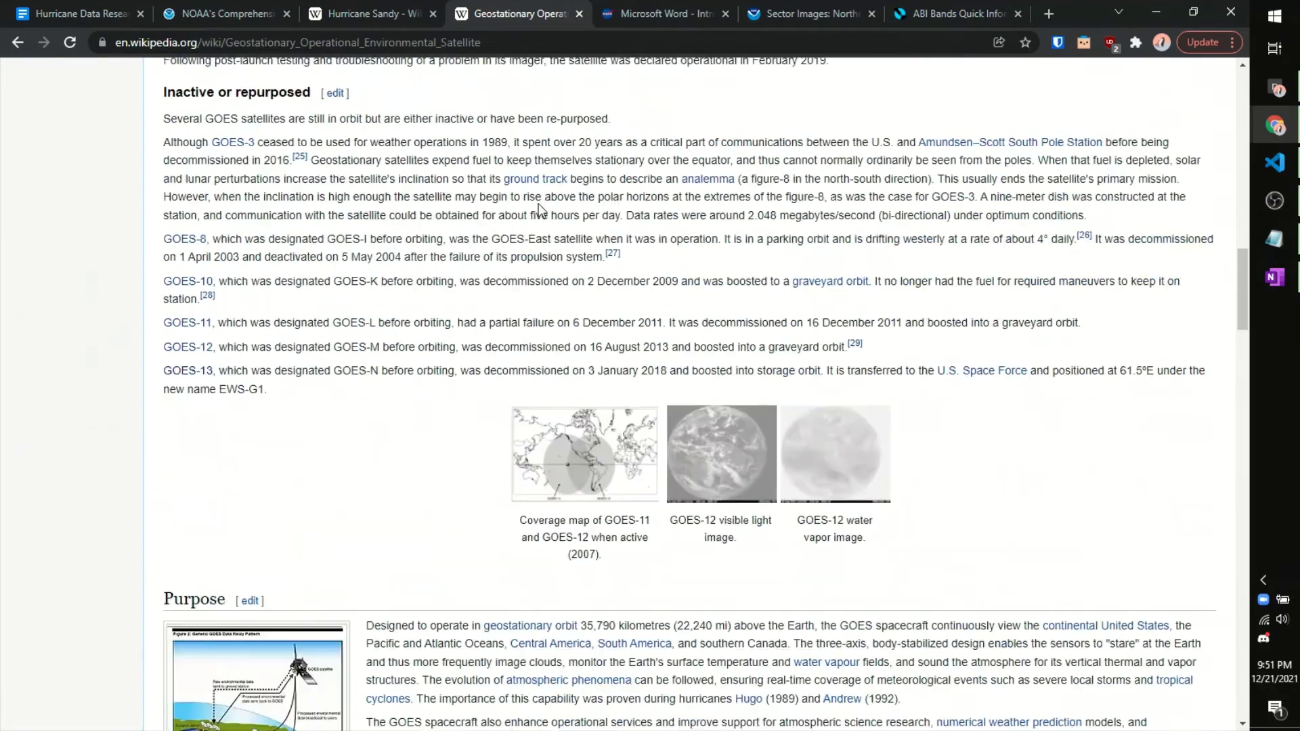
scroll(539, 210, down, 18)
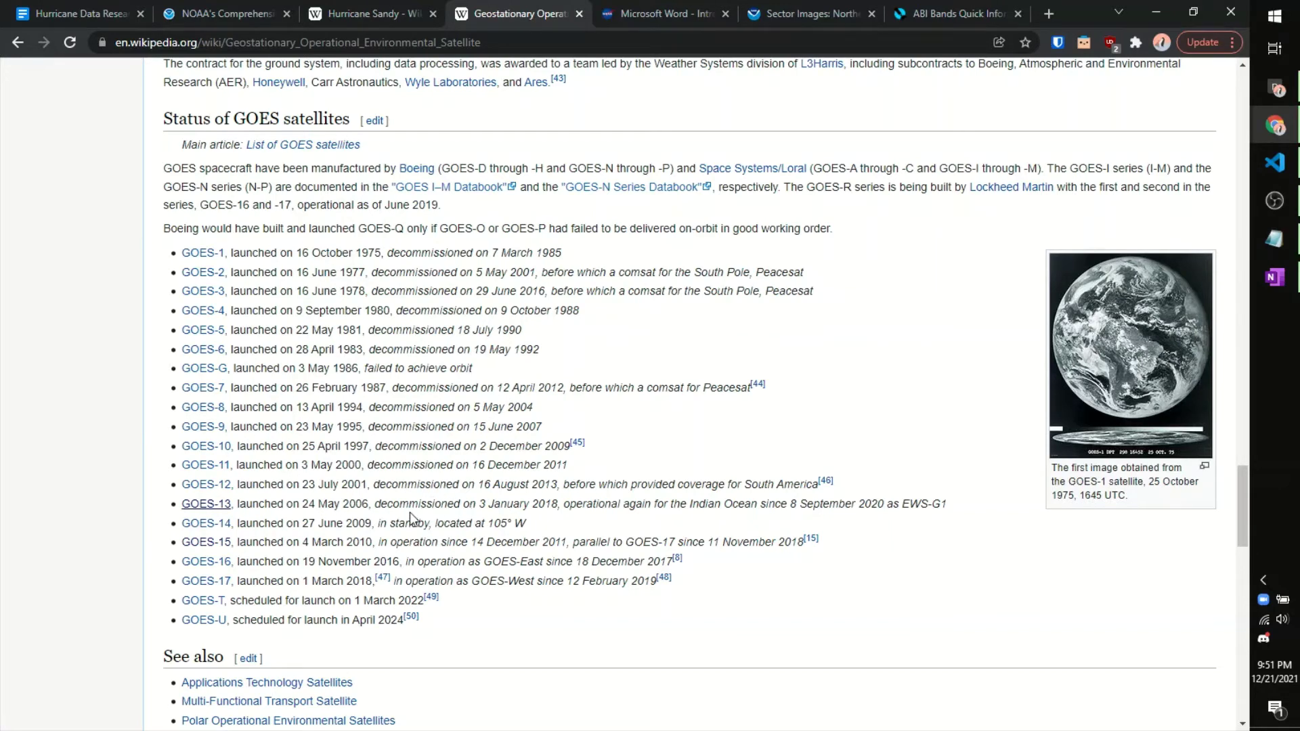
click(214, 506)
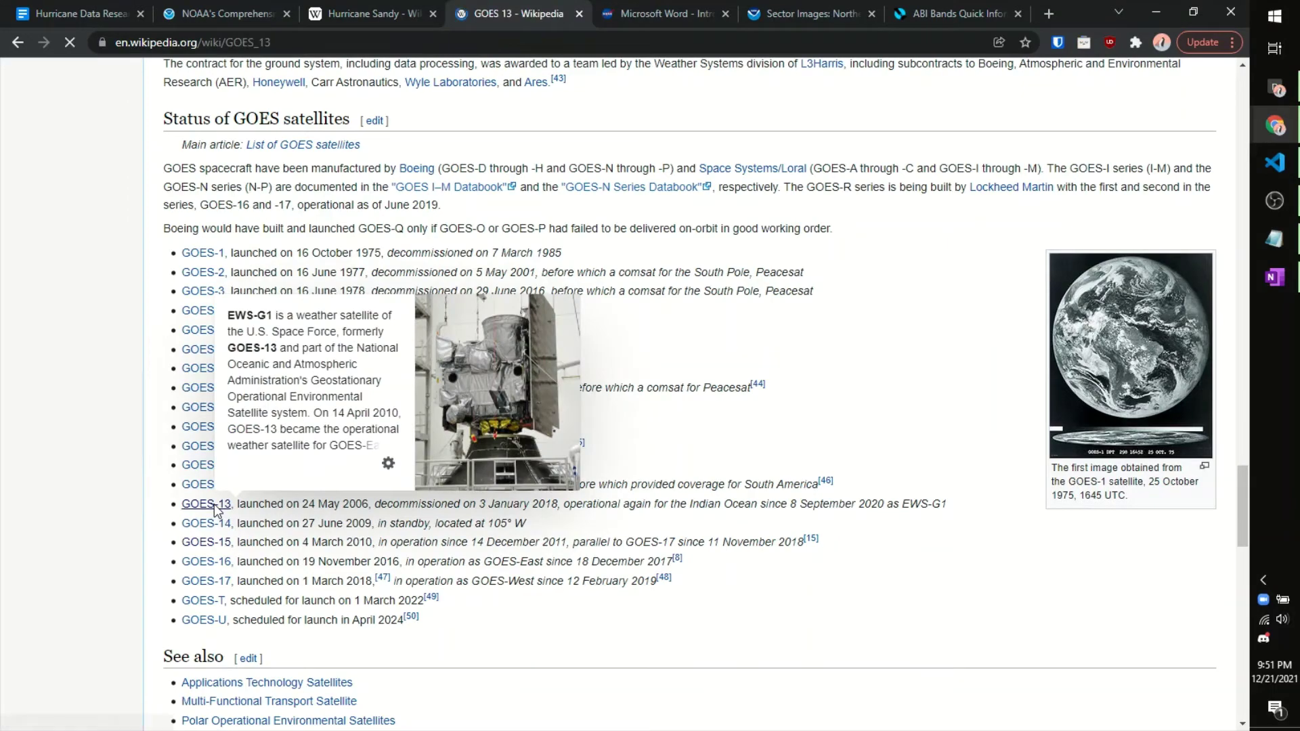
scroll(418, 459, down, 10)
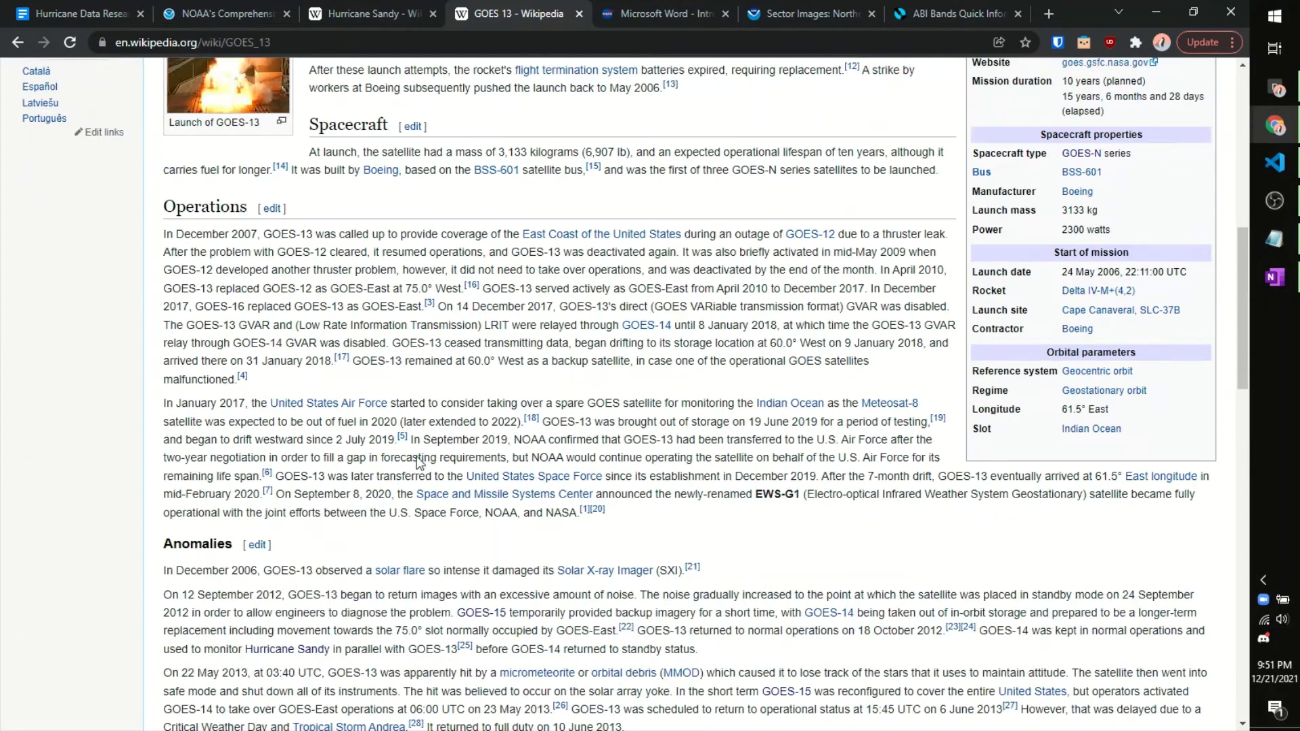
scroll(418, 459, down, 3)
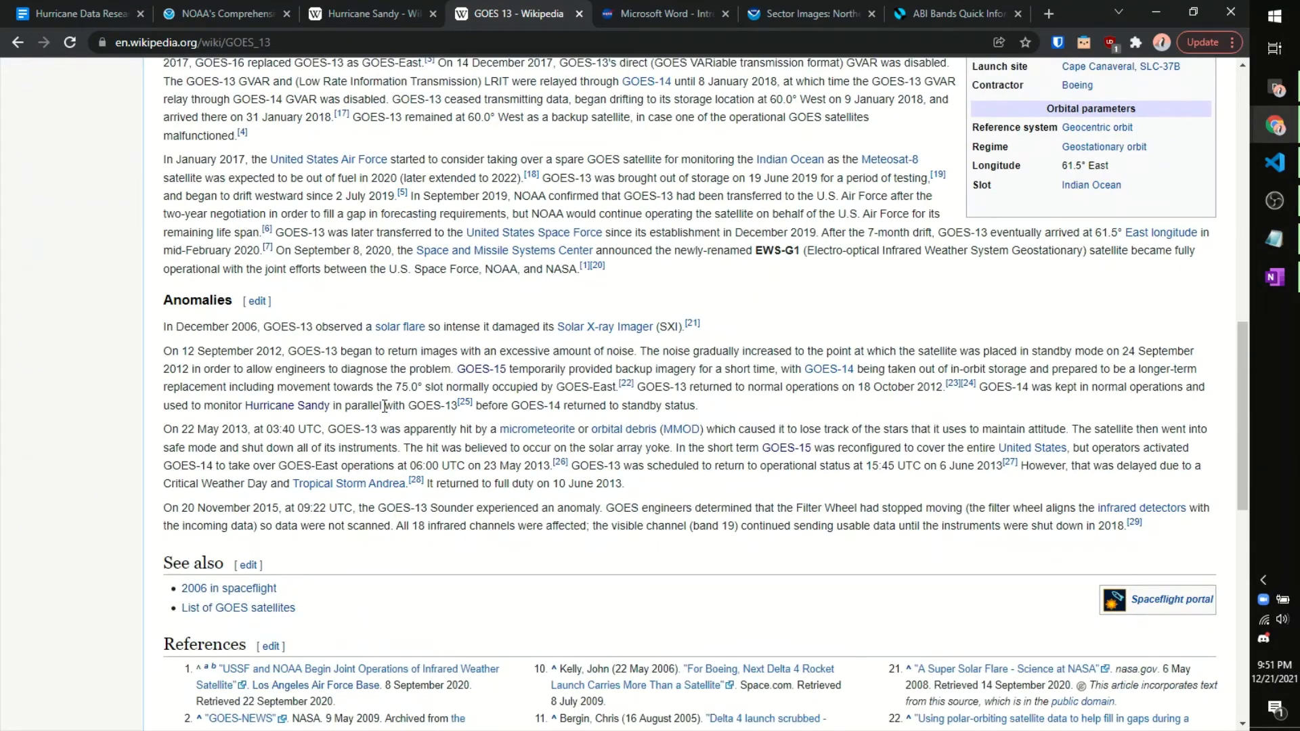
Step: Highlight the September 2012 noise onset and 18 October 2012 recovery dates
double_click(196, 300)
click(219, 296)
drag(212, 350, 287, 351)
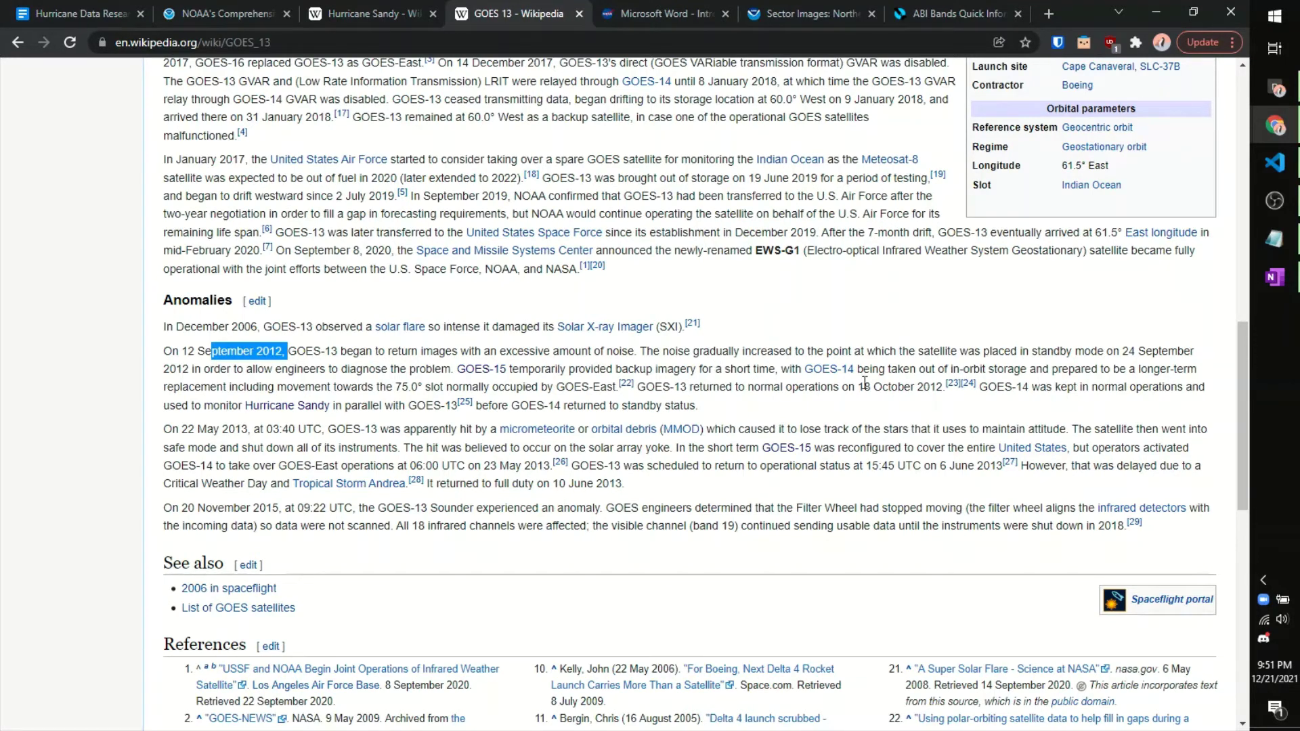
drag(855, 387, 937, 385)
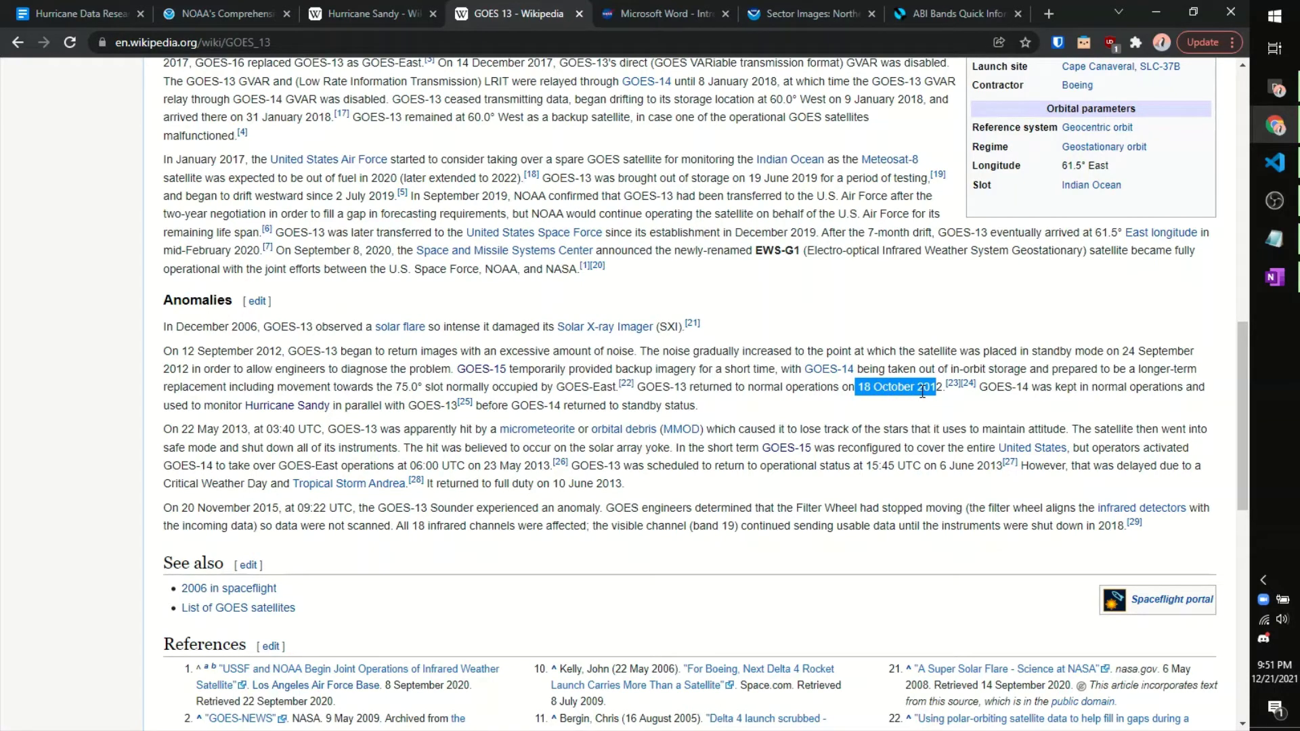
Step: Glance at the Hurricane Sandy and GOES 13 articles, then return to the NOAA CLASS form
click(173, 1)
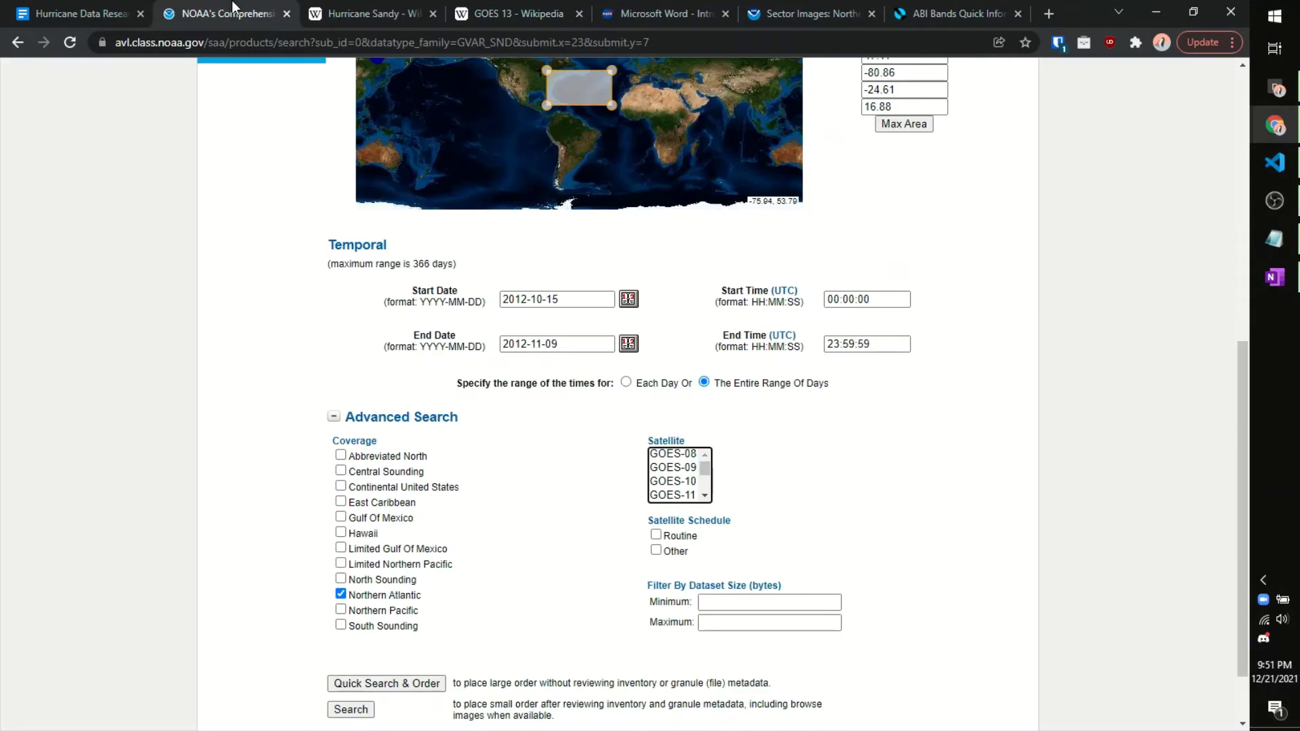
click(394, 1)
click(543, 2)
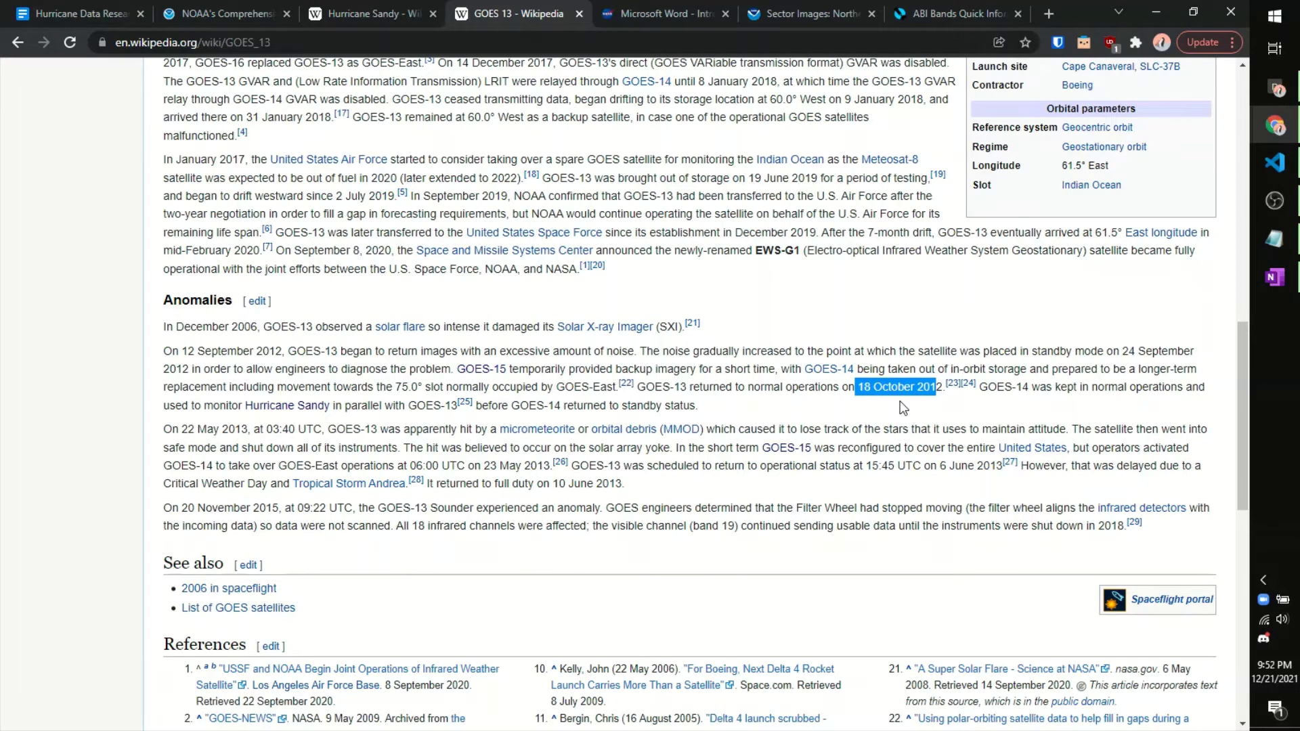
click(249, 5)
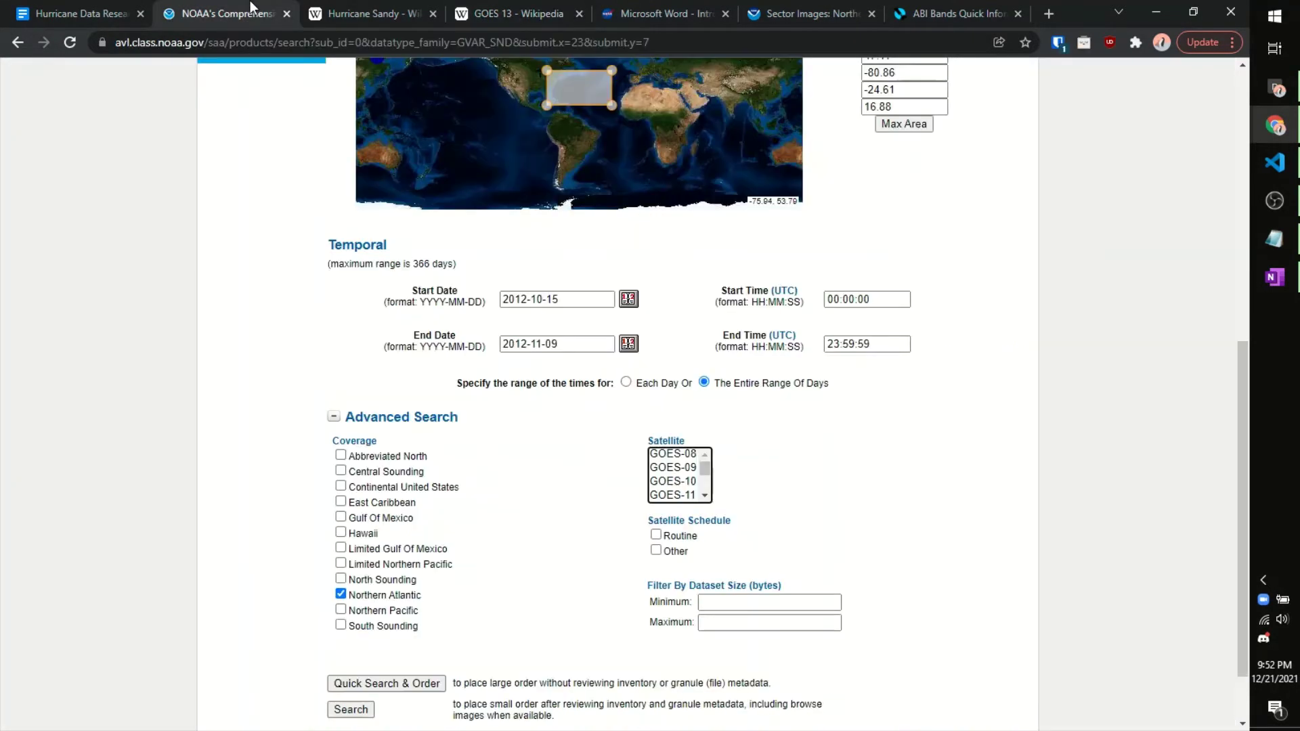
Step: Choose GOES-13 as the satellite and run the Northern Atlantic sounder search
scroll(698, 471, down, 2)
click(691, 478)
scroll(809, 457, down, 1)
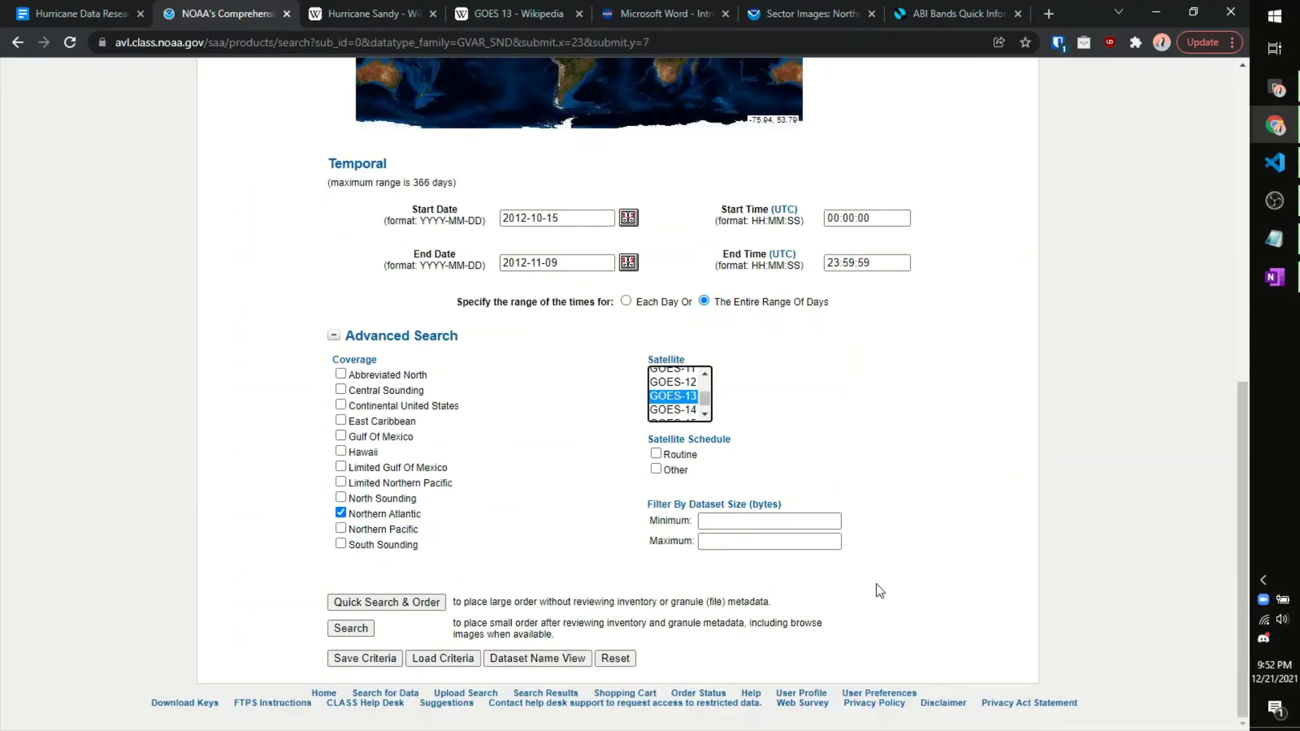
click(363, 629)
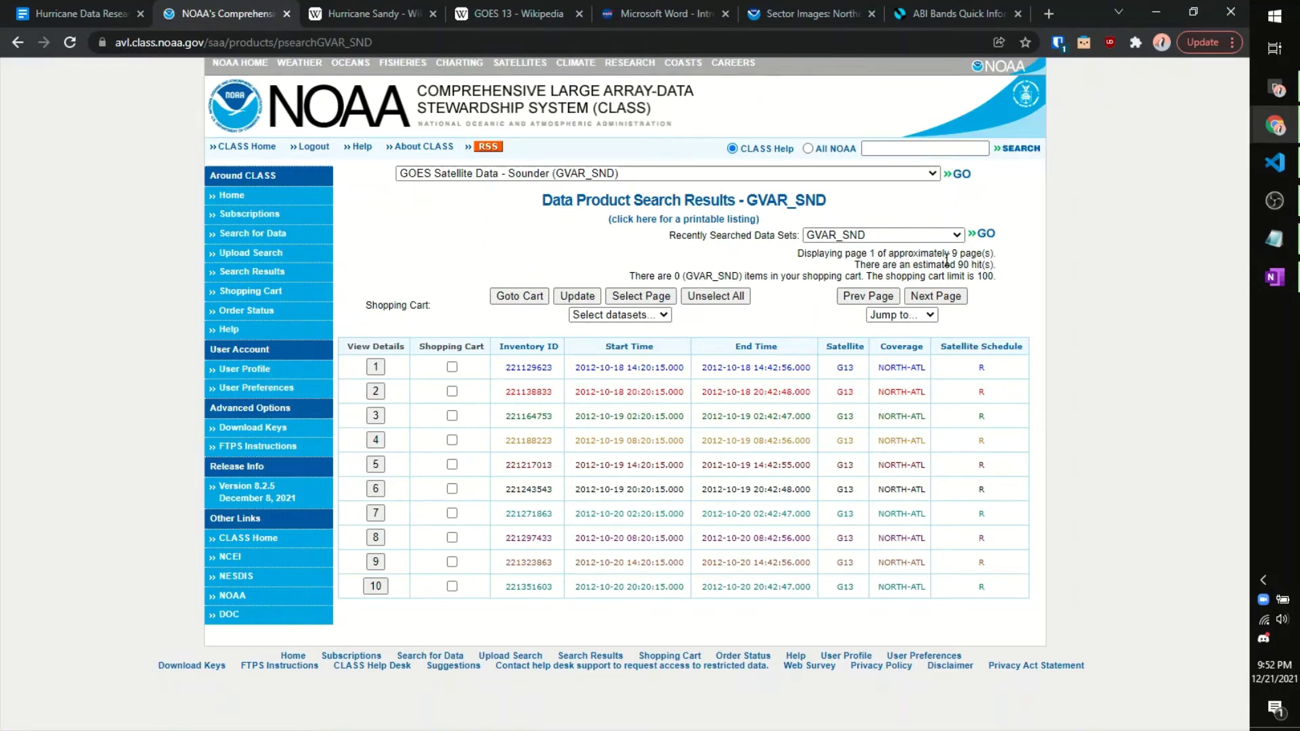
Step: Check the estimated hit count and review the first result's details
drag(957, 265, 992, 263)
click(992, 261)
click(380, 367)
scroll(778, 327, down, 1)
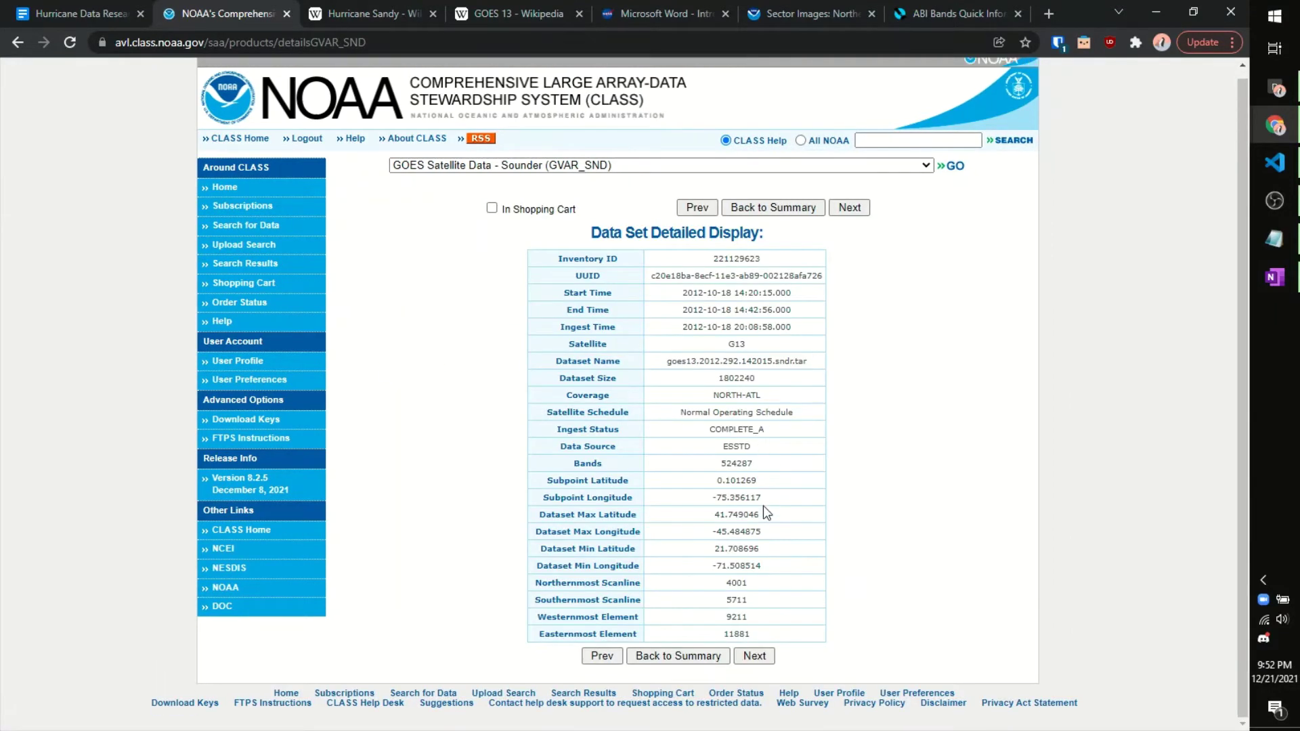
scroll(764, 508, up, 1)
click(700, 664)
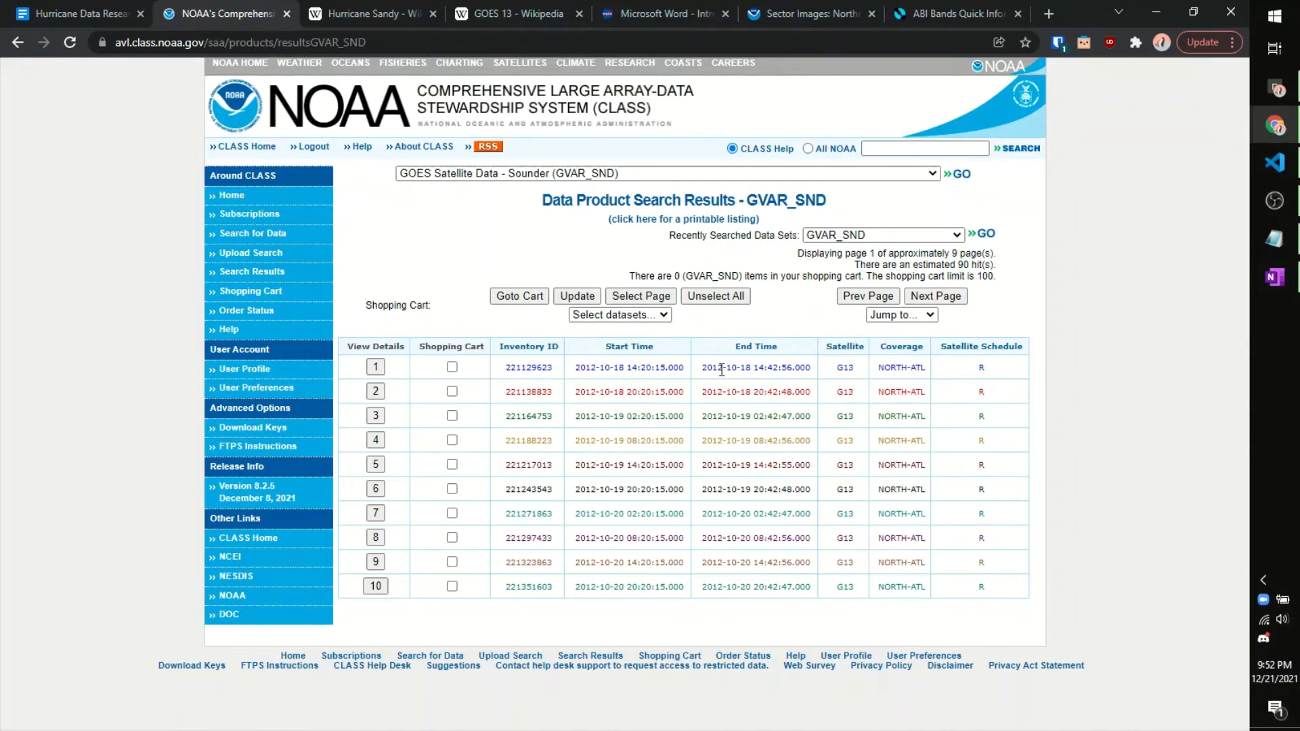
Step: Add the first page's 10 GVAR_SND results to the cart and view the cart
drag(717, 367, 780, 366)
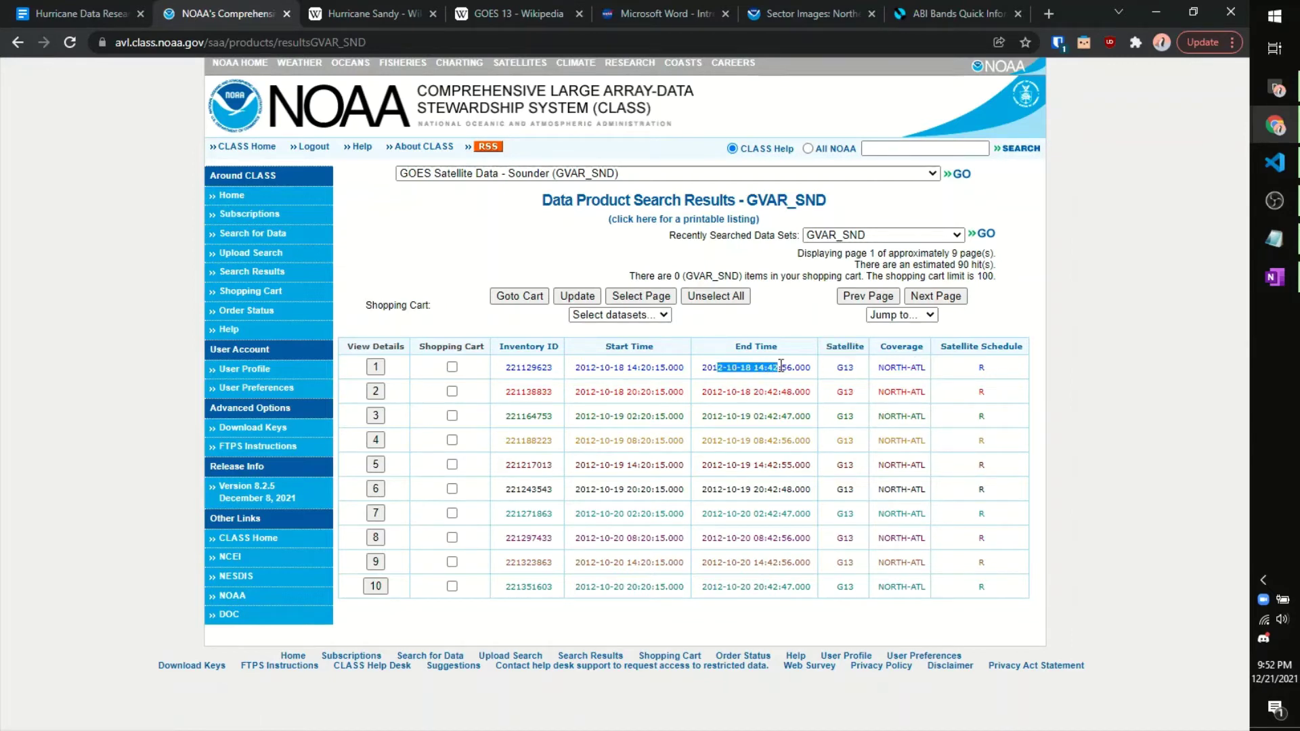
click(689, 368)
click(663, 302)
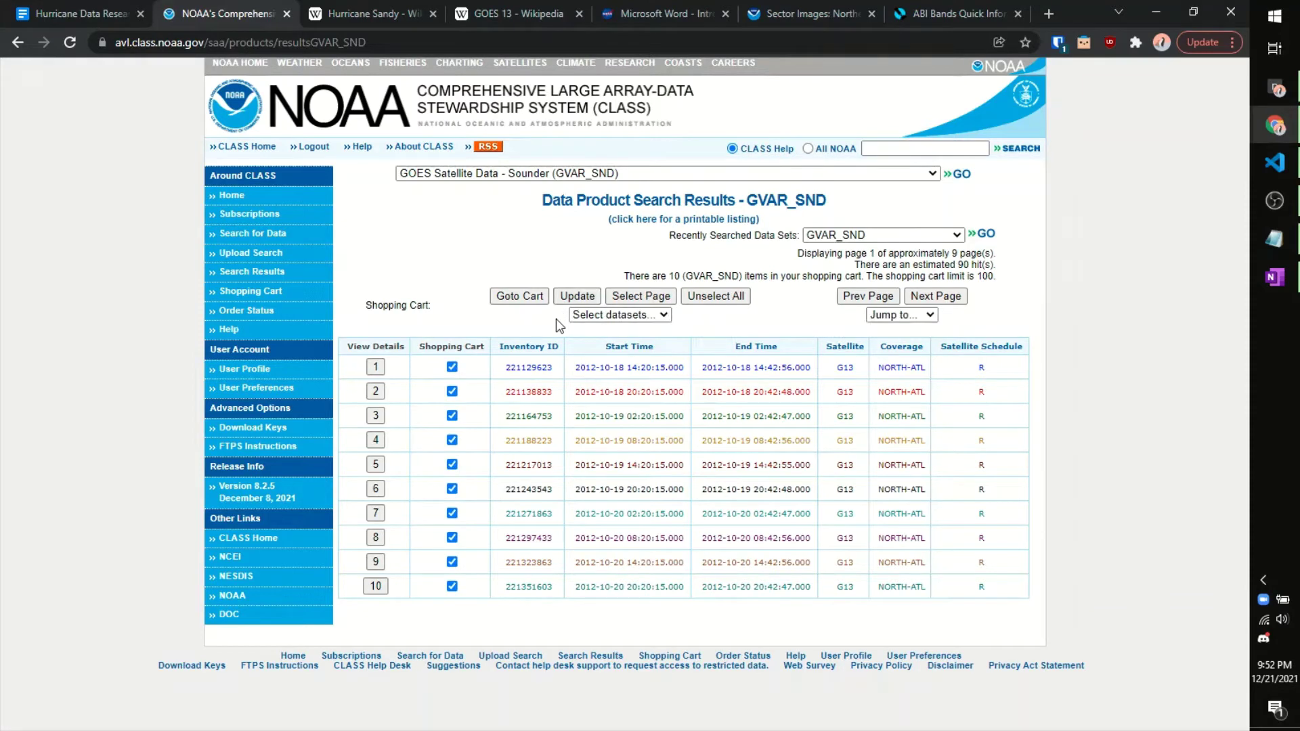
click(533, 298)
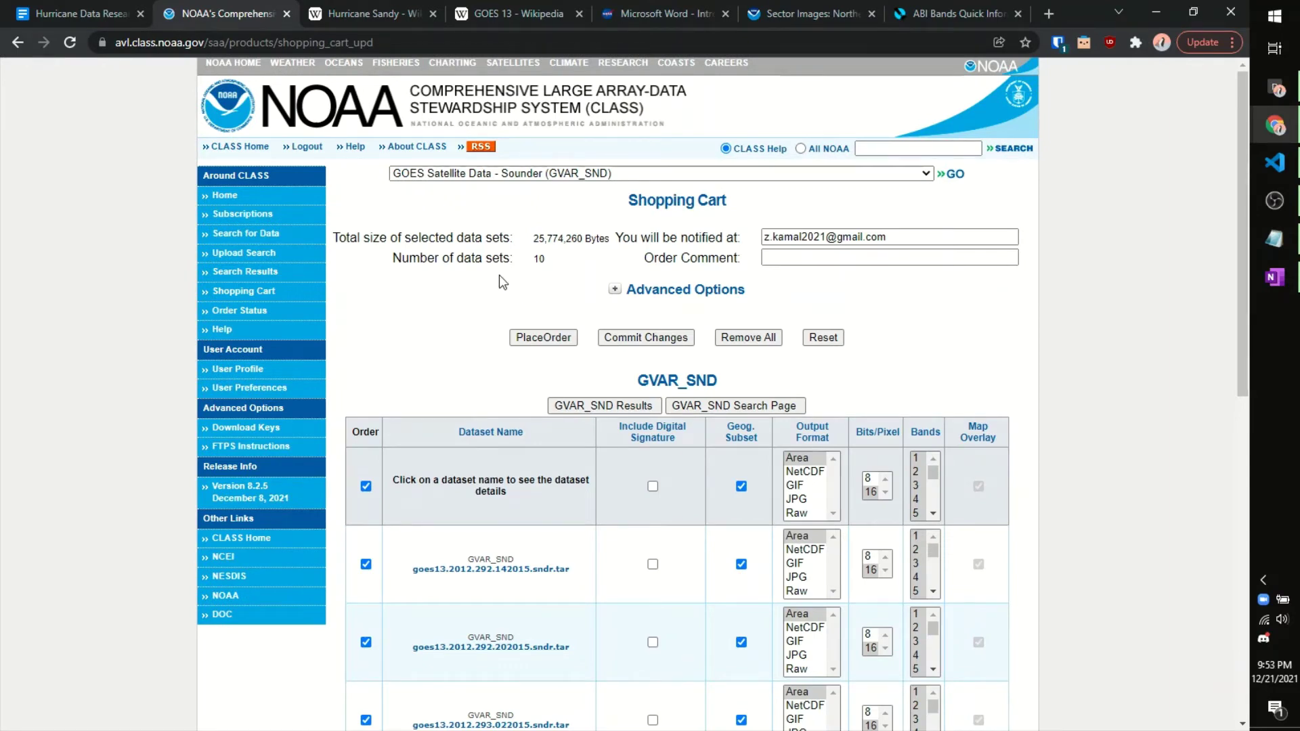
Step: Select datasets 1-90 from the results and add them, bringing the cart to 89 data sets
scroll(499, 275, down, 10)
scroll(489, 267, up, 10)
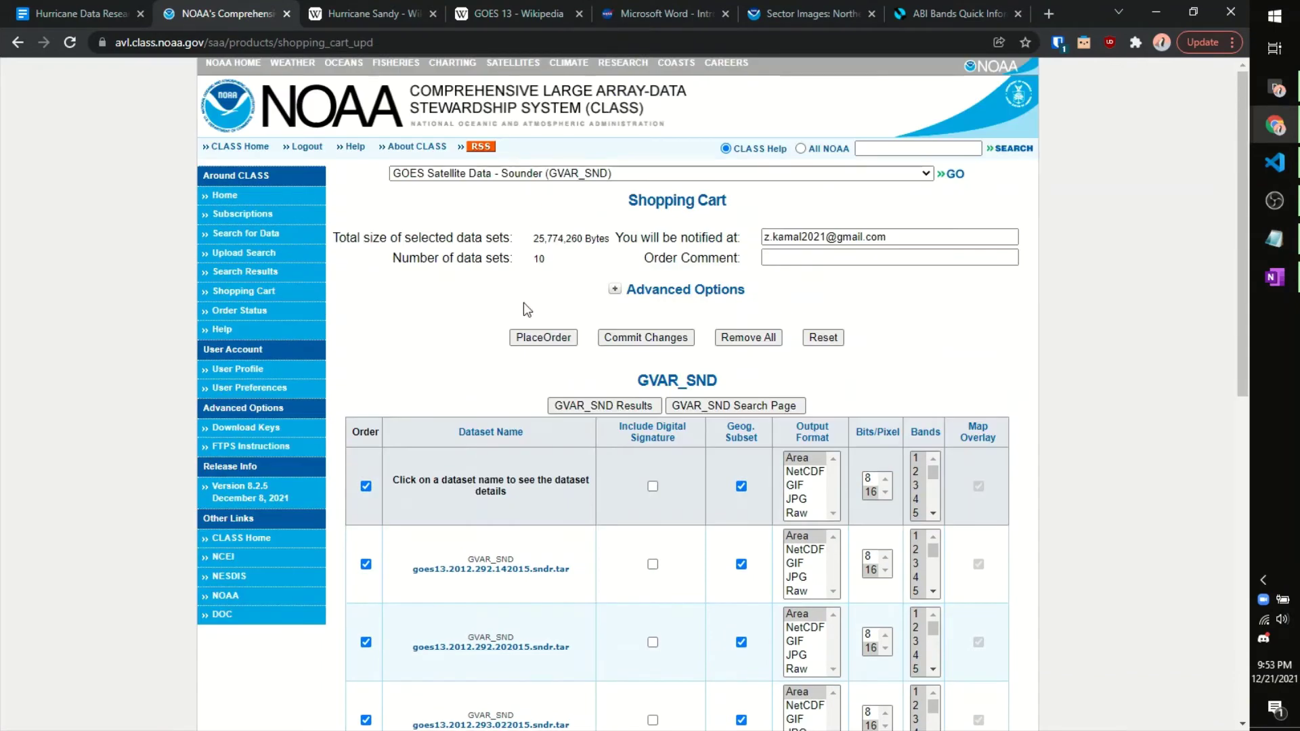
key(alt+Left)
click(577, 318)
click(618, 360)
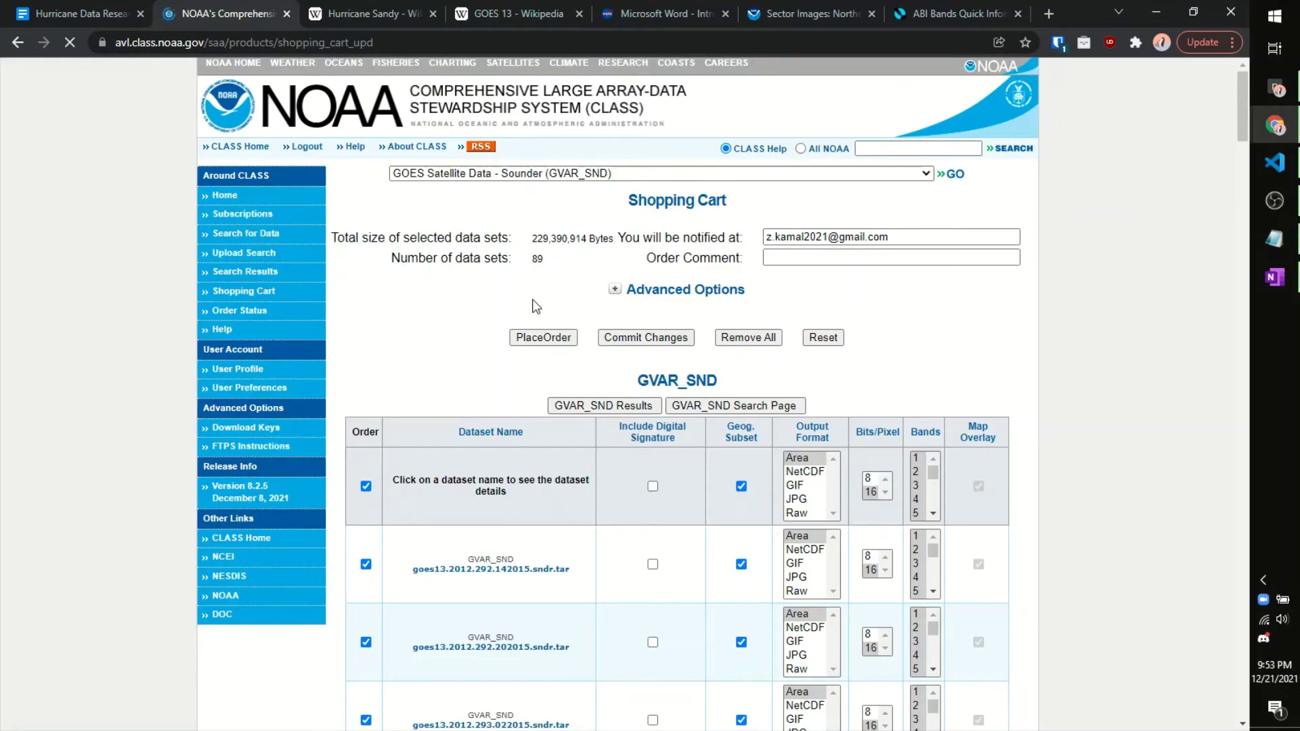
key(alt+Left)
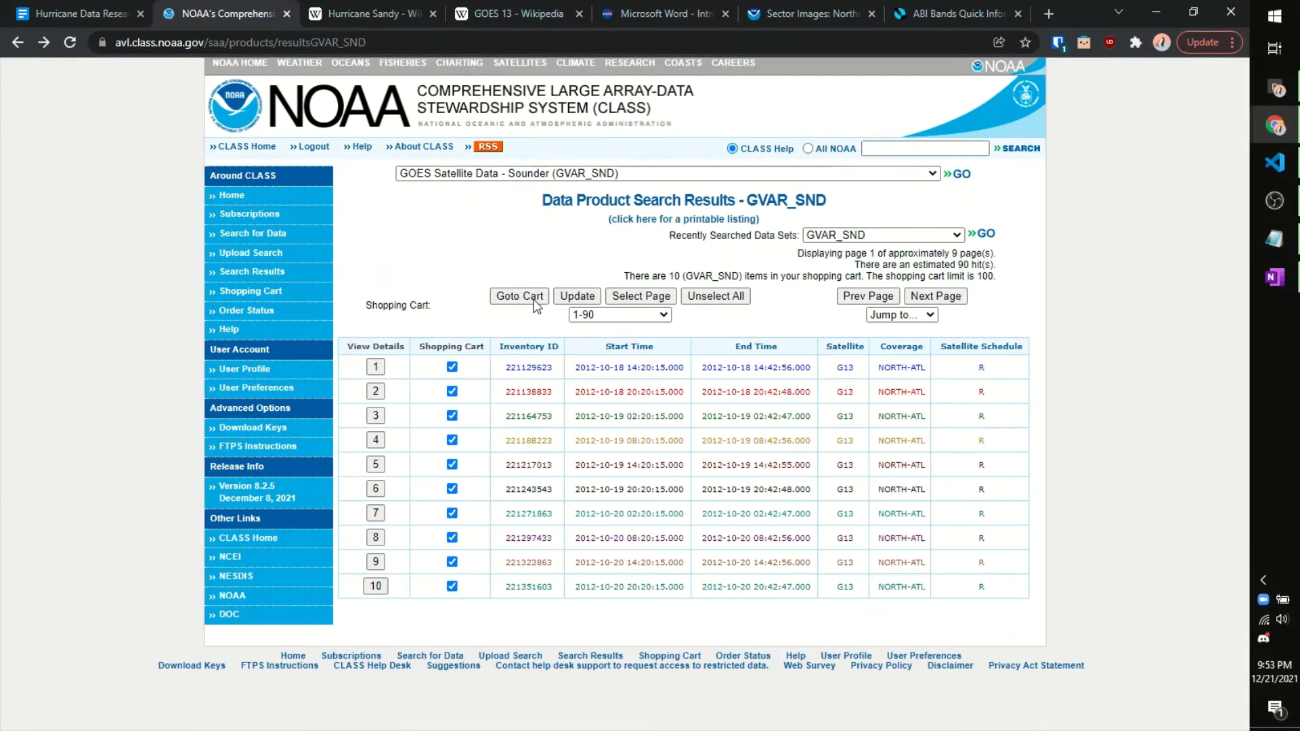
click(592, 317)
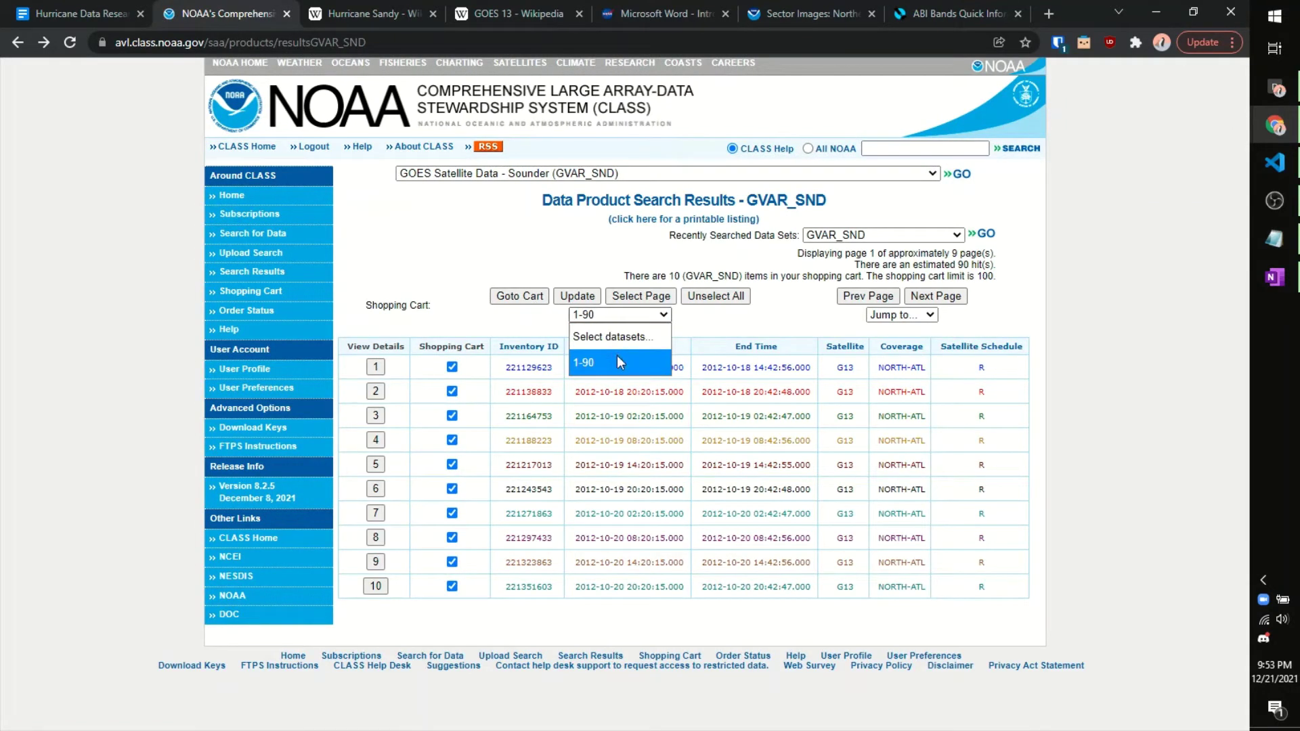
click(616, 358)
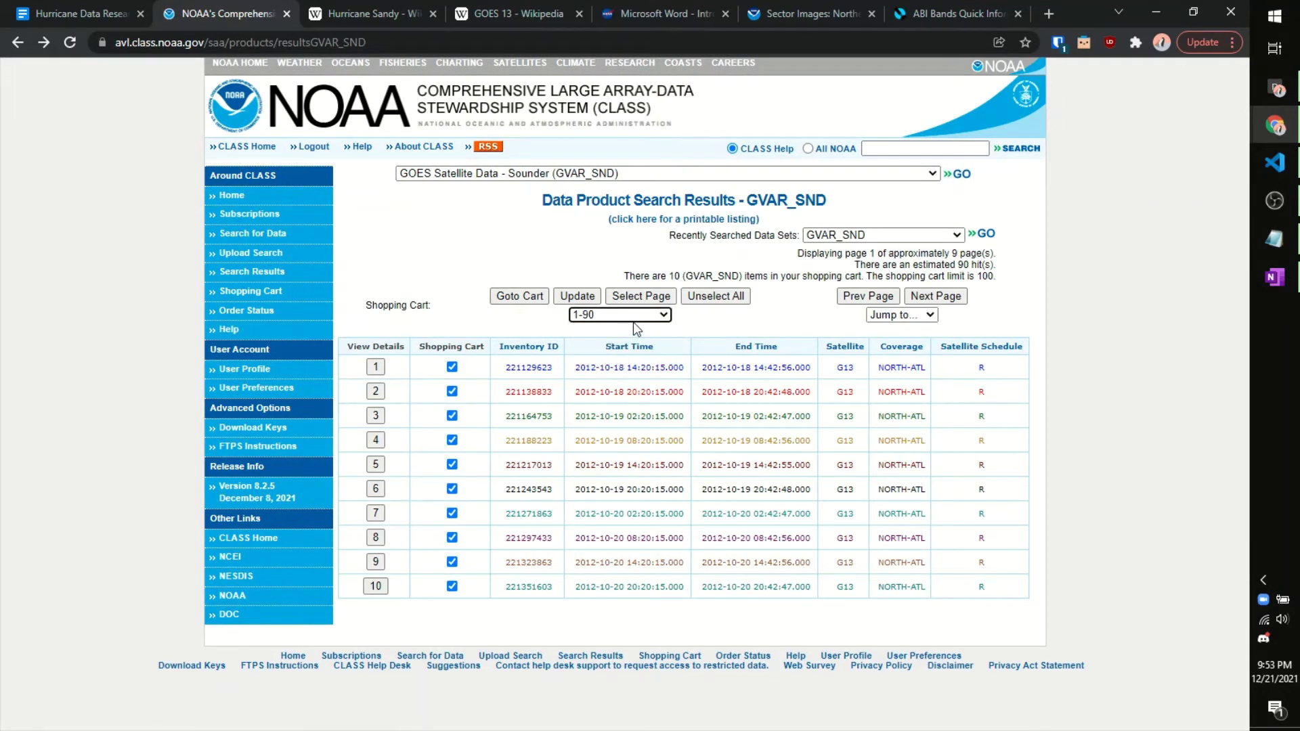
click(919, 298)
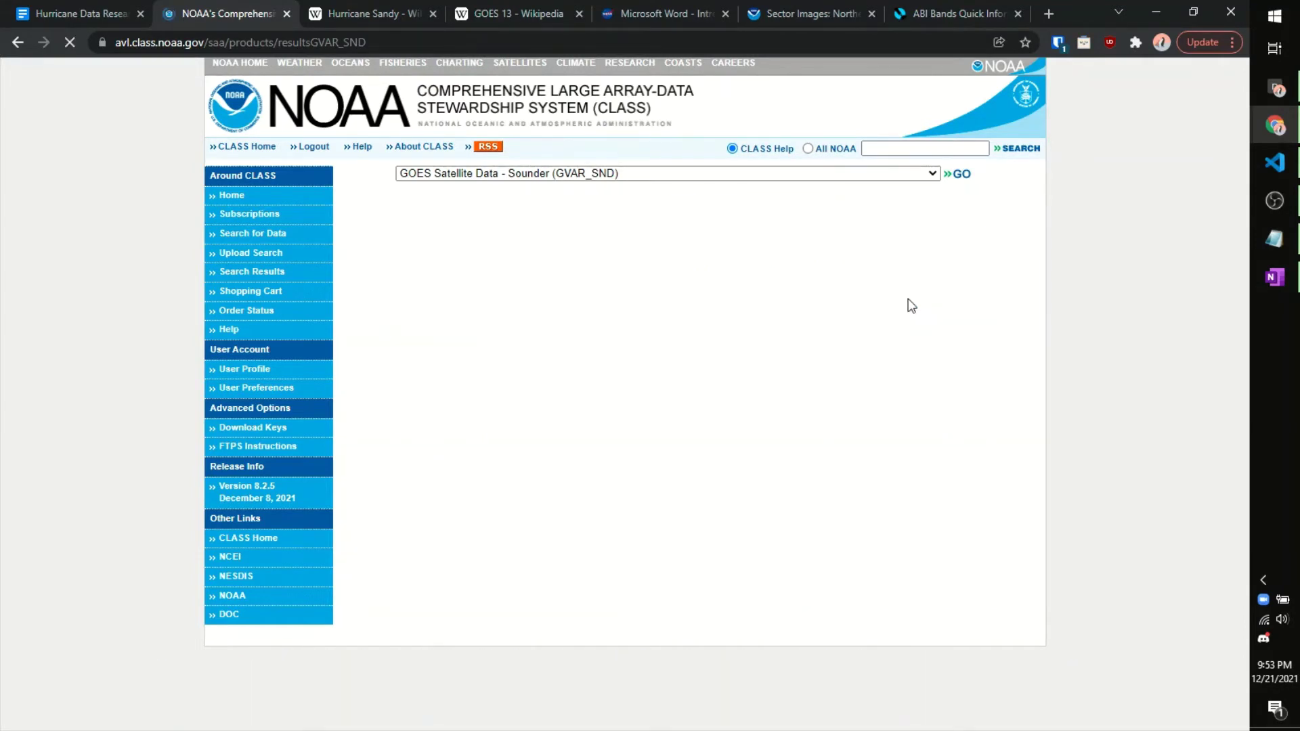
click(541, 301)
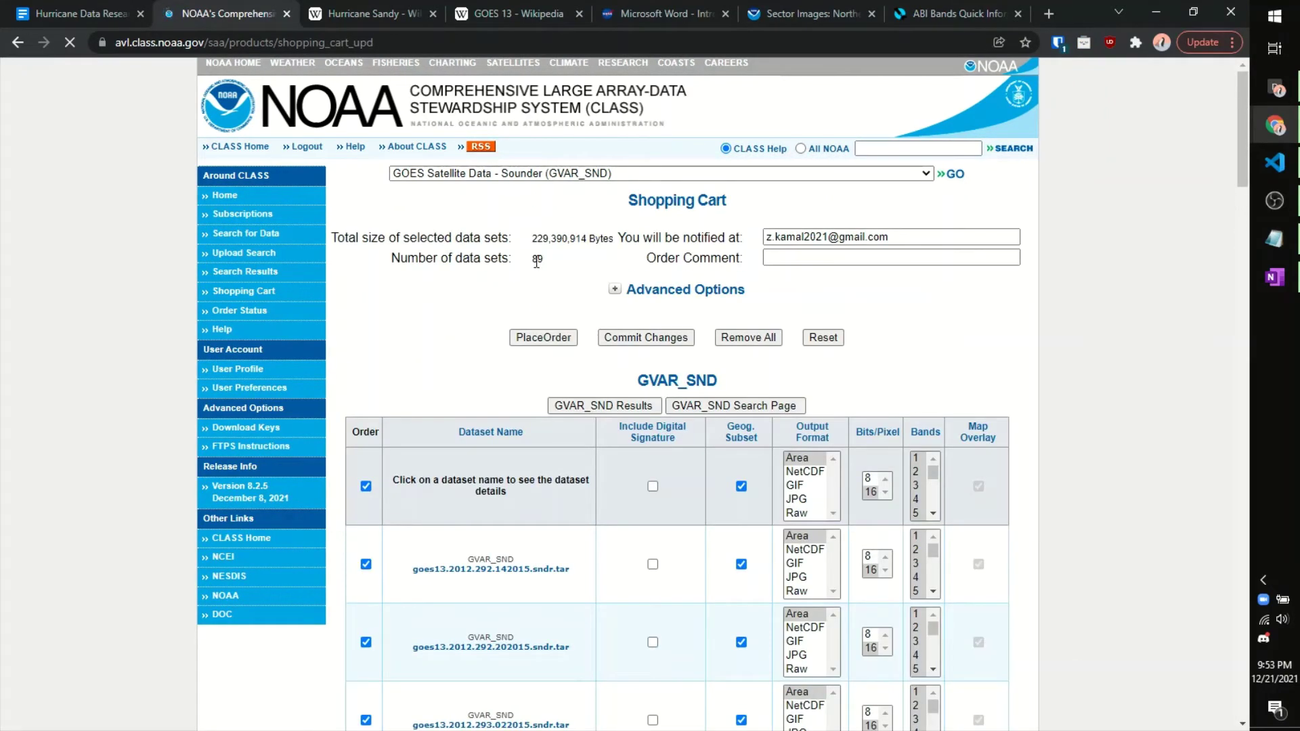
Step: Review the cart's notification e-mail address field
scroll(557, 266, down, 1)
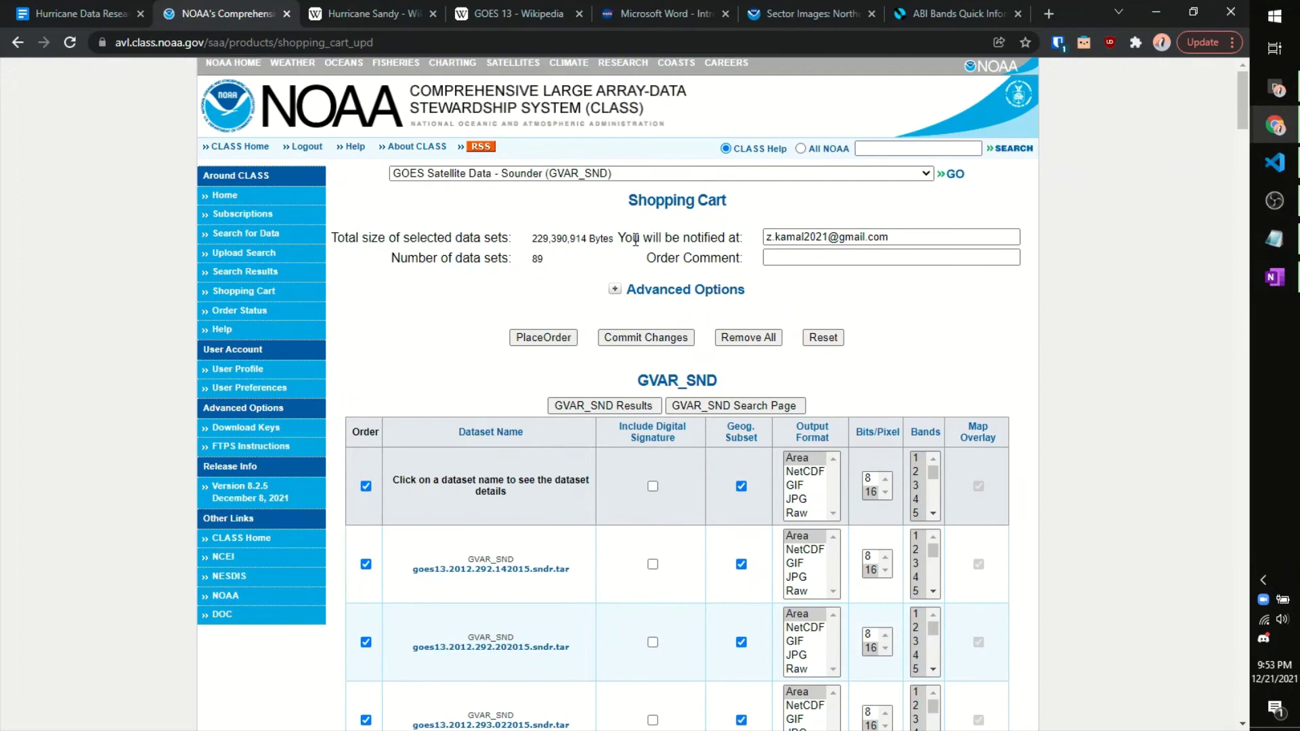
triple_click(903, 239)
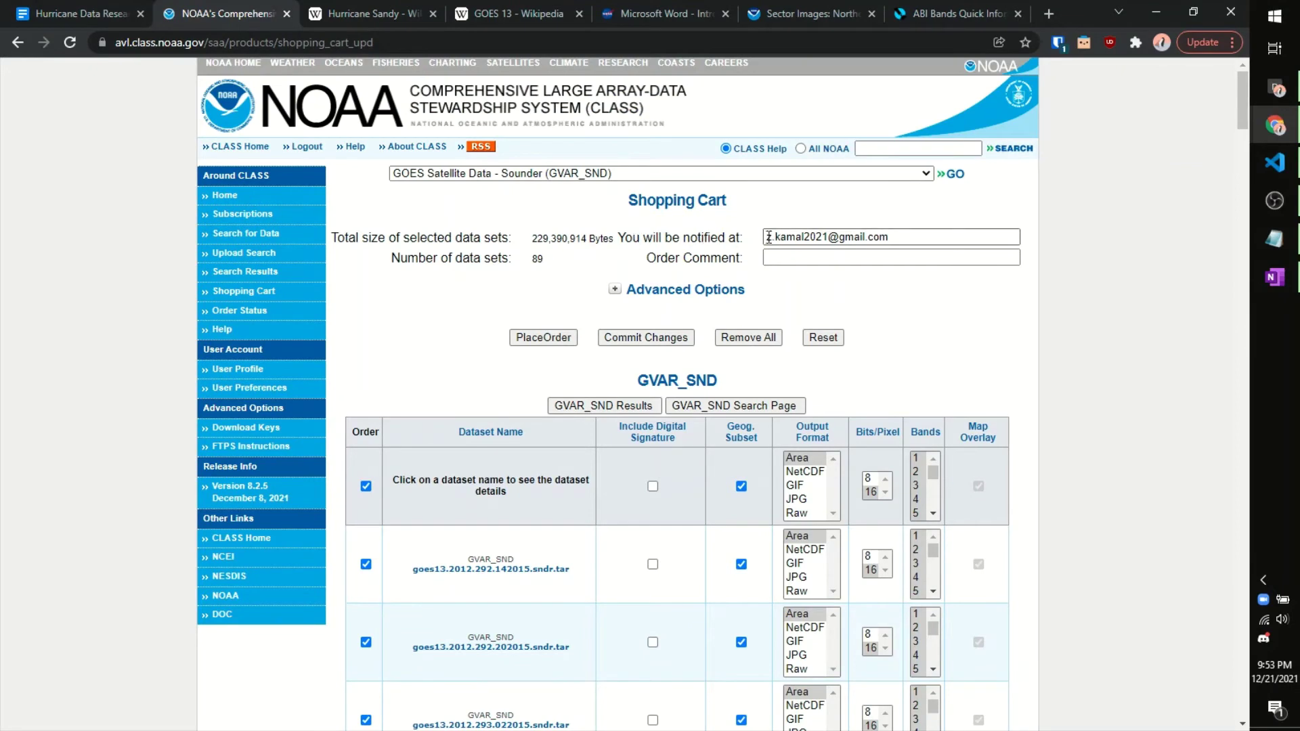
click(904, 239)
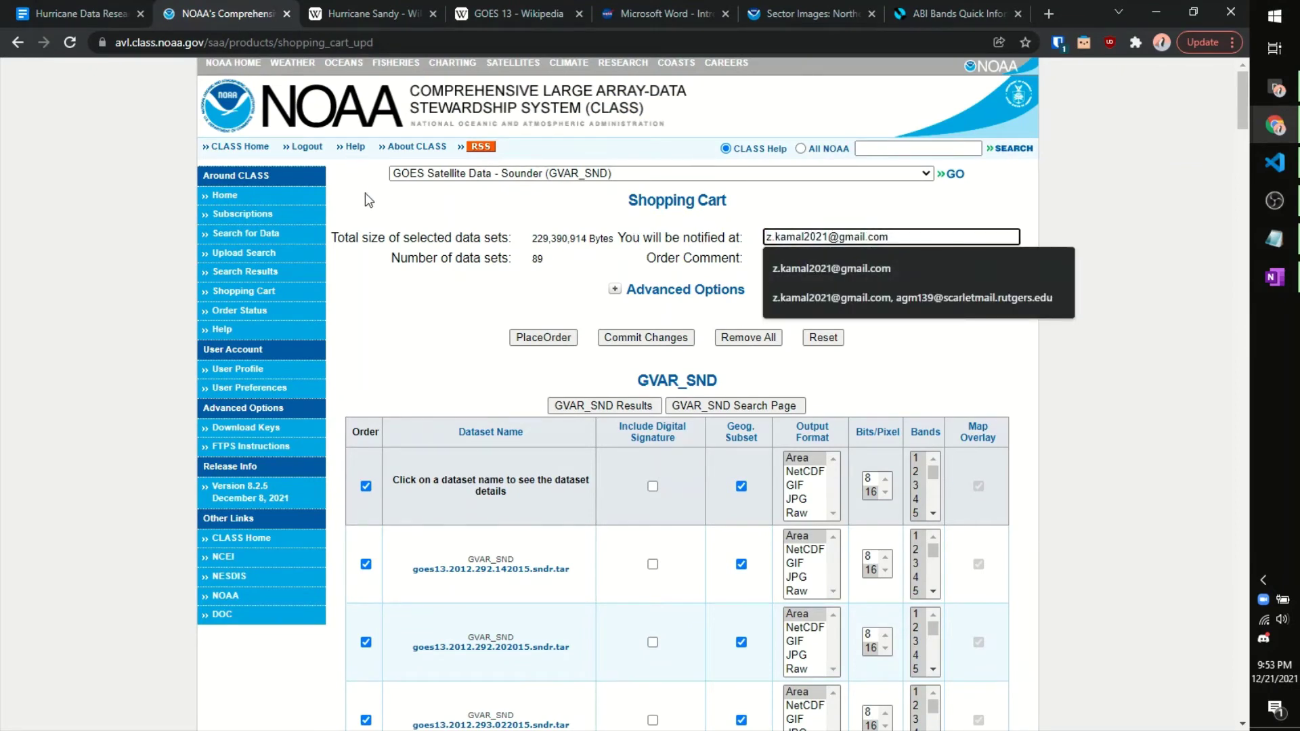
scroll(573, 301, down, 1)
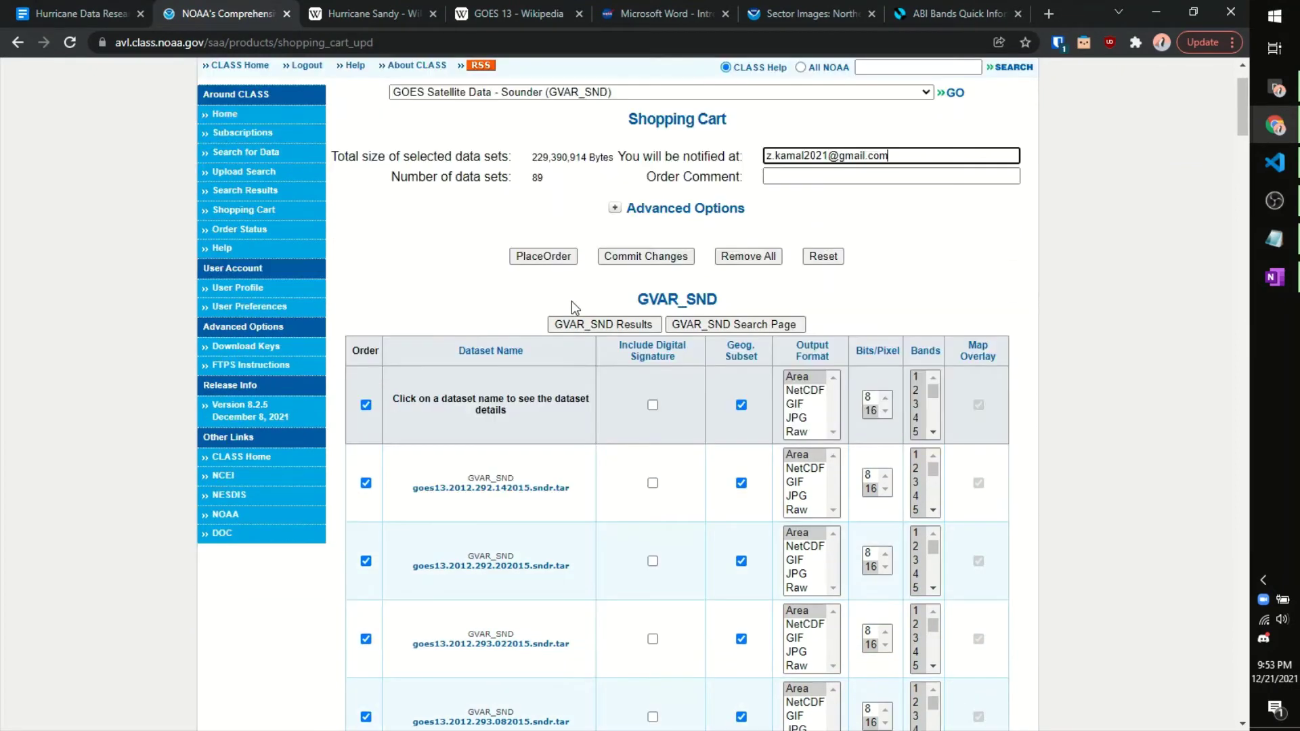
Step: Set the cart datasets to NetCDF output at 16 bits per pixel and choose bands
click(806, 391)
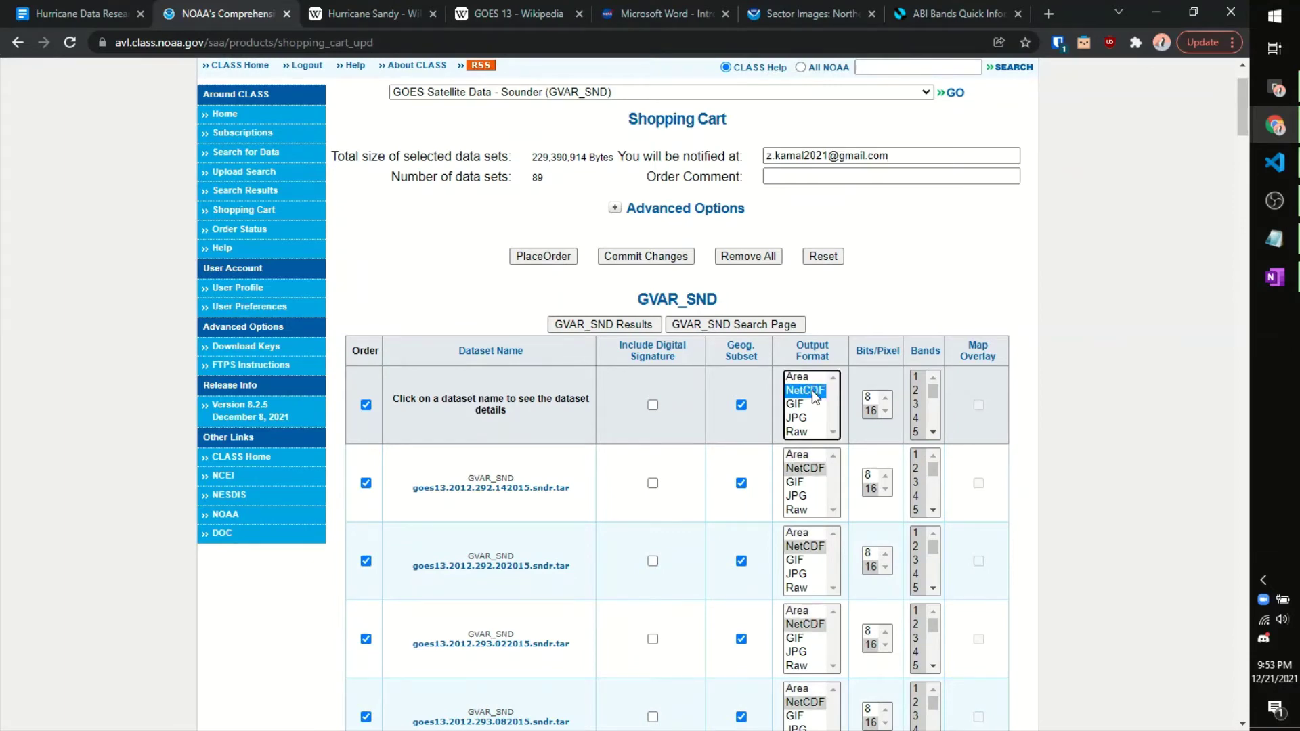
click(872, 410)
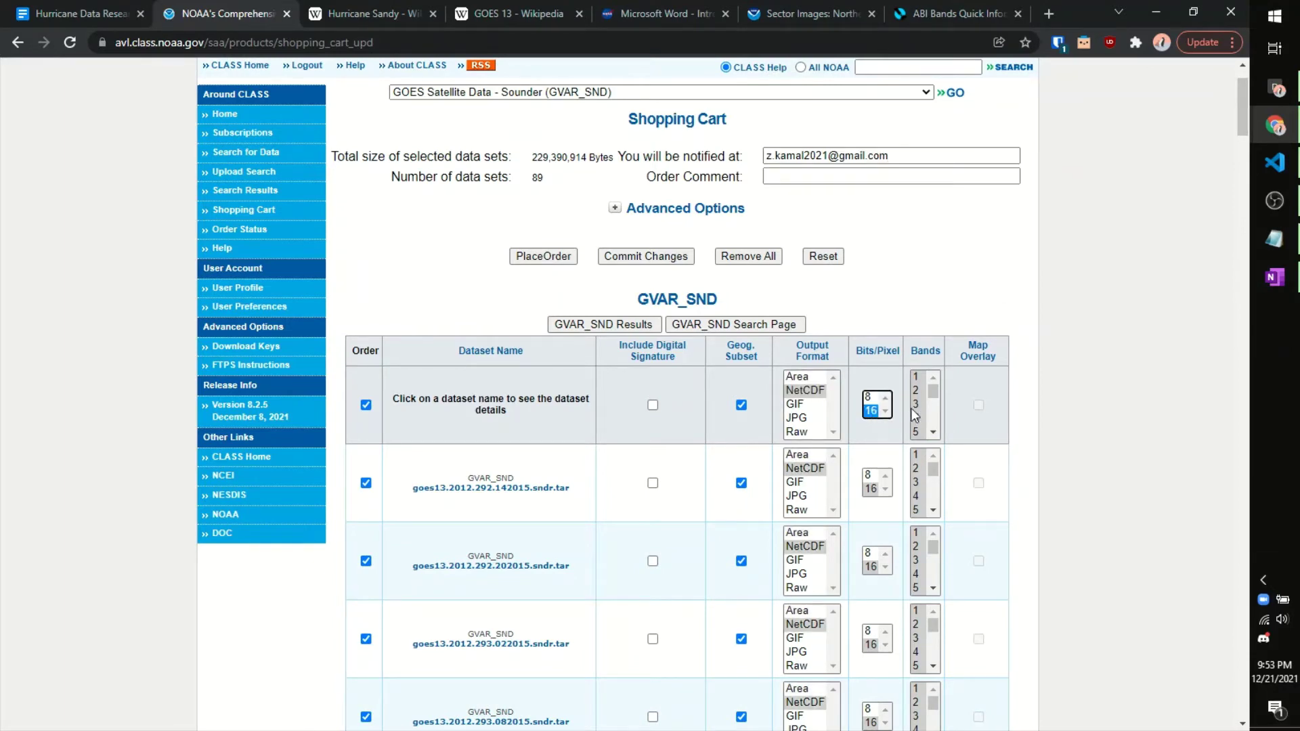
mouse_move(916, 415)
mouse_down()
mouse_move(936, 409)
mouse_move(937, 420)
mouse_up()
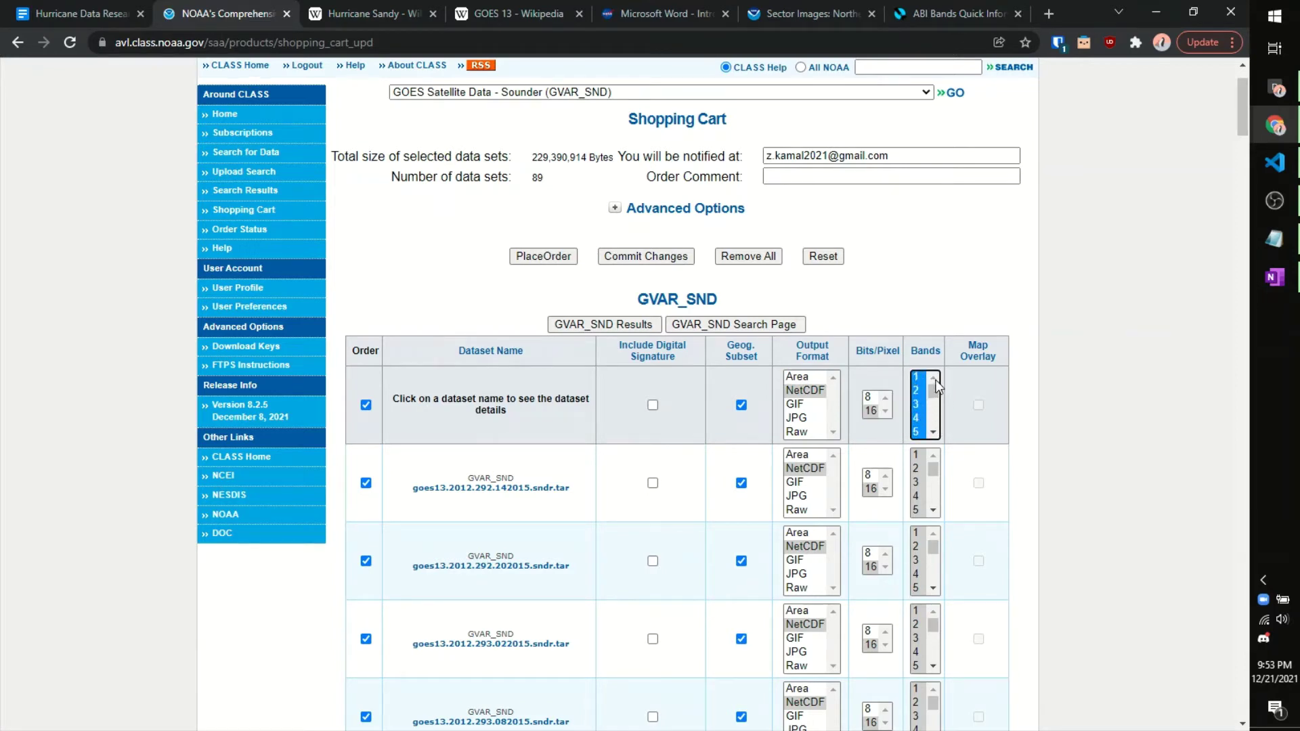
click(1020, 396)
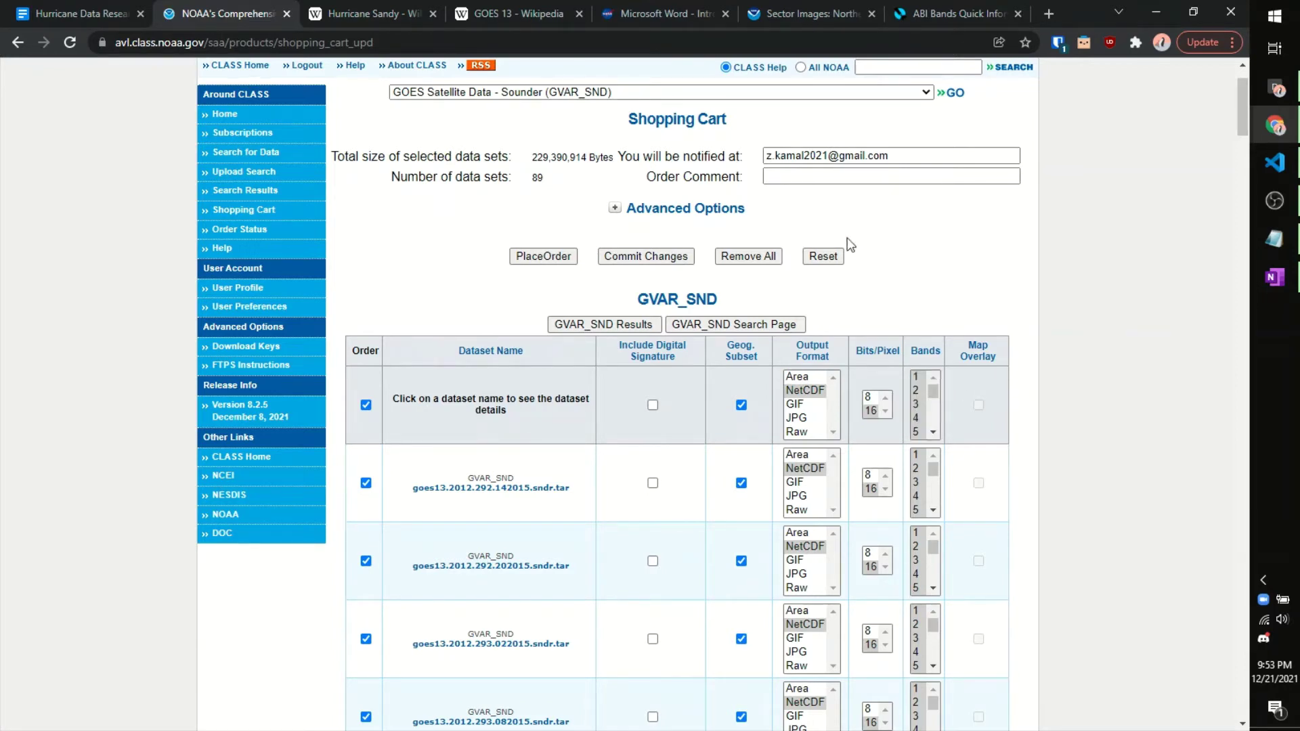
click(670, 14)
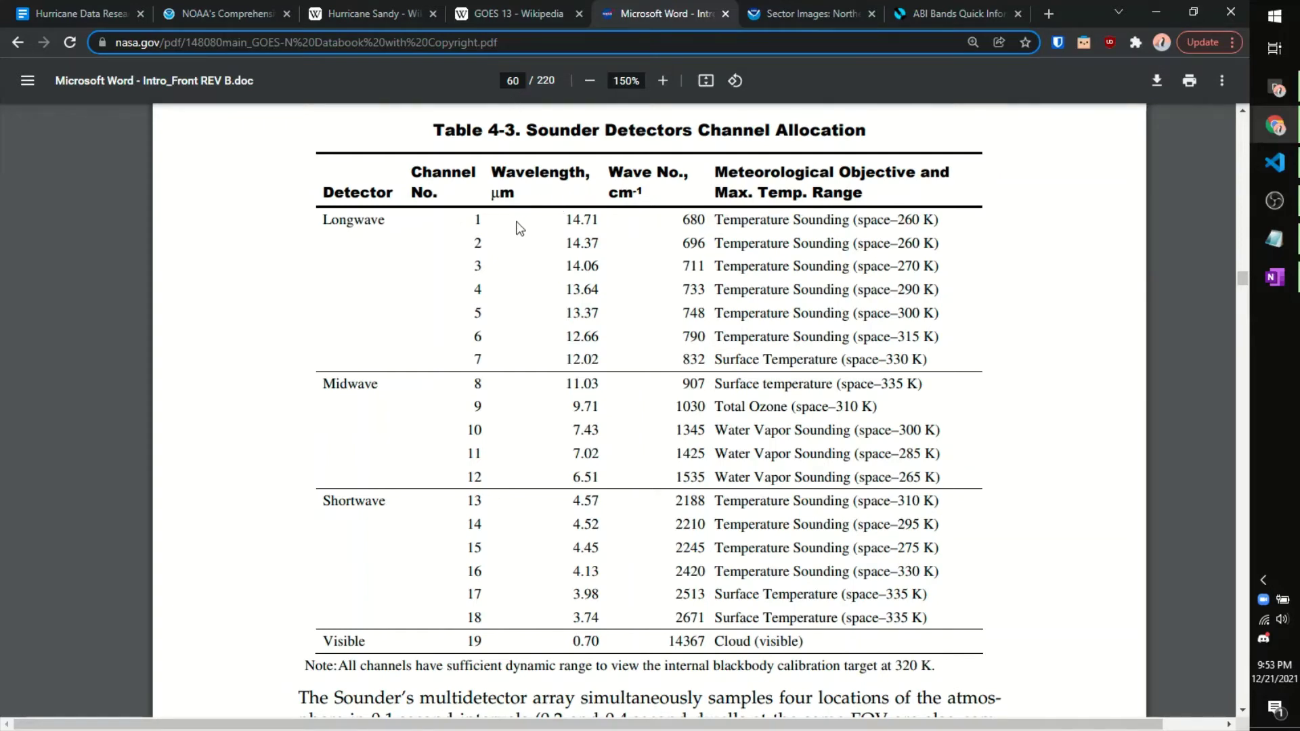
Step: Read the channel 1 and 6 wavelengths and channels 3-14 objectives in Table 4-3
double_click(583, 219)
click(586, 256)
double_click(582, 337)
click(573, 535)
drag(757, 266, 806, 515)
click(815, 402)
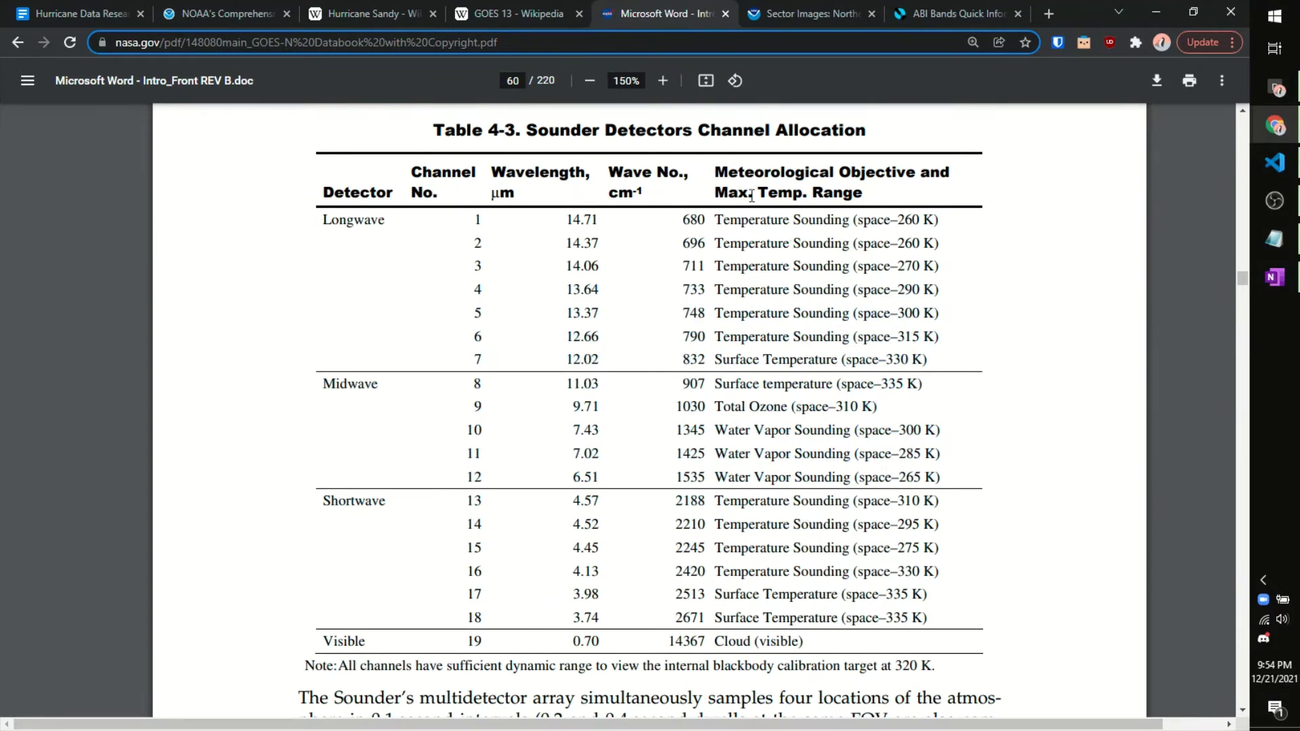
click(806, 8)
scroll(756, 318, up, 1)
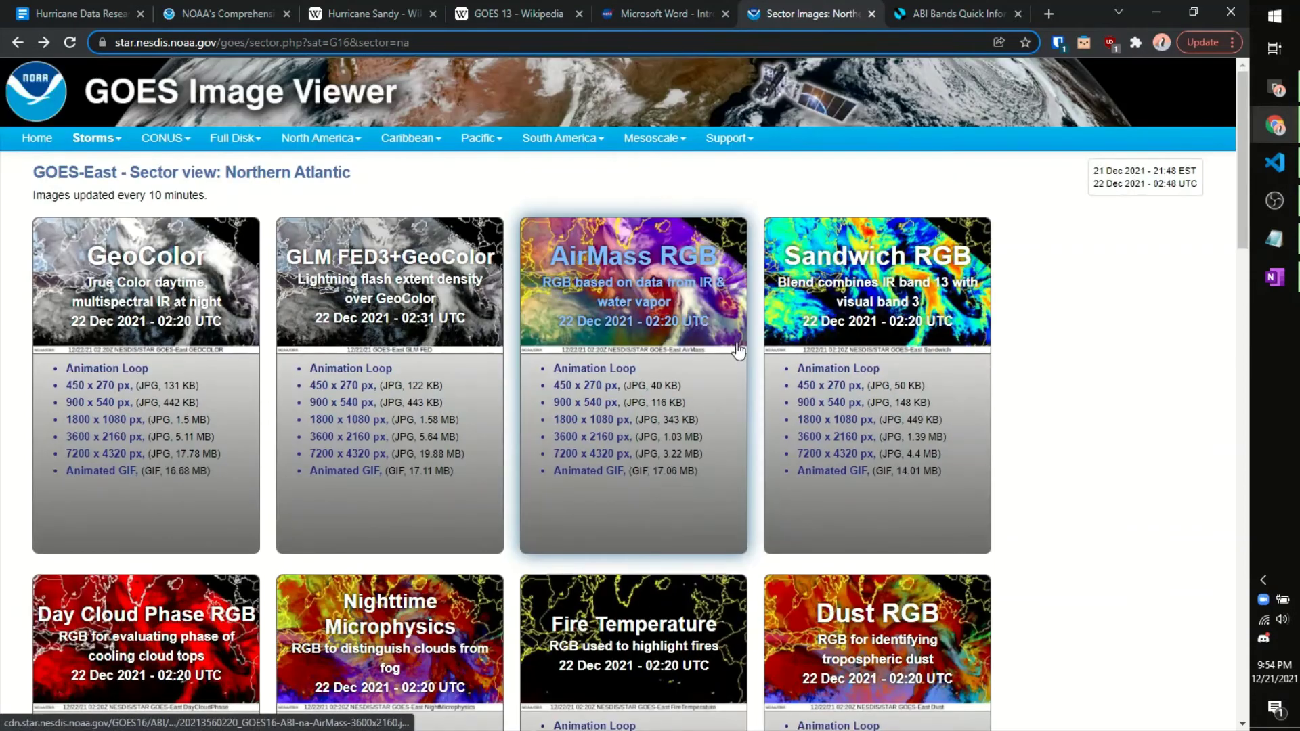
Step: Compare the sounder channel table with the GOES-East Northern Atlantic sector images page
scroll(756, 318, down, 1)
scroll(756, 318, down, 3)
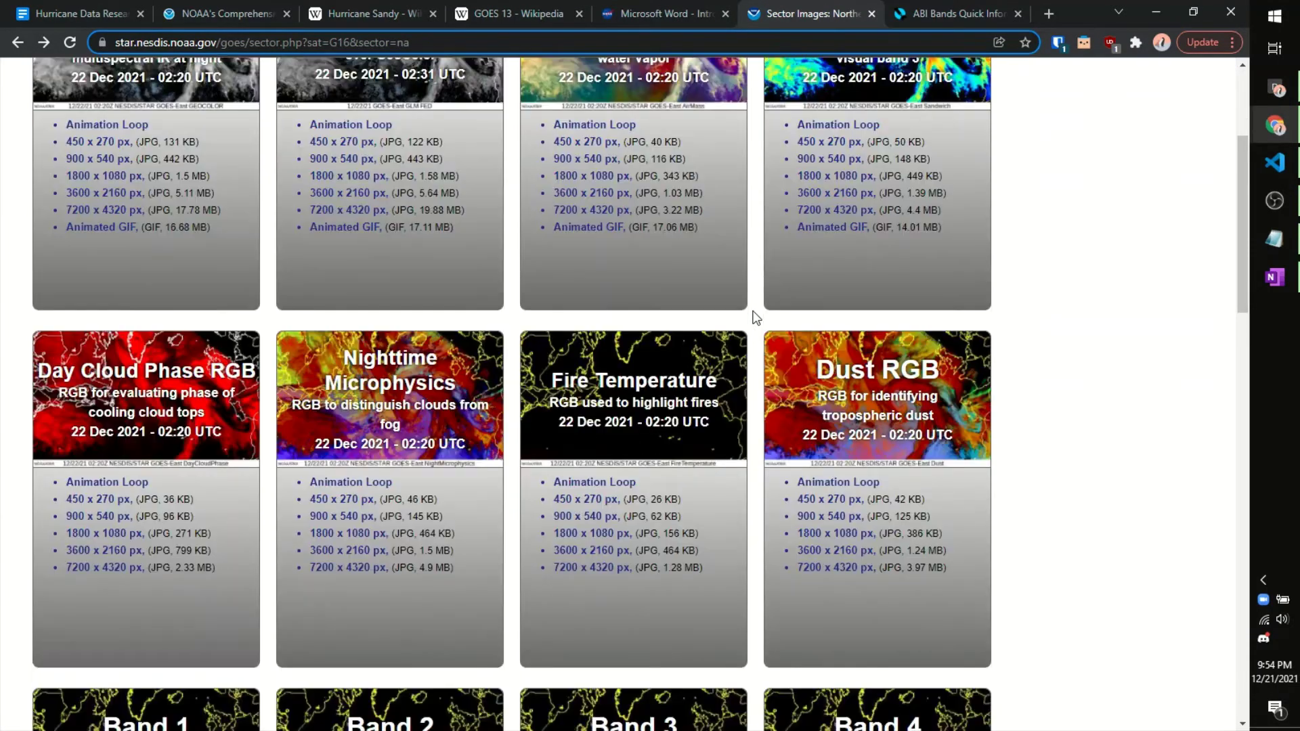
key(ctrl+shift+Tab)
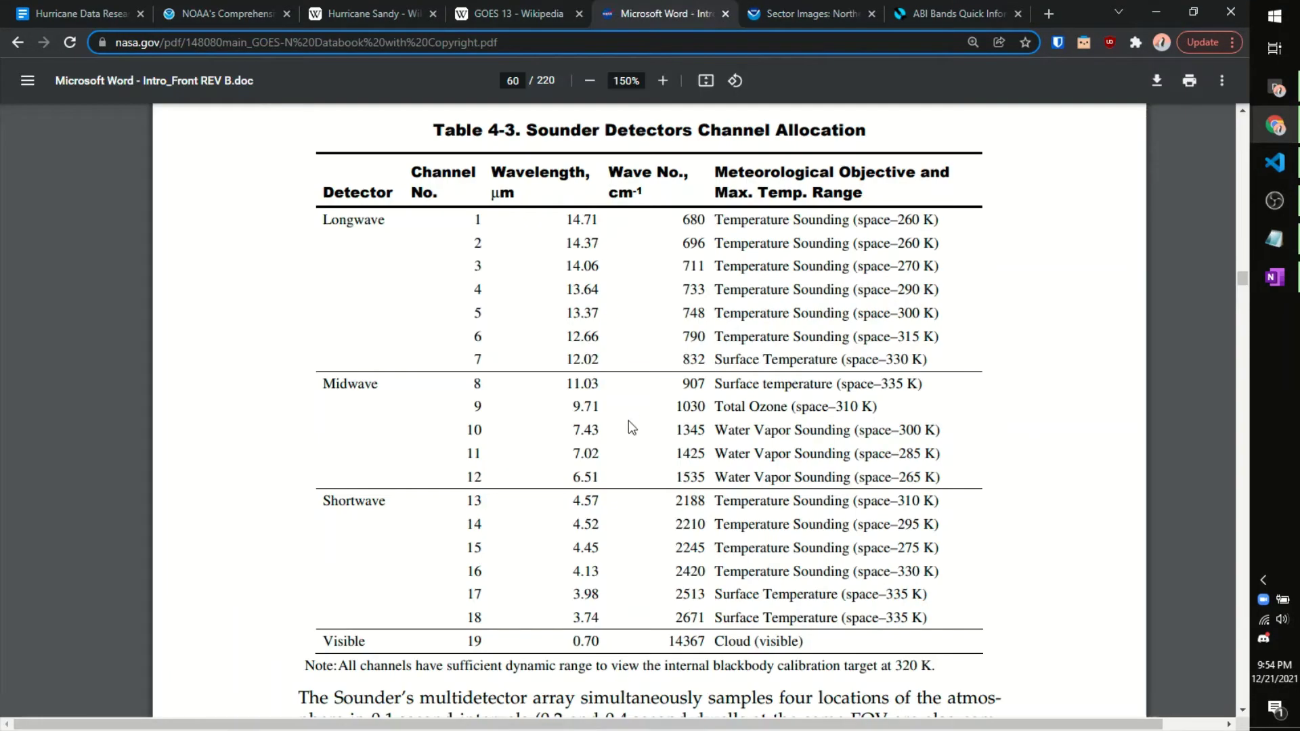
click(917, 6)
key(ctrl+shift+Tab)
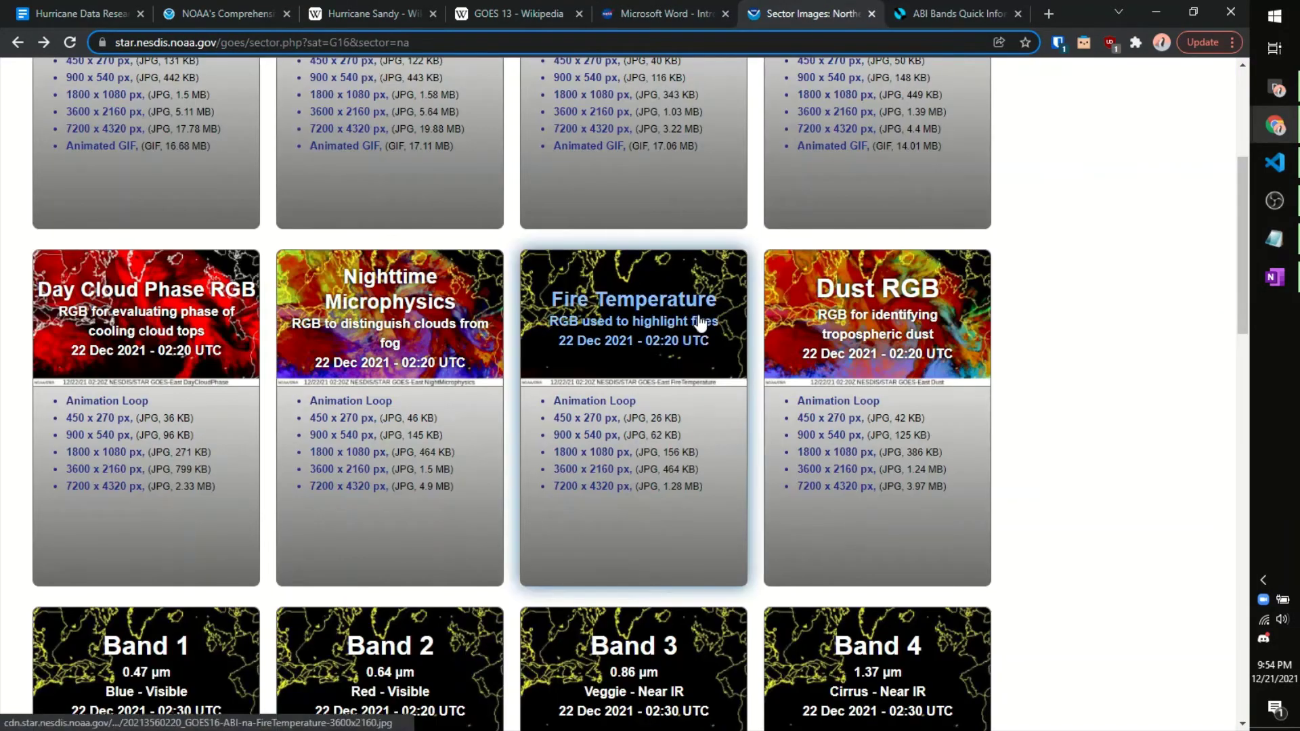
scroll(745, 329, down, 3)
scroll(201, 356, down, 1)
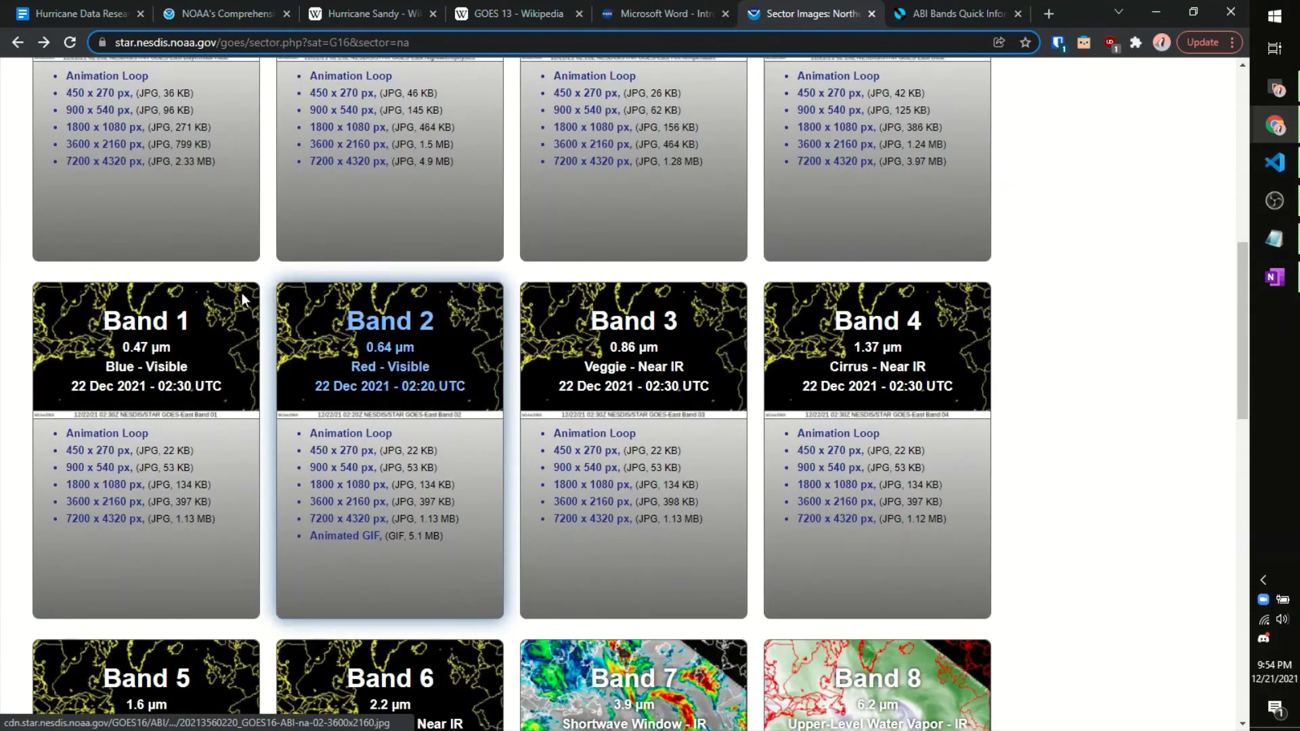
scroll(670, 345, down, 9)
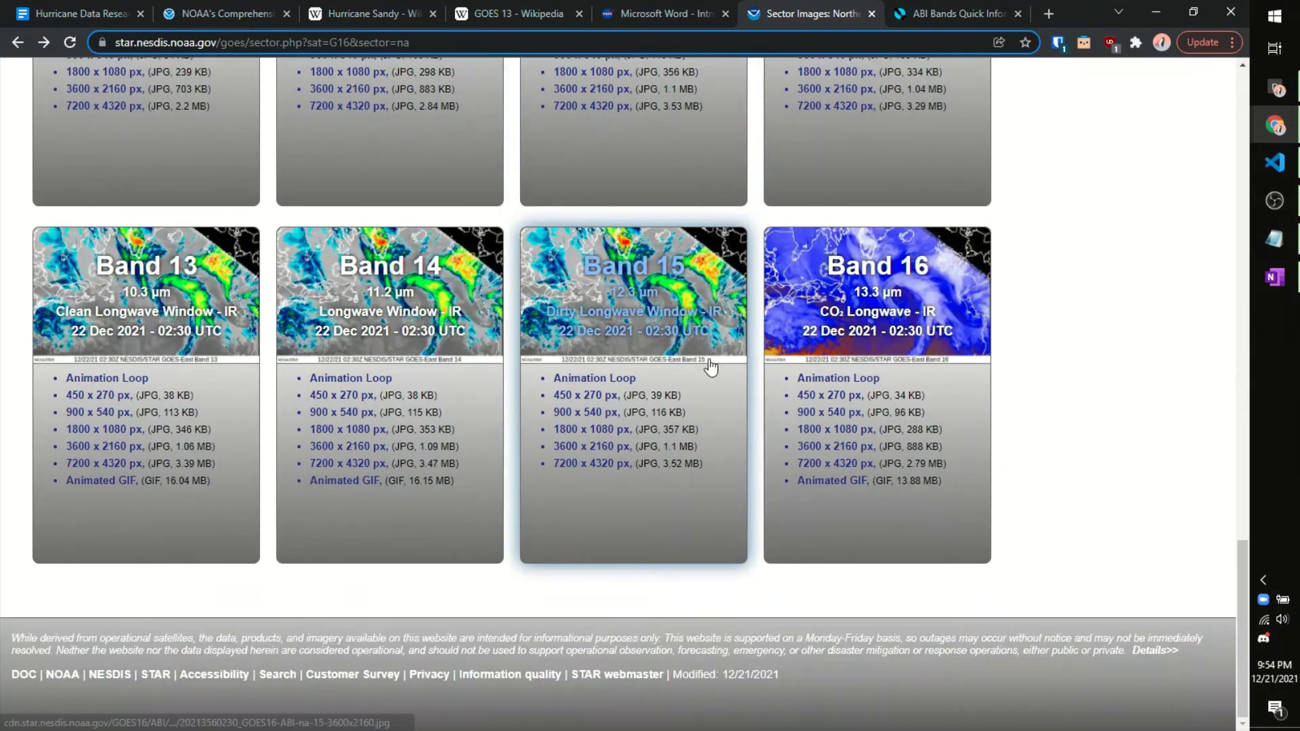
scroll(880, 318, up, 10)
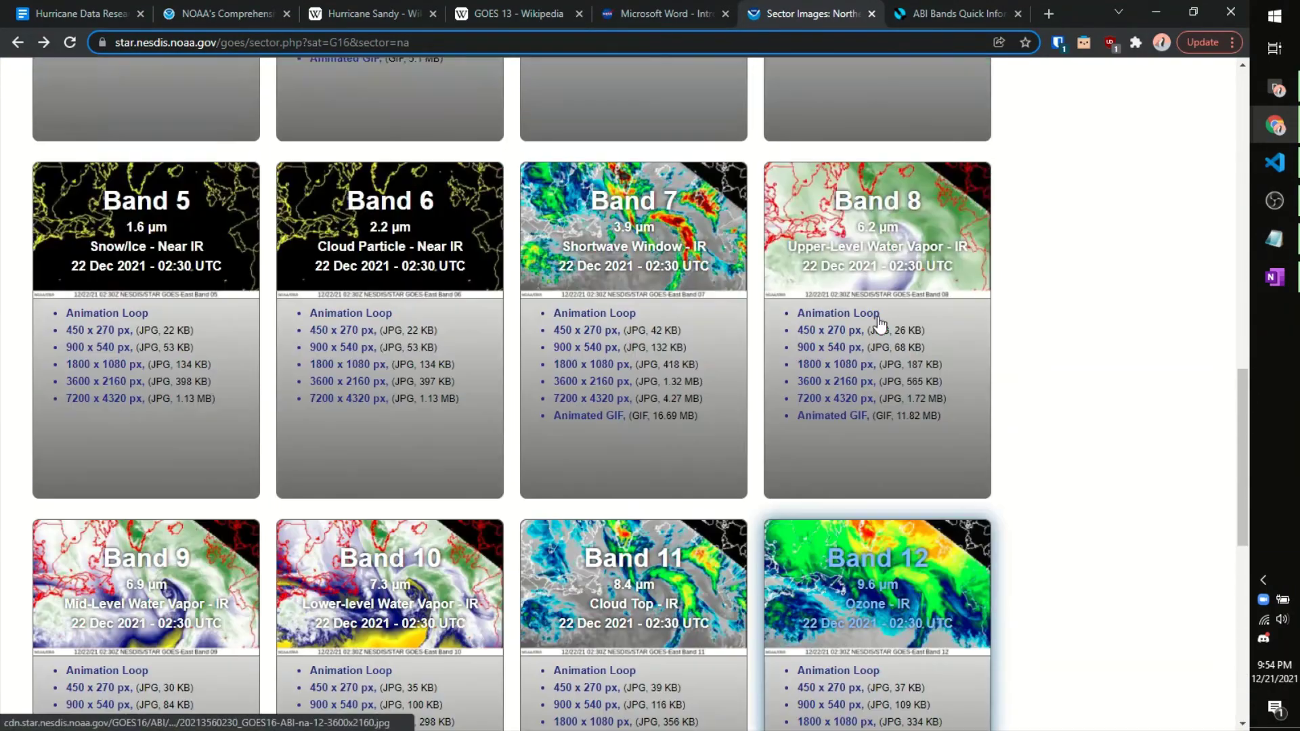
scroll(877, 318, up, 5)
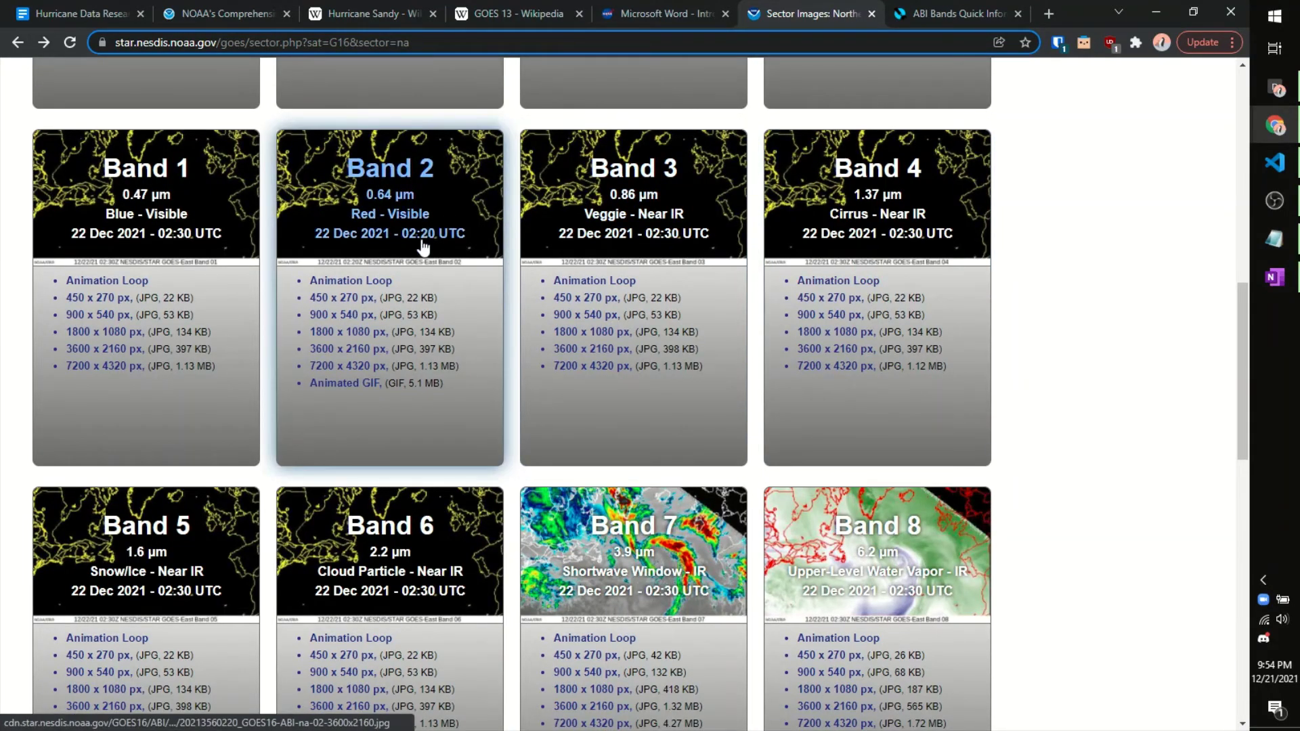
Step: Open the Band 2 animation loop and read its About Band 2 notes
click(368, 280)
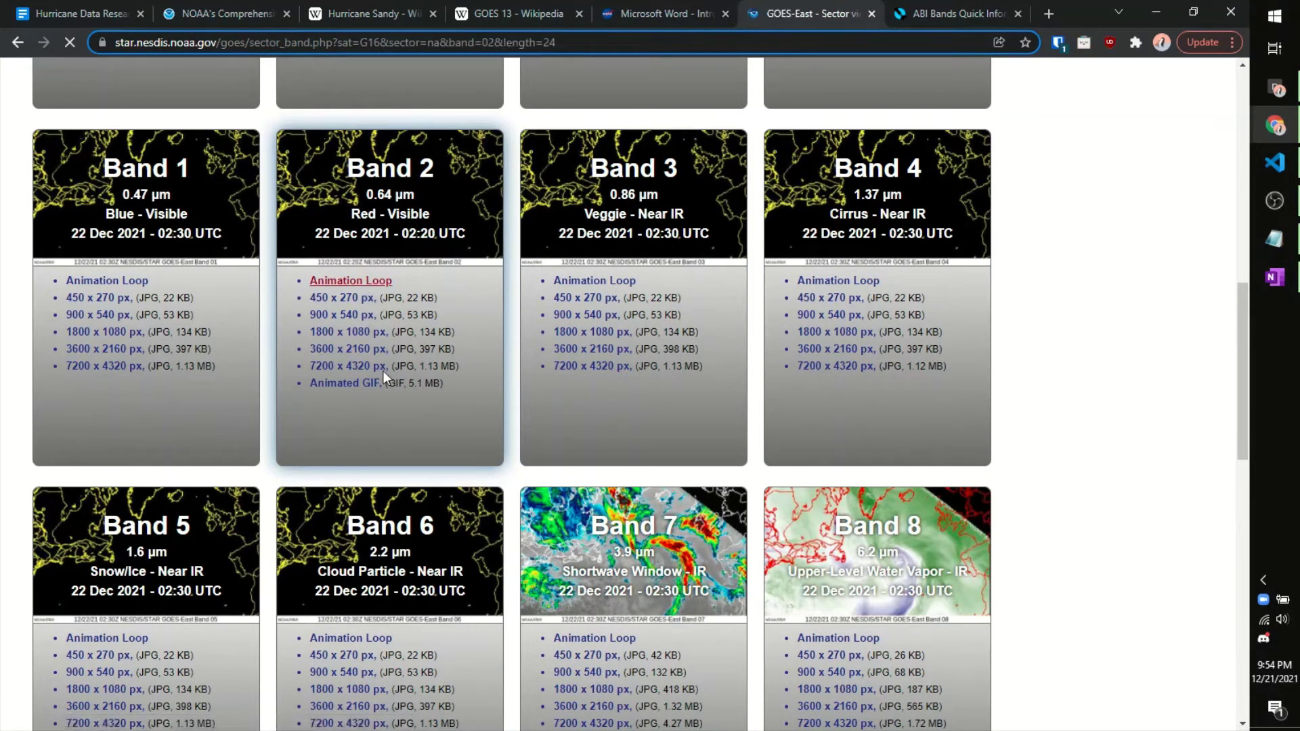
scroll(384, 467, down, 3)
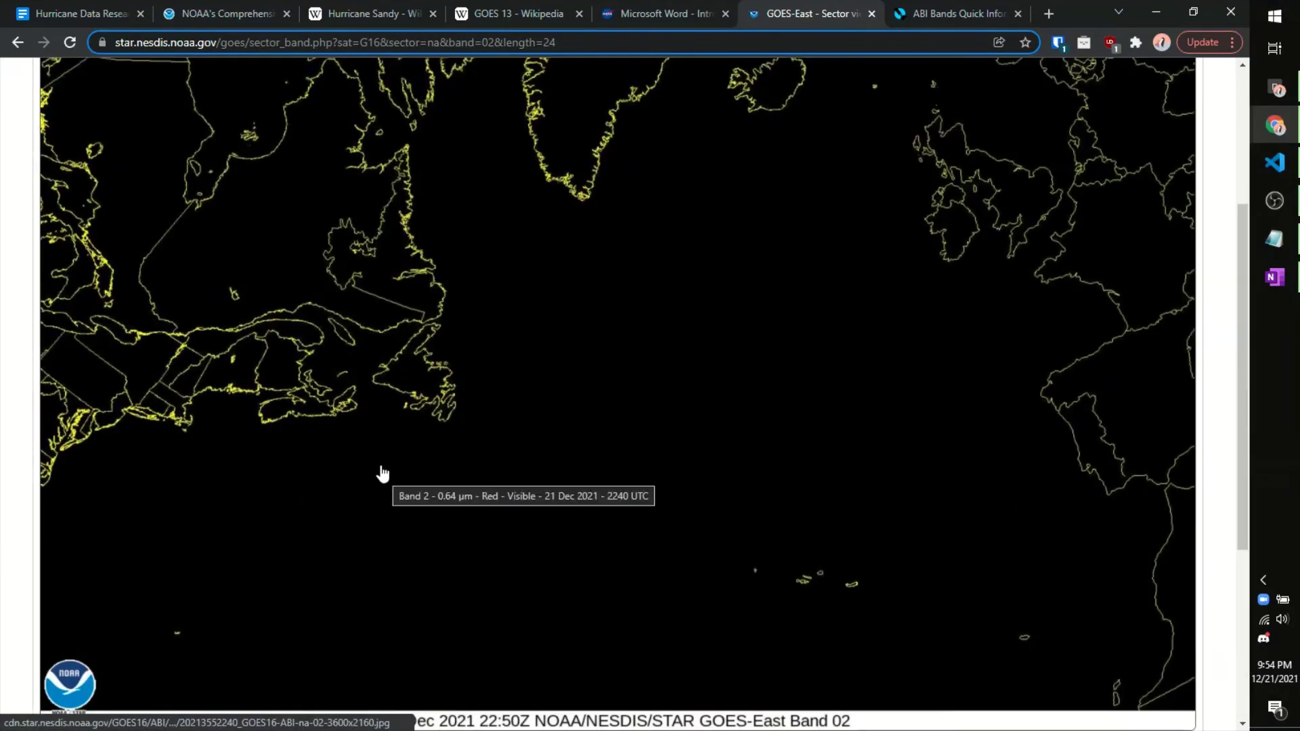
scroll(382, 473, down, 5)
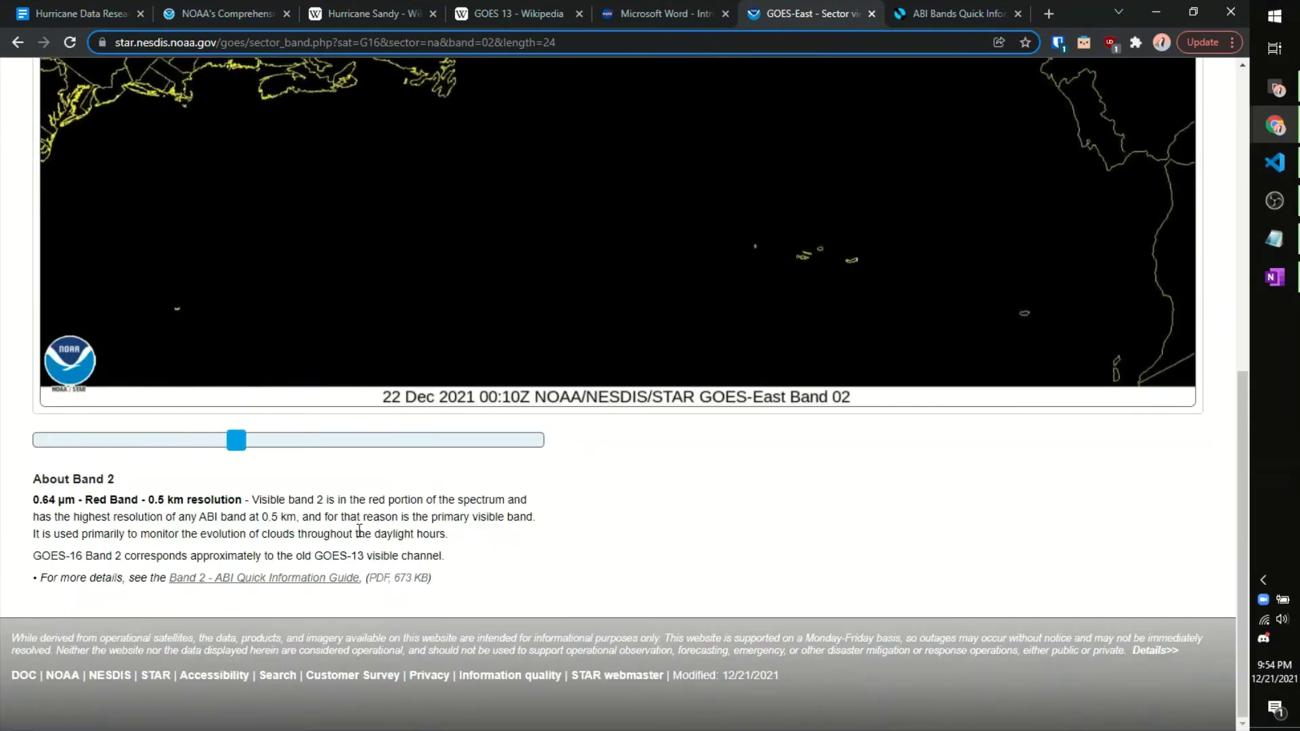
drag(371, 534, 302, 501)
click(301, 501)
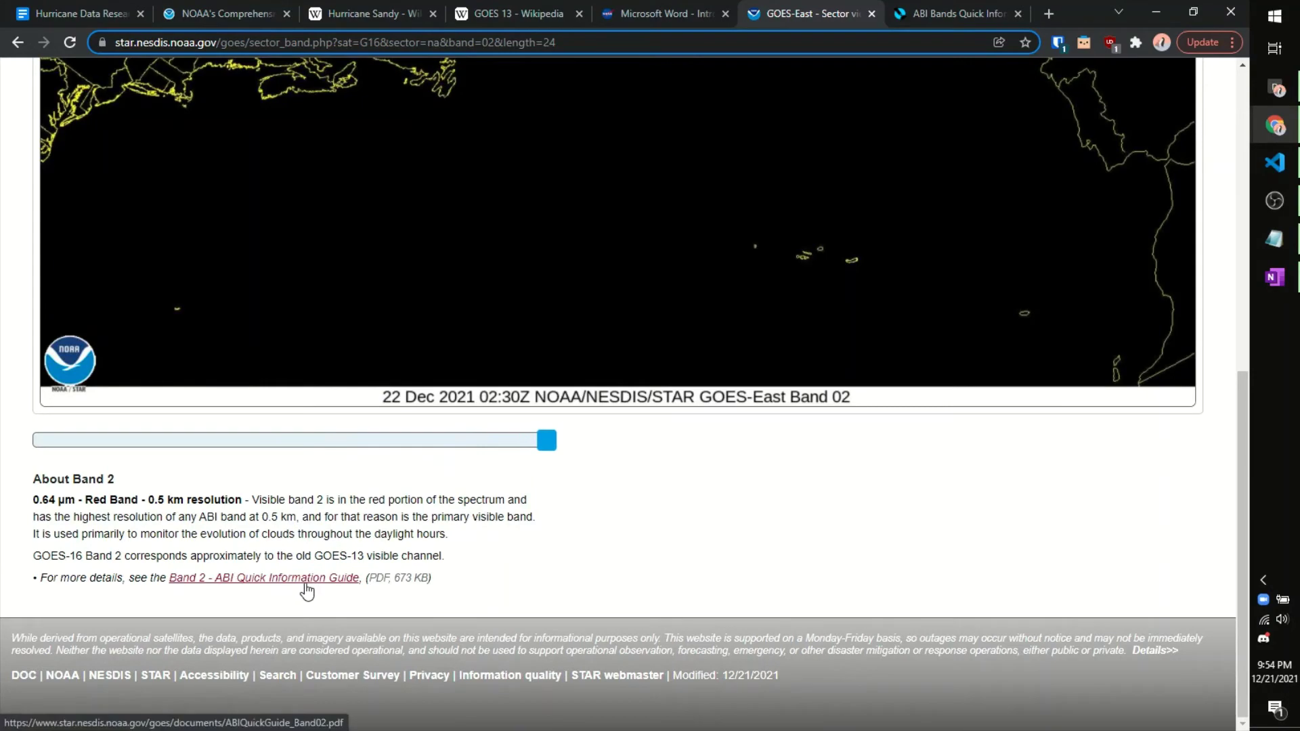
Step: Skim the ABI Band 2 Quick Guide PDF, then return to the NOAA CLASS cart
click(929, 8)
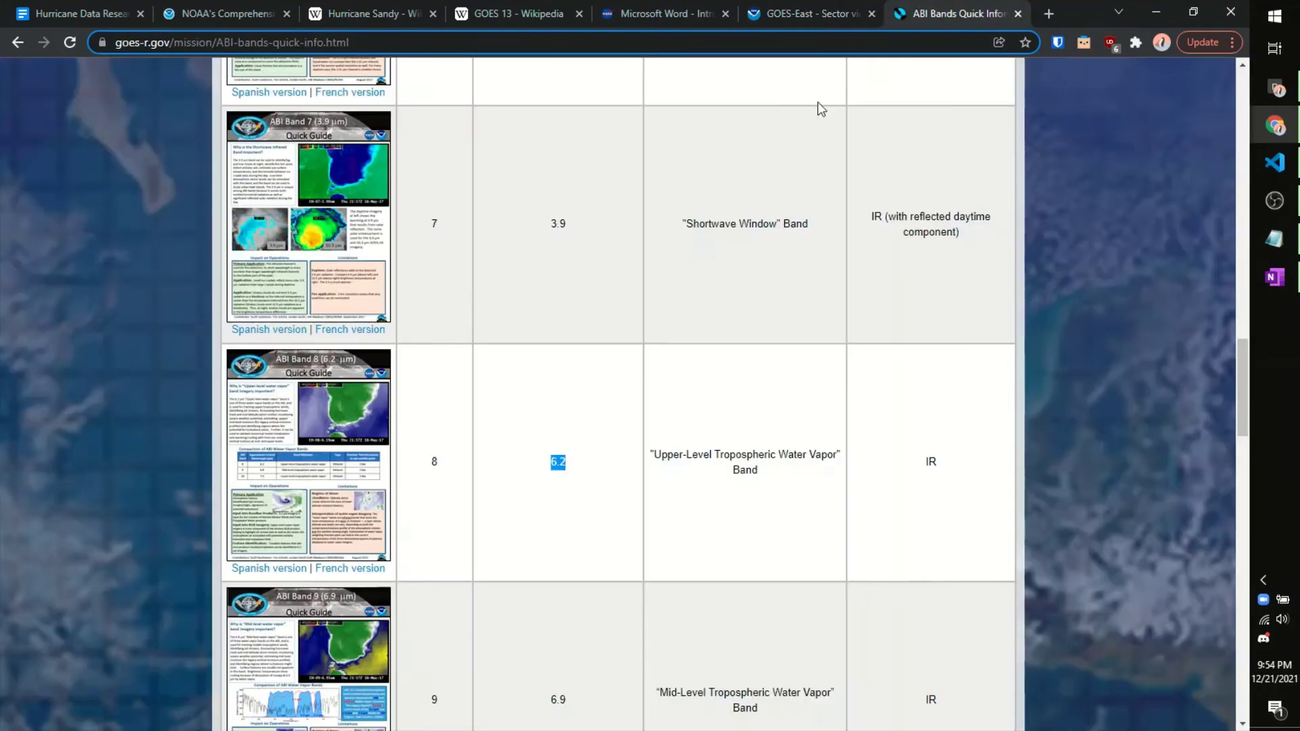
scroll(704, 264, up, 7)
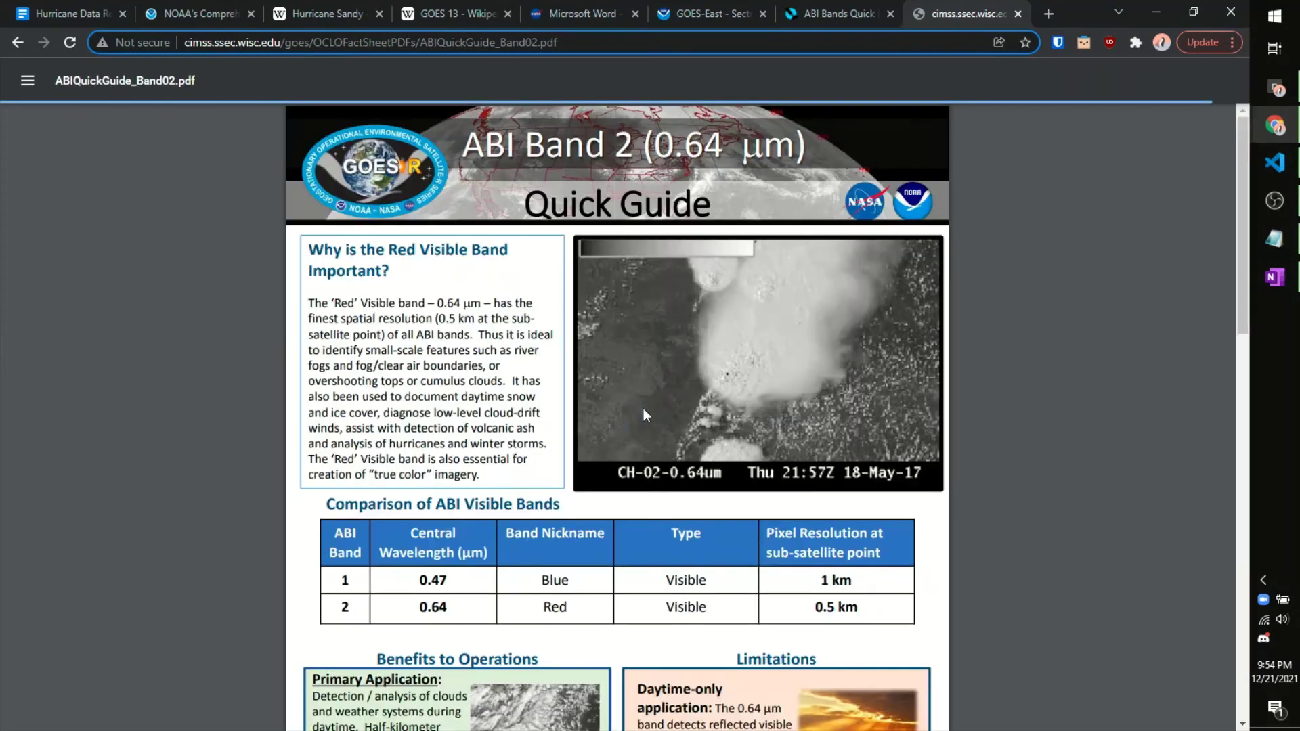
scroll(640, 408, down, 18)
scroll(697, 408, up, 15)
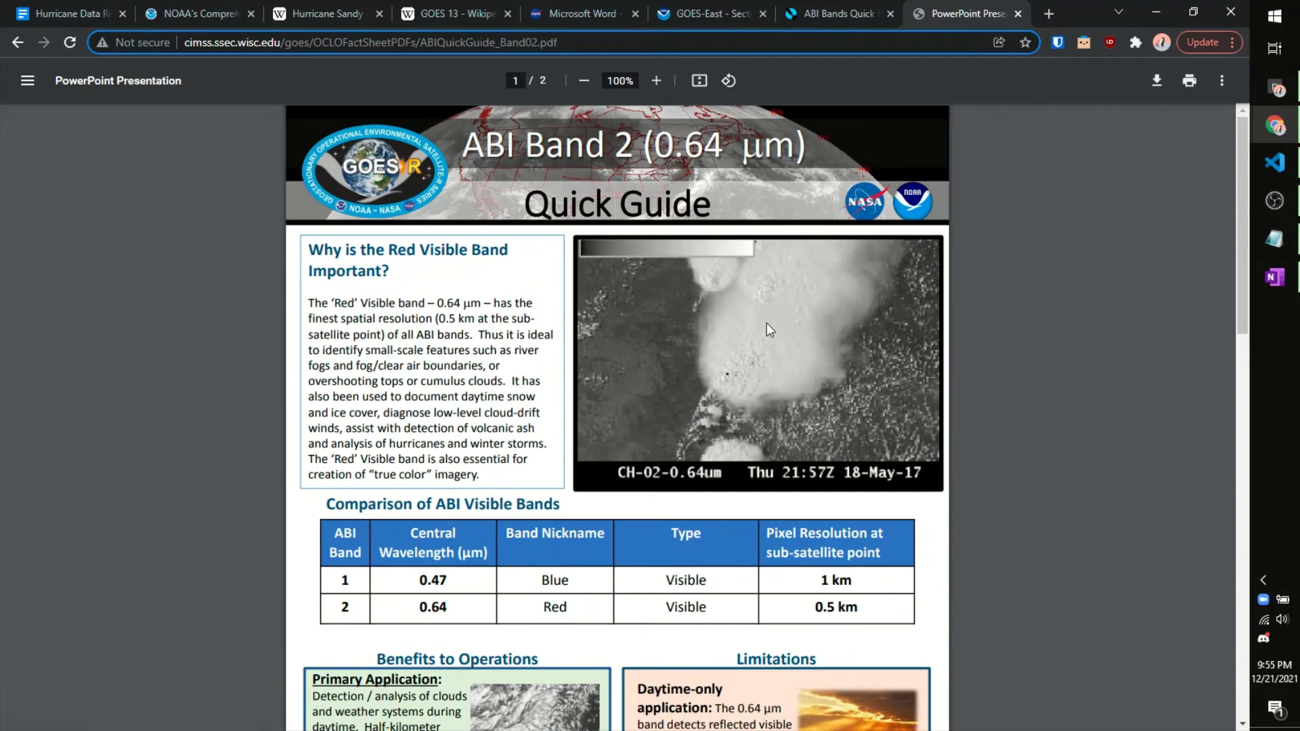
scroll(893, 392, down, 5)
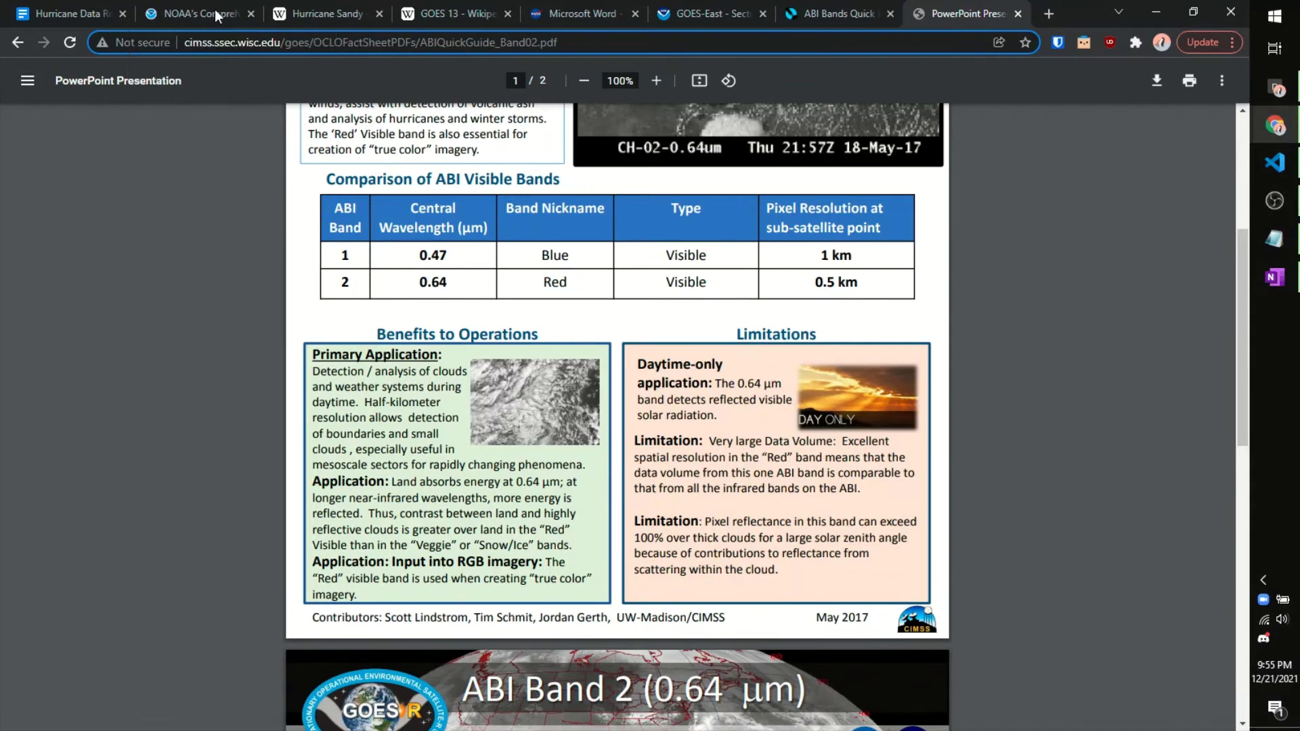
click(190, 15)
Step: Confirm channel 19 is the Cloud (visible) band in the sounder allocation table
click(916, 391)
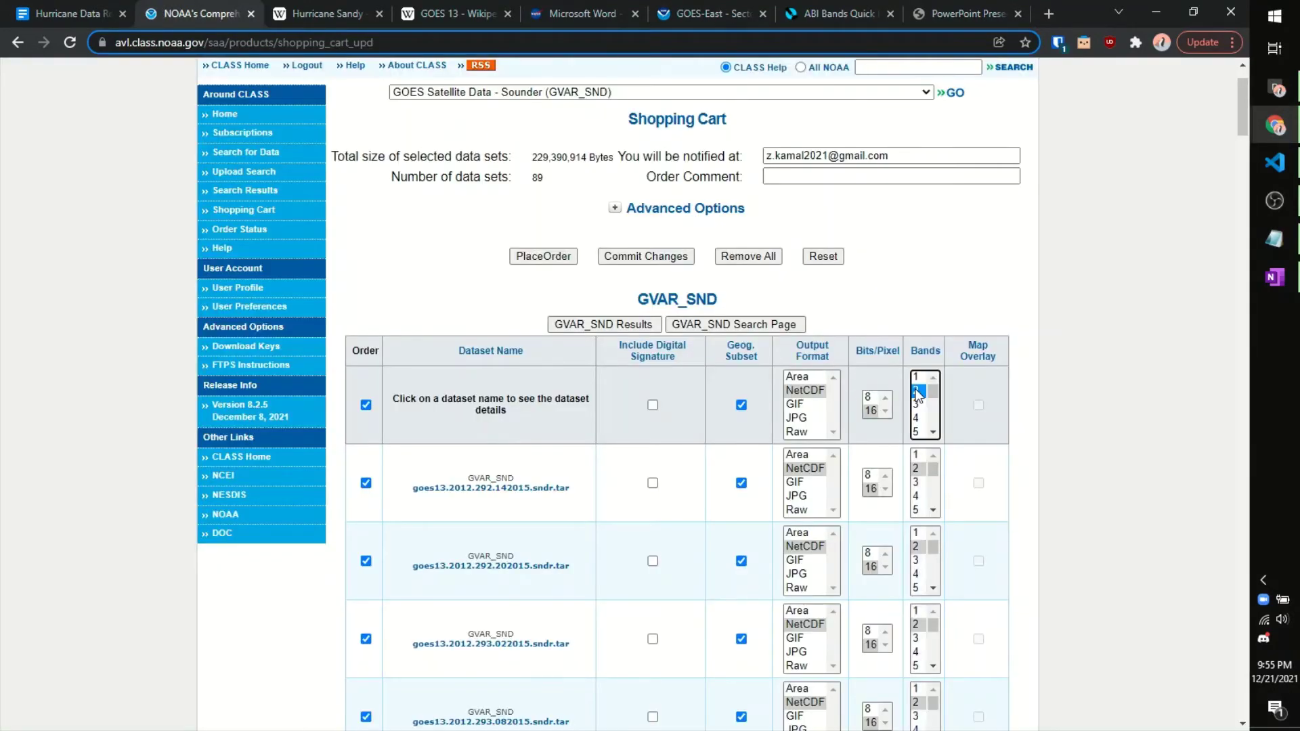
click(587, 2)
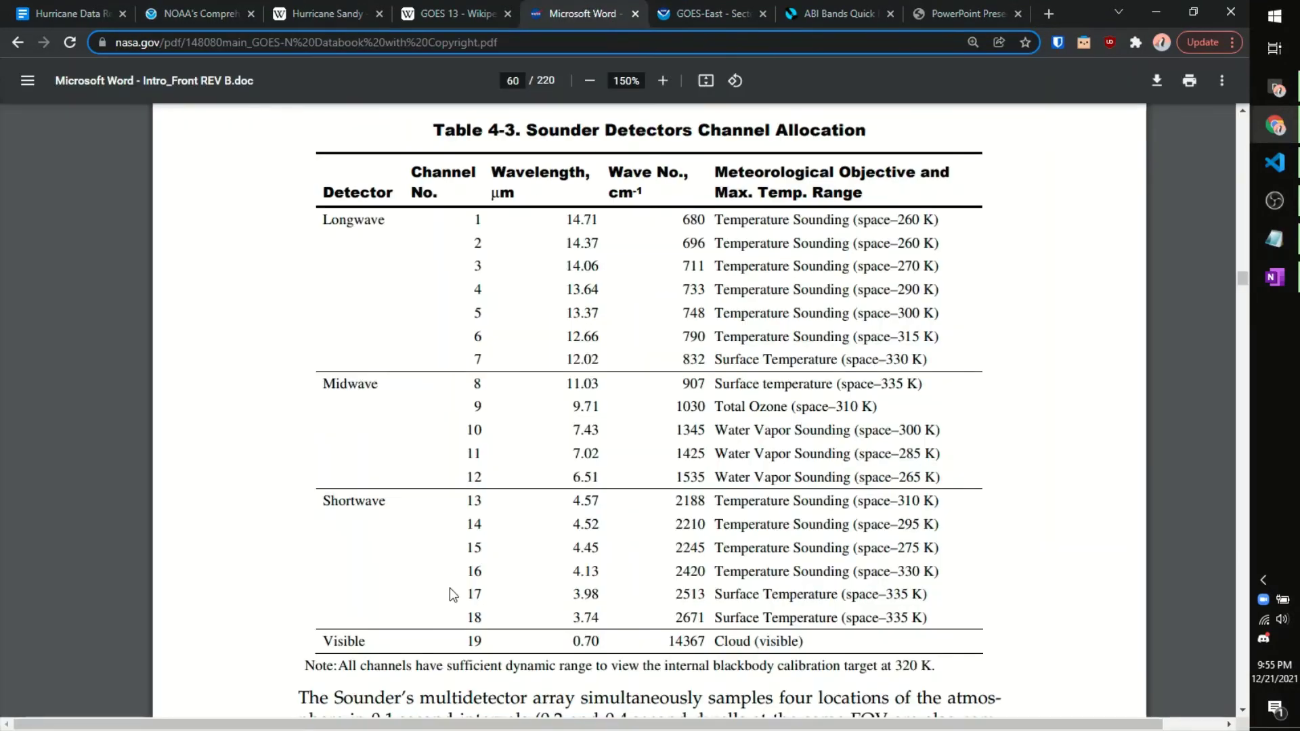
drag(471, 641, 780, 634)
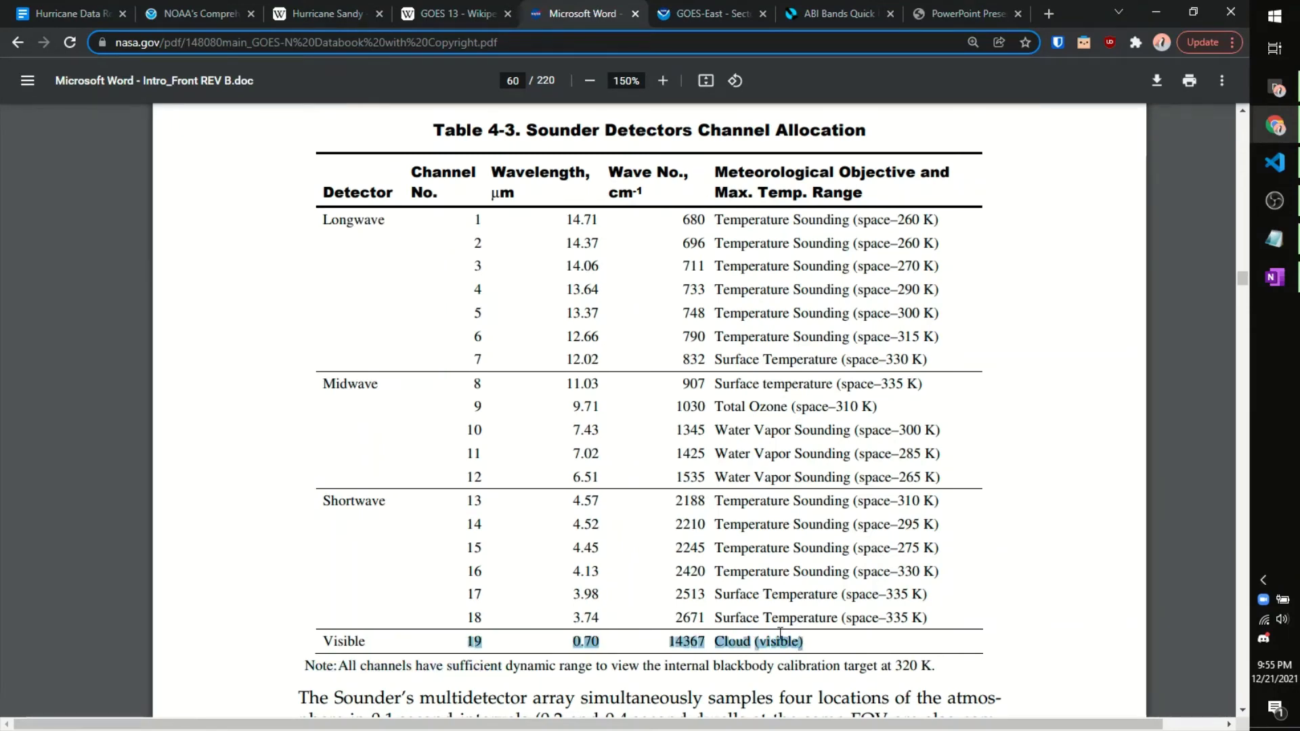
click(747, 639)
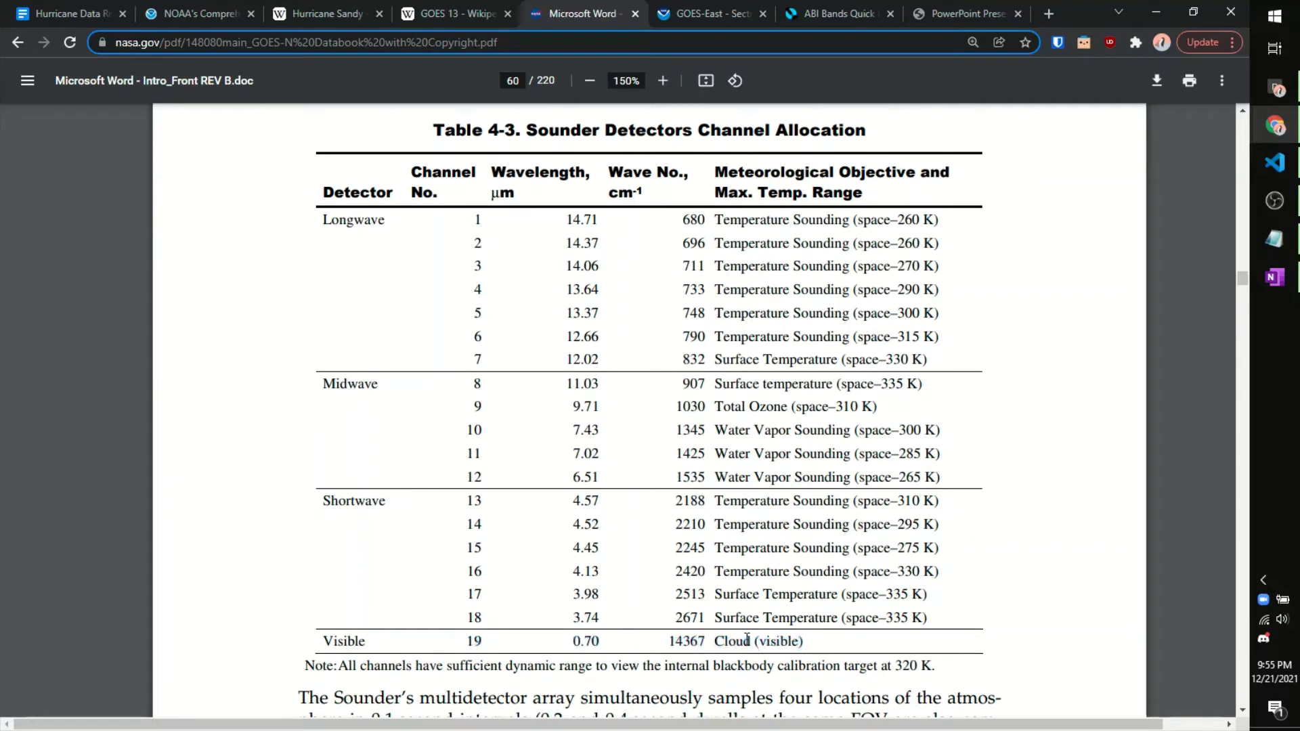
click(184, 13)
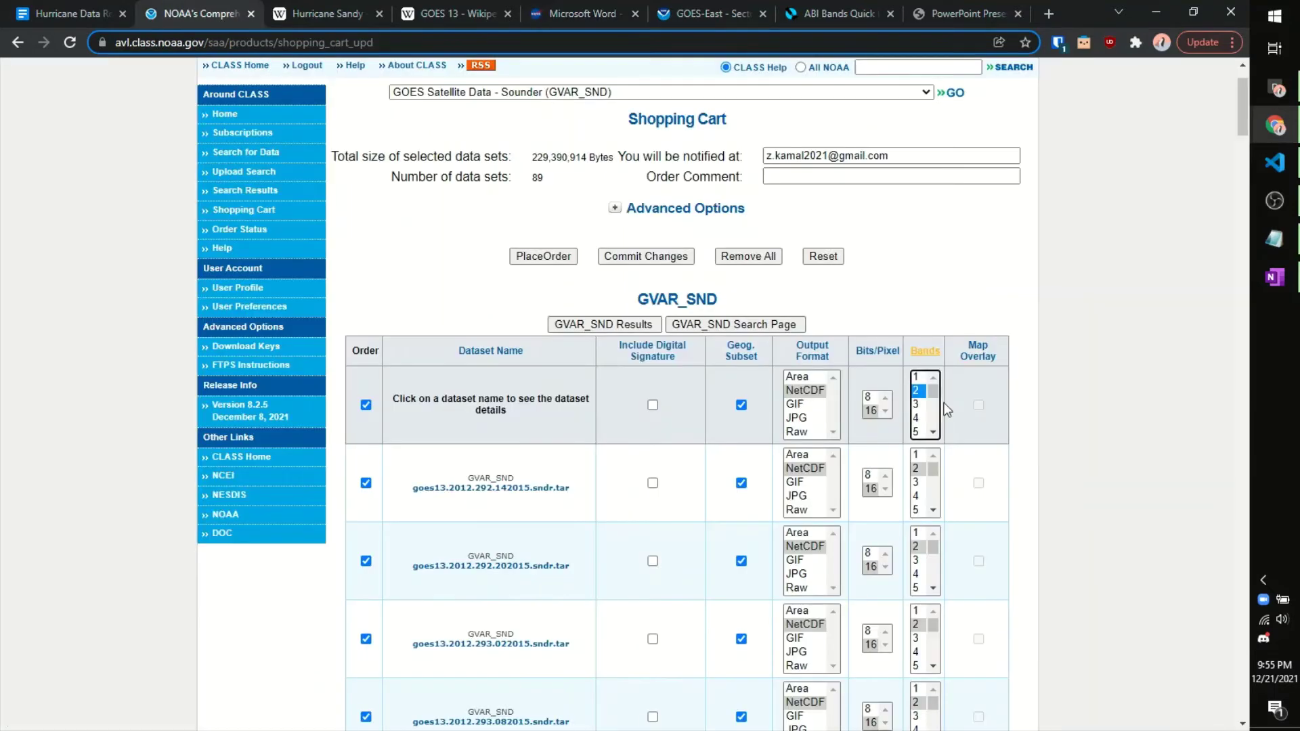
Step: Request band 19 as 16-bit NetCDF for all cart datasets and place the order
scroll(924, 399, down, 5)
click(922, 432)
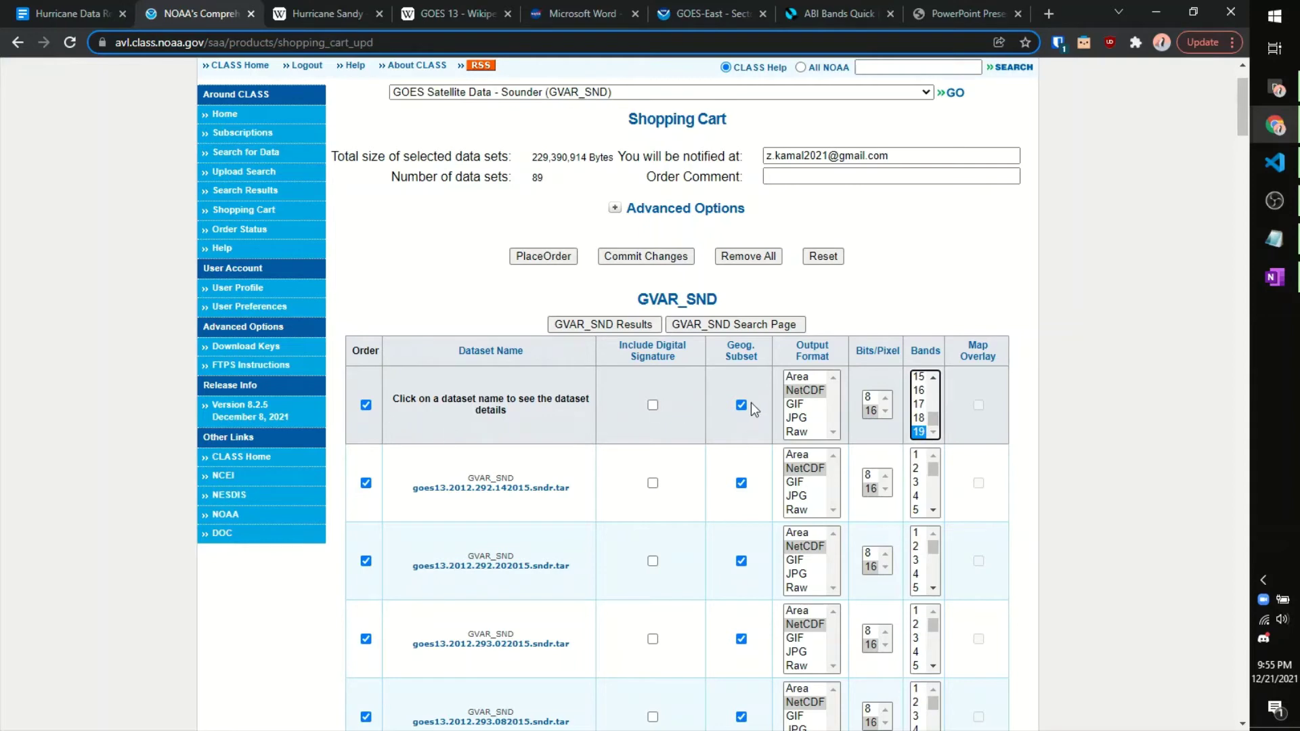
click(806, 390)
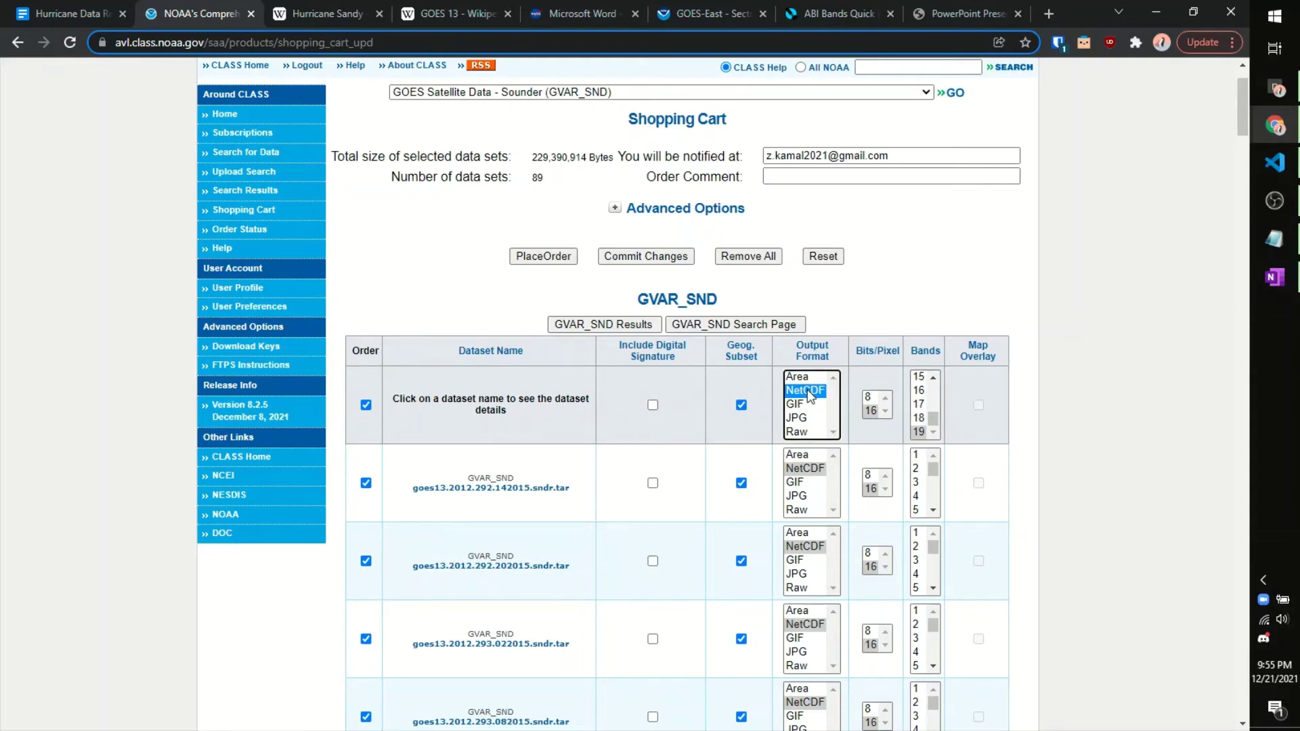
click(872, 414)
click(919, 432)
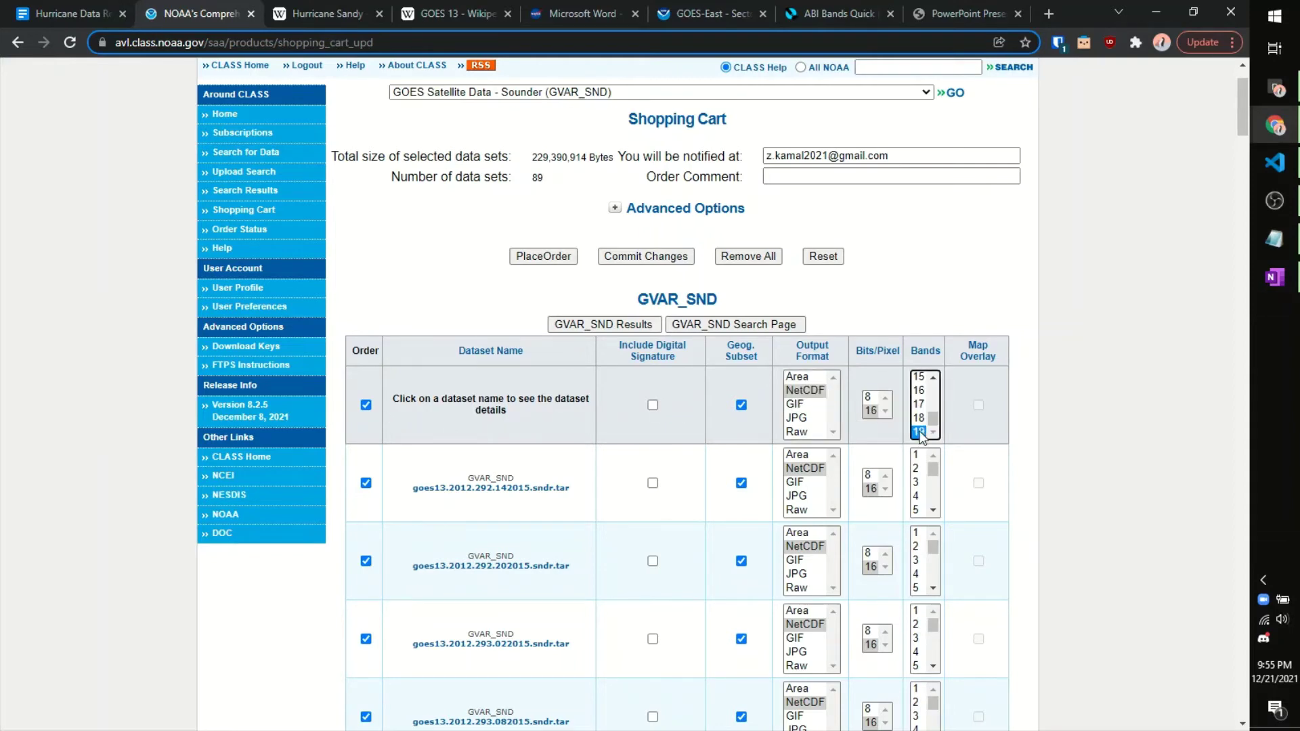
scroll(957, 432, down, 7)
scroll(934, 406, down, 3)
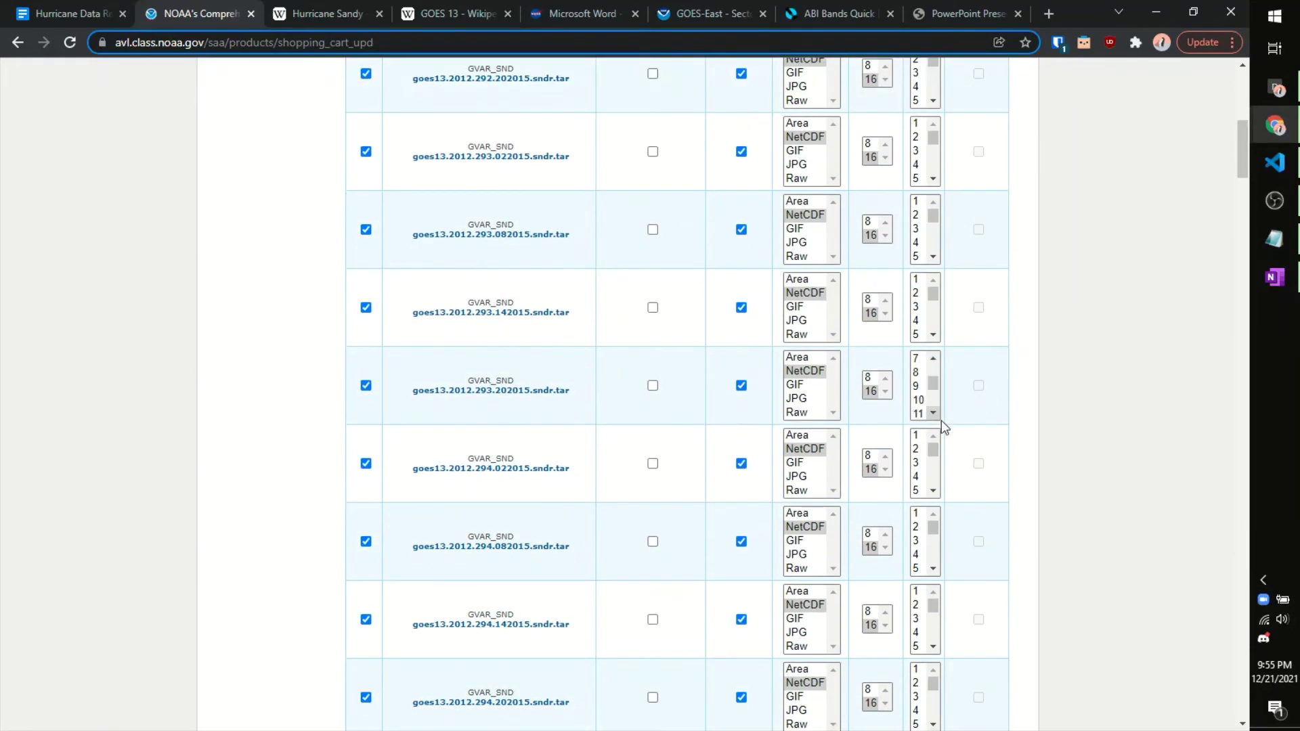
click(924, 412)
scroll(918, 474, down, 2)
scroll(1067, 486, up, 7)
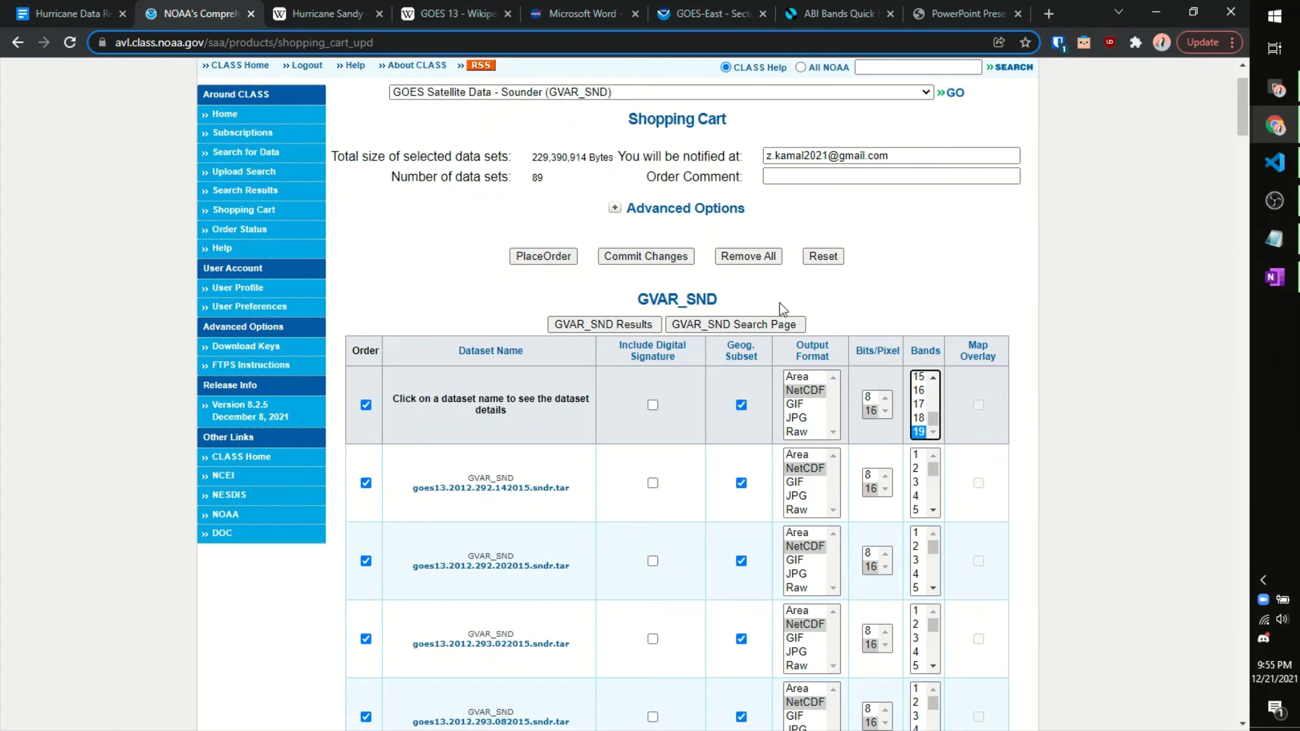
click(561, 262)
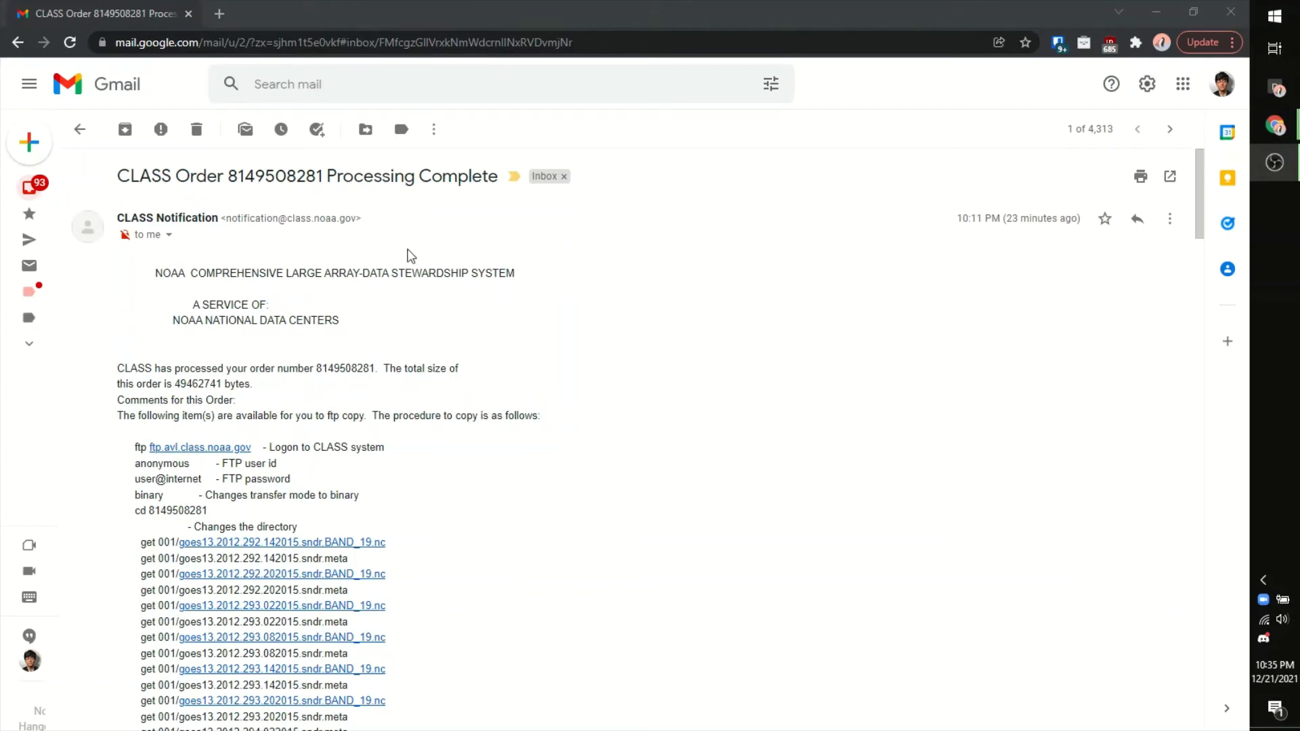
Step: Read the CLASS order-complete email and select its order number
scroll(420, 273, down, 1)
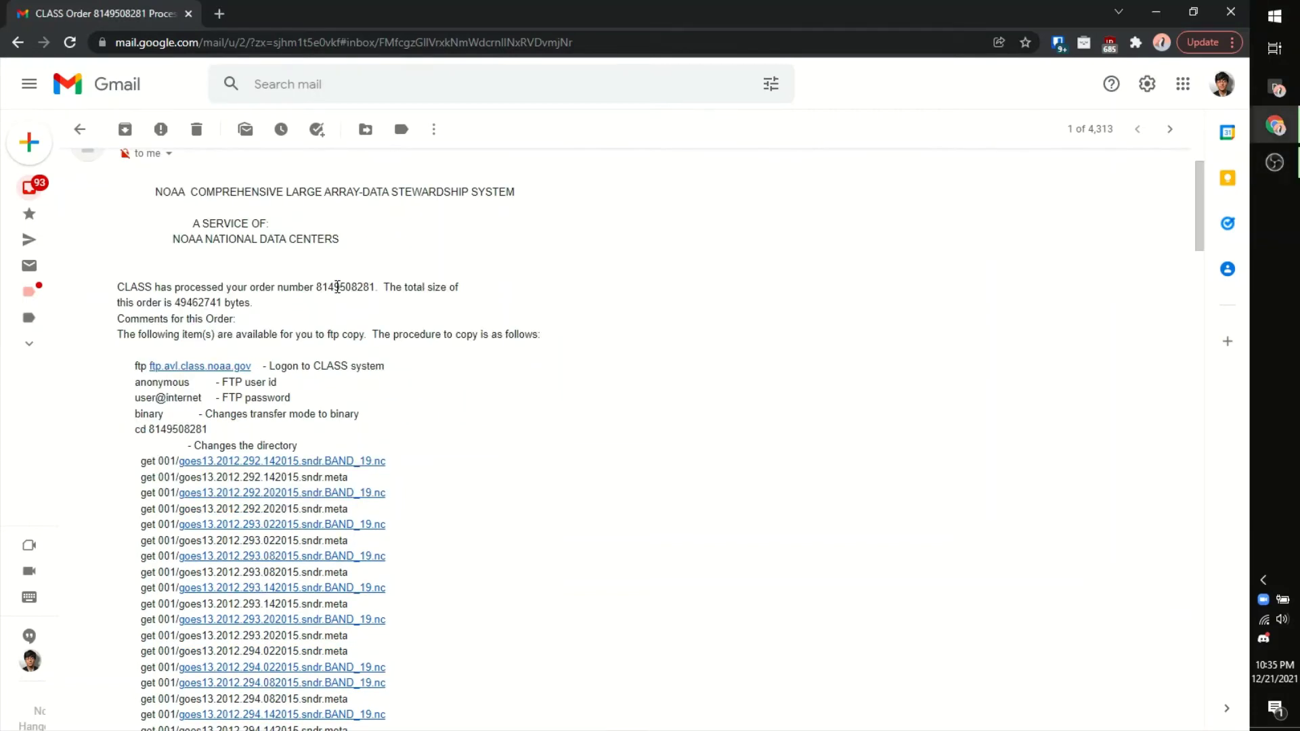
double_click(343, 286)
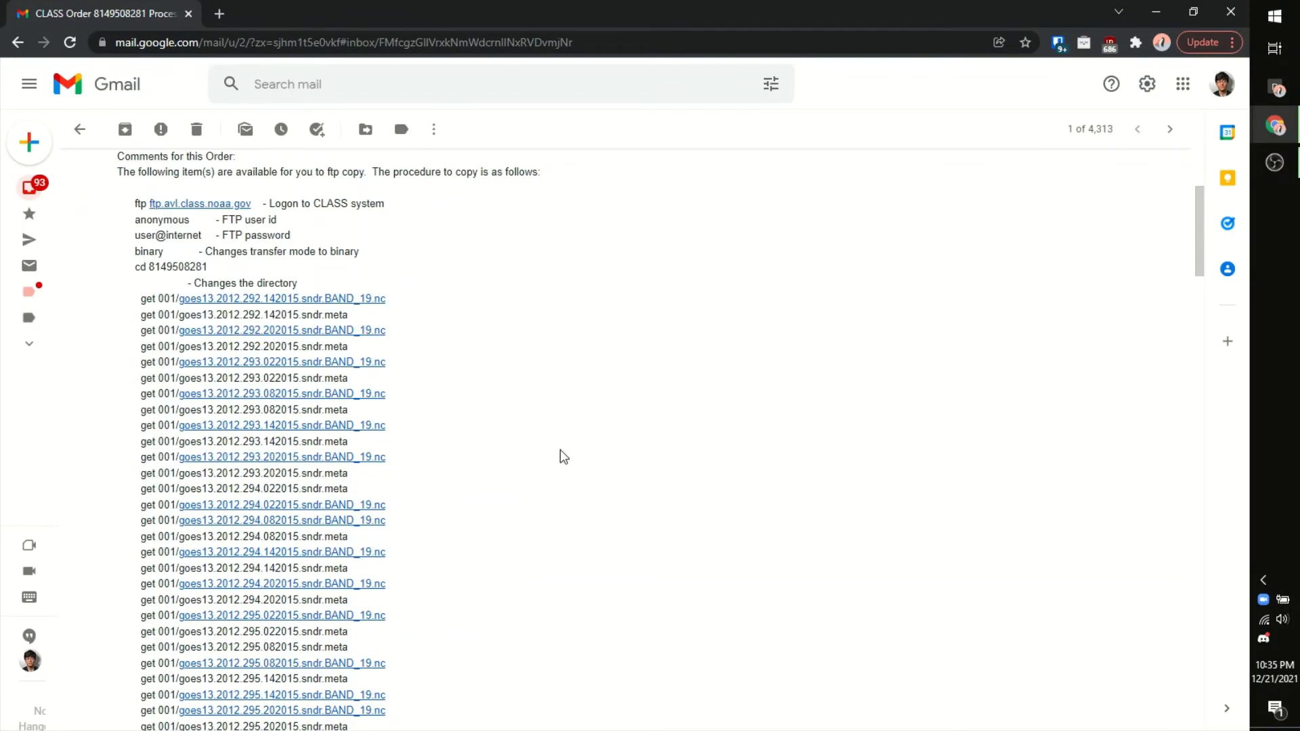
scroll(631, 429, down, 10)
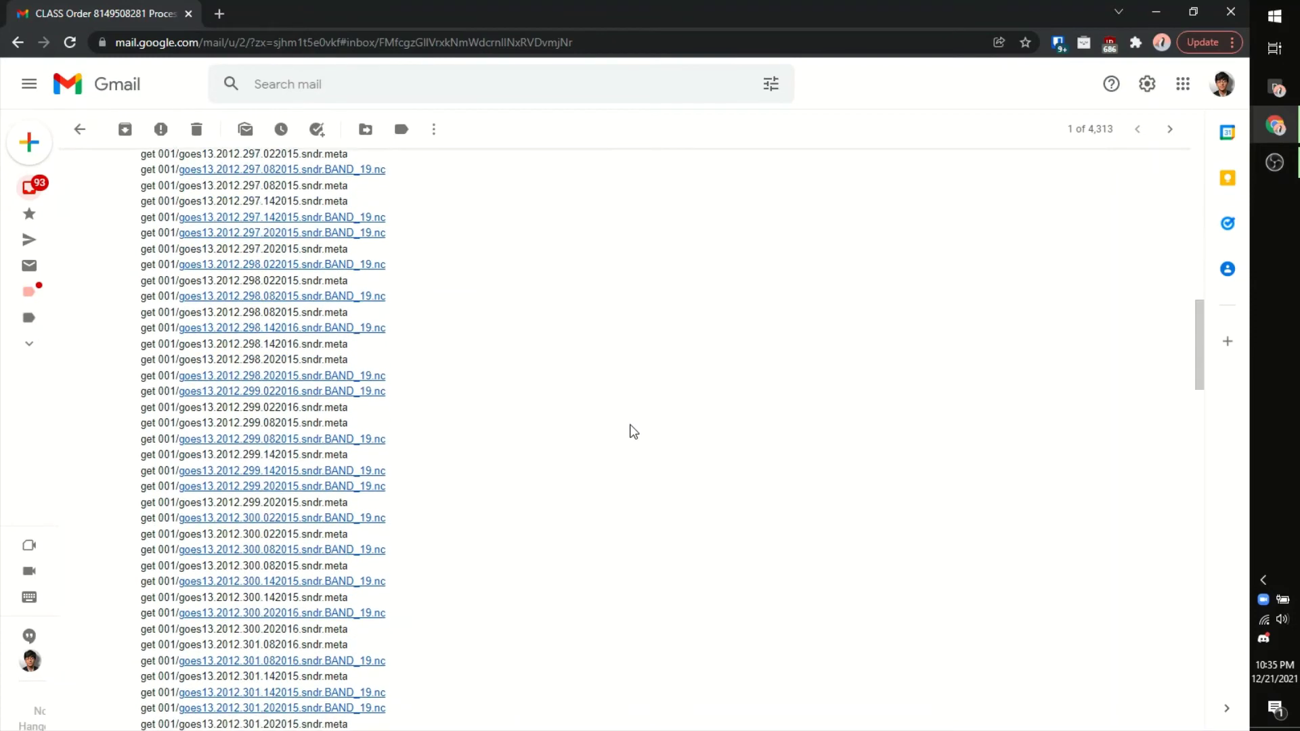
scroll(631, 431, down, 20)
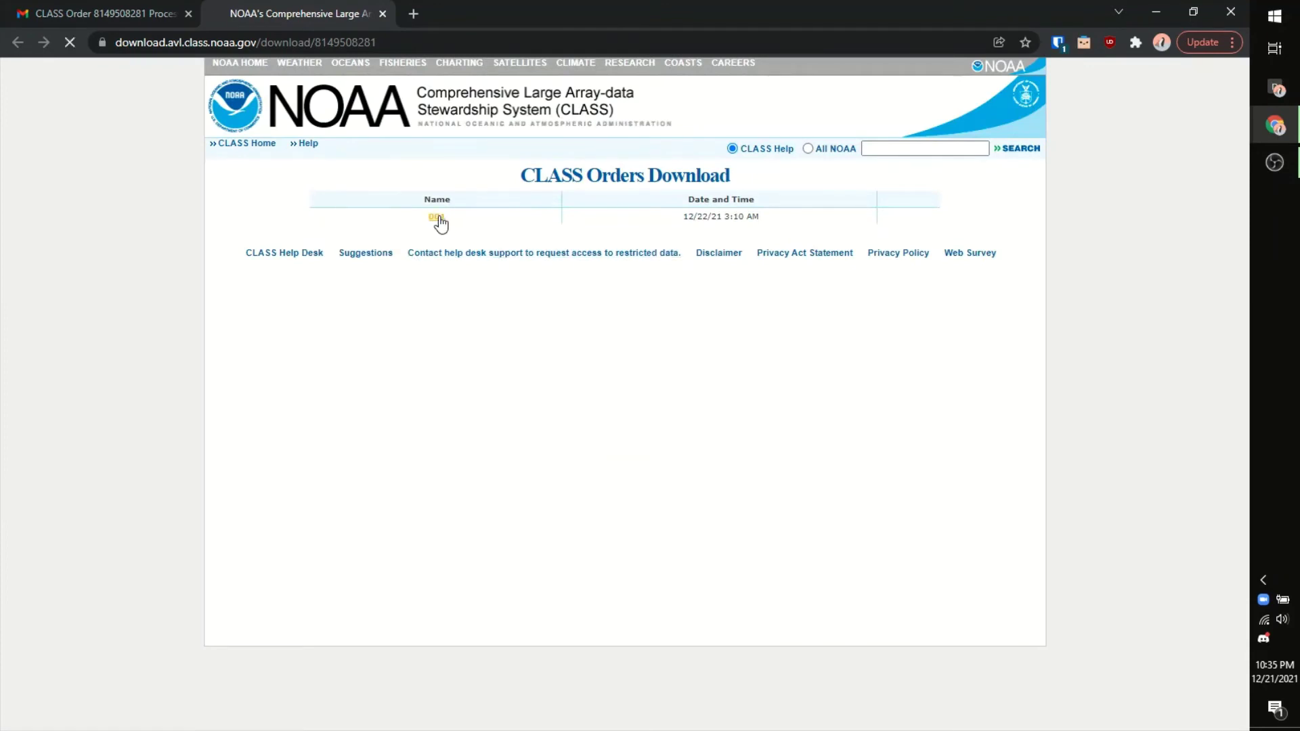
Step: Close the download tab and review the email's FTP get commands for BAND_19.nc and .sndr.meta files
middle_click(362, 8)
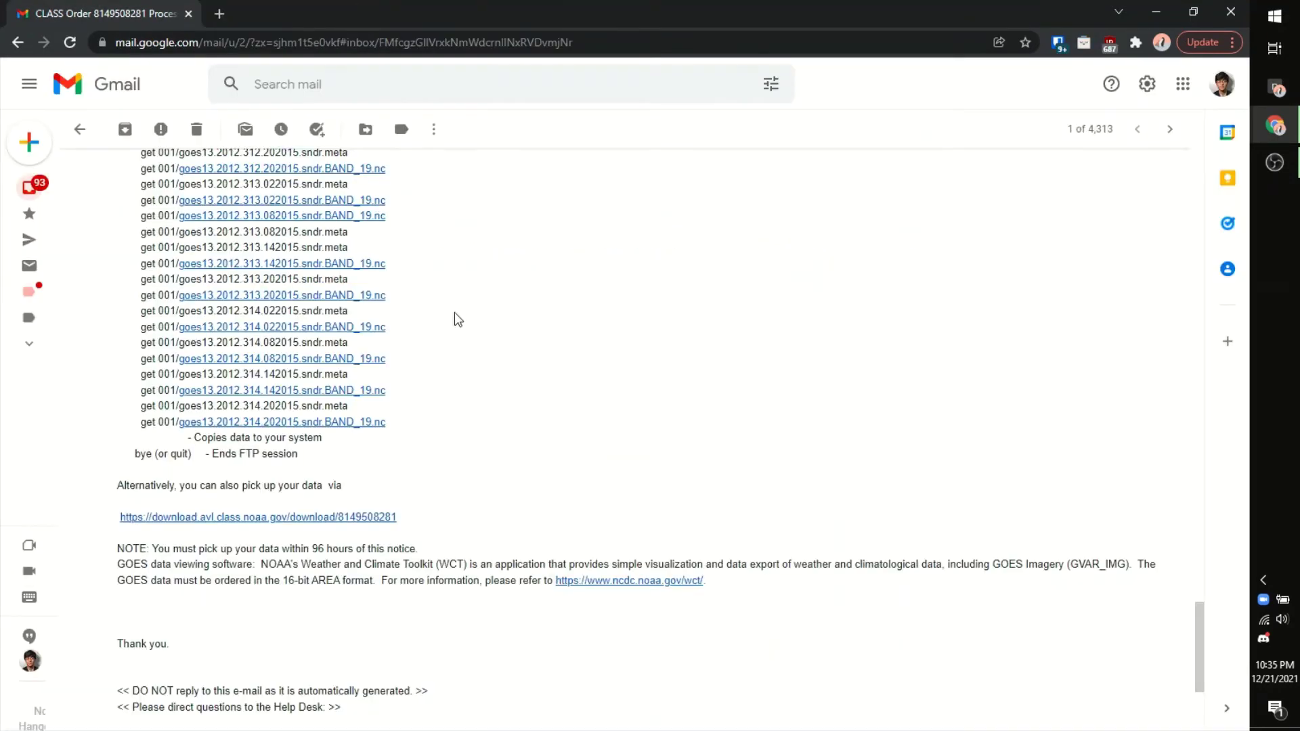
scroll(458, 318, up, 13)
scroll(458, 318, down, 9)
scroll(458, 318, down, 6)
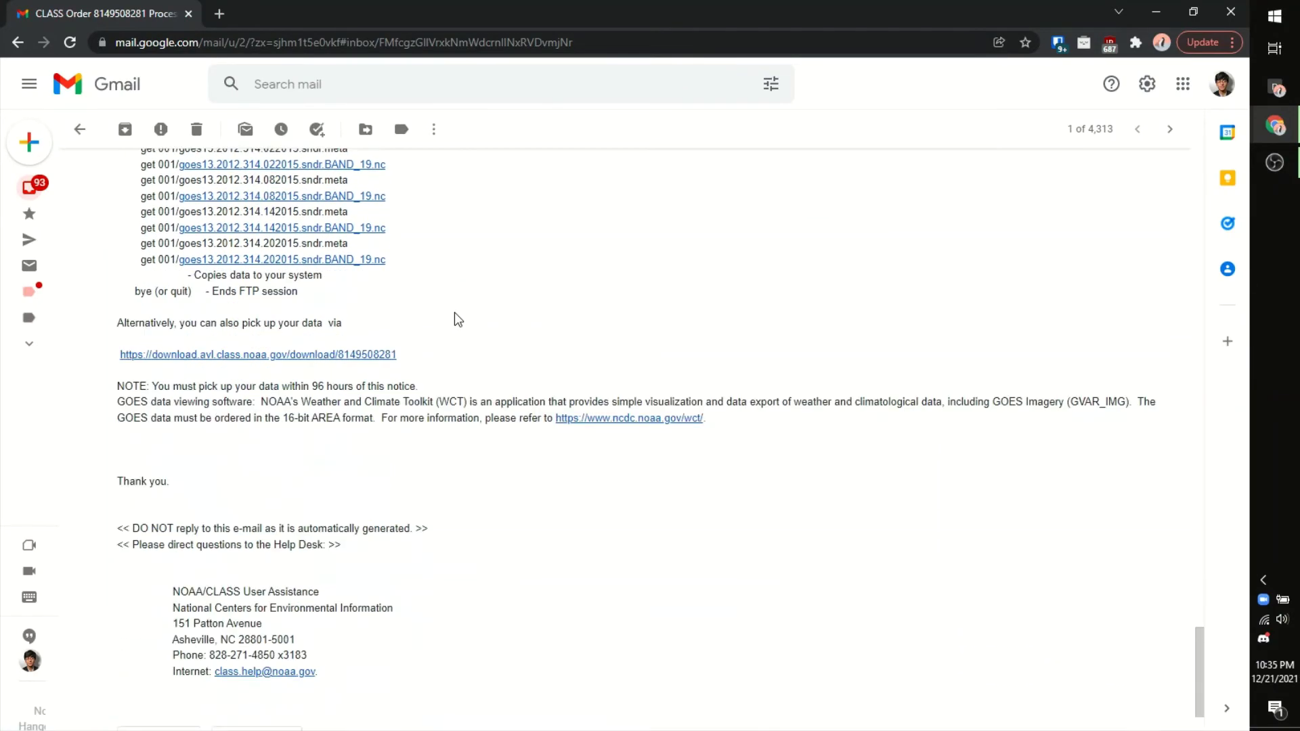
scroll(446, 339, up, 20)
scroll(456, 345, up, 6)
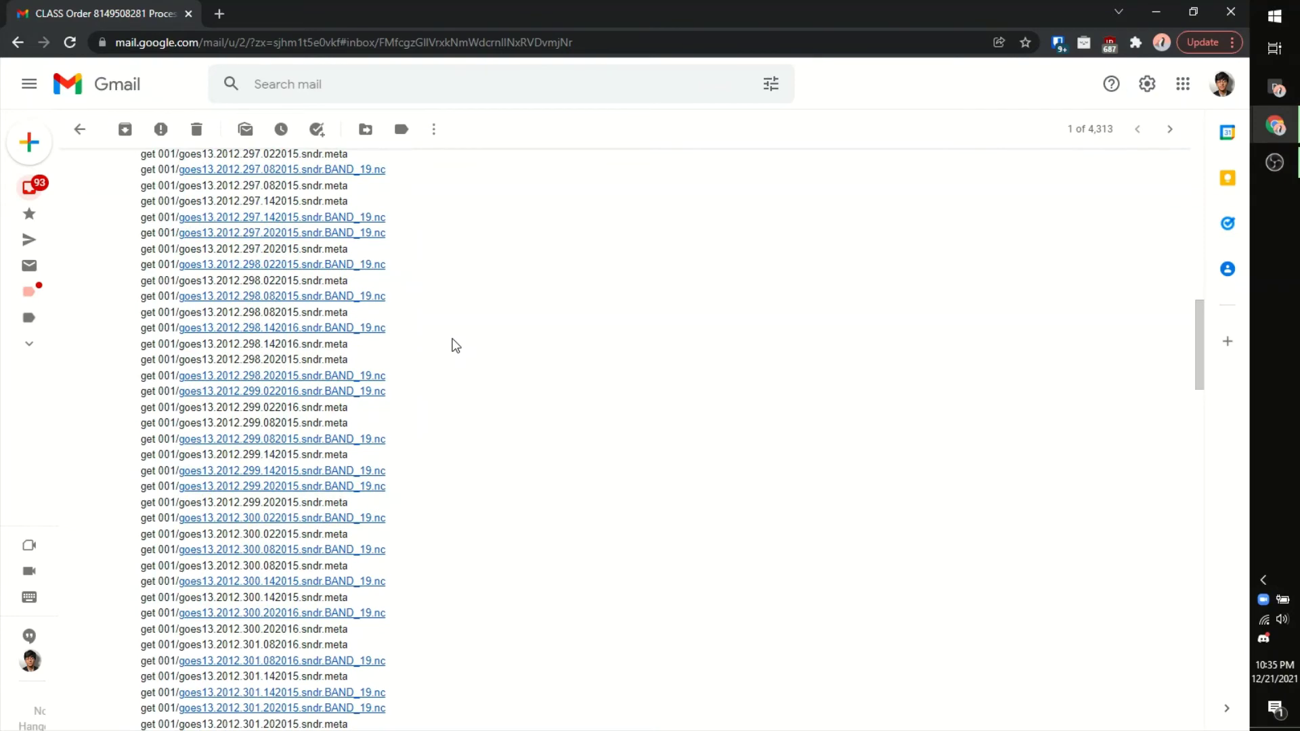
scroll(455, 345, up, 15)
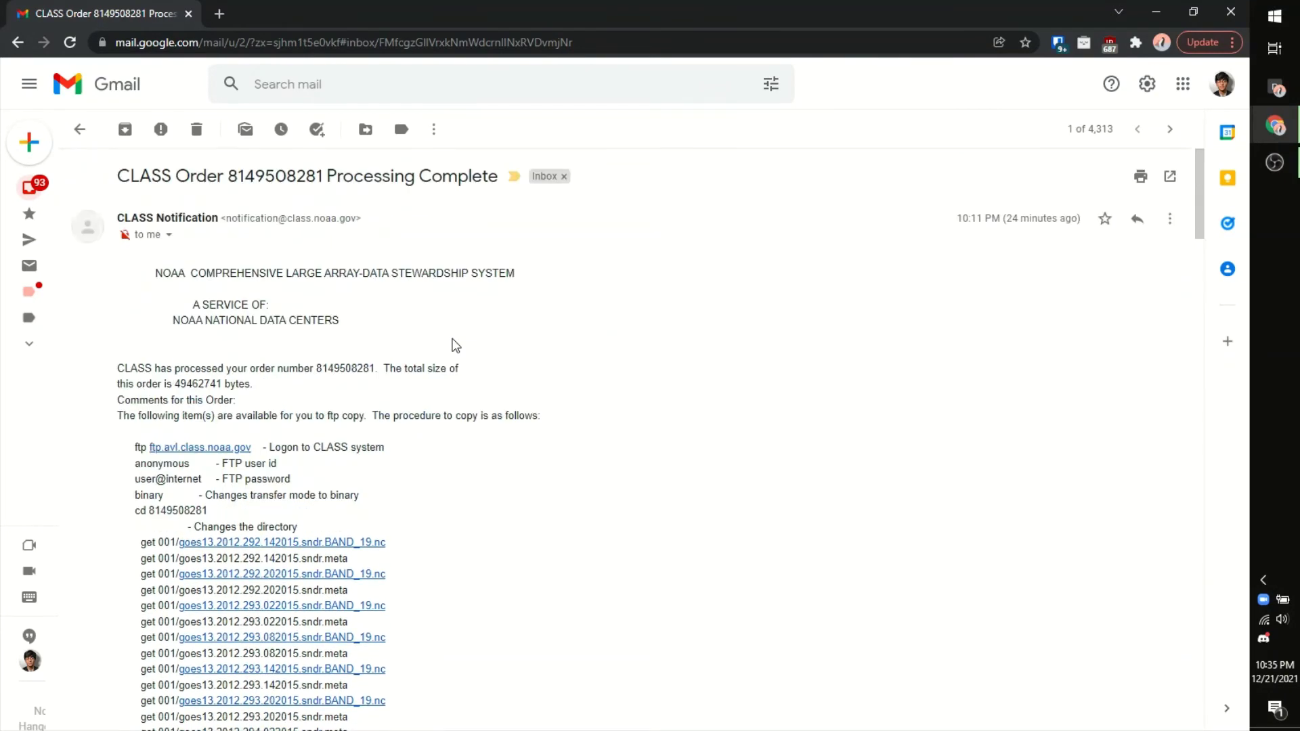
scroll(455, 345, down, 20)
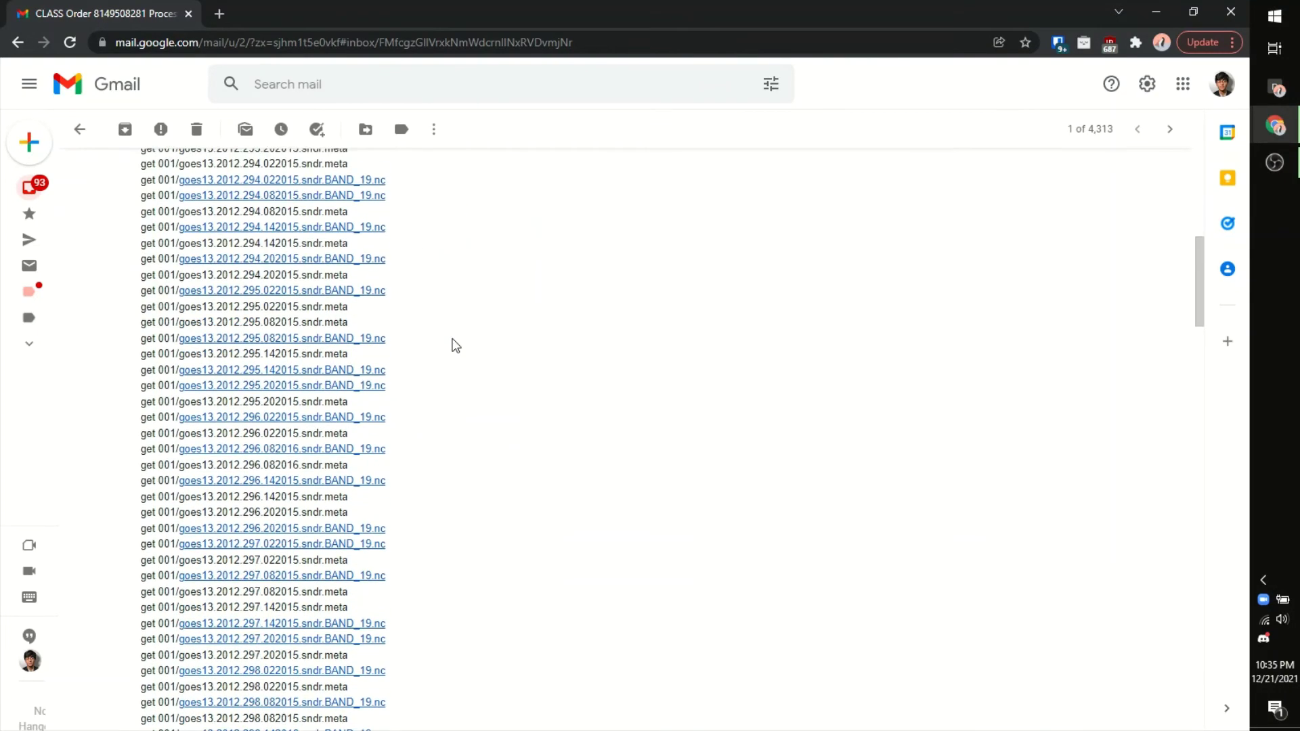
scroll(456, 346, down, 19)
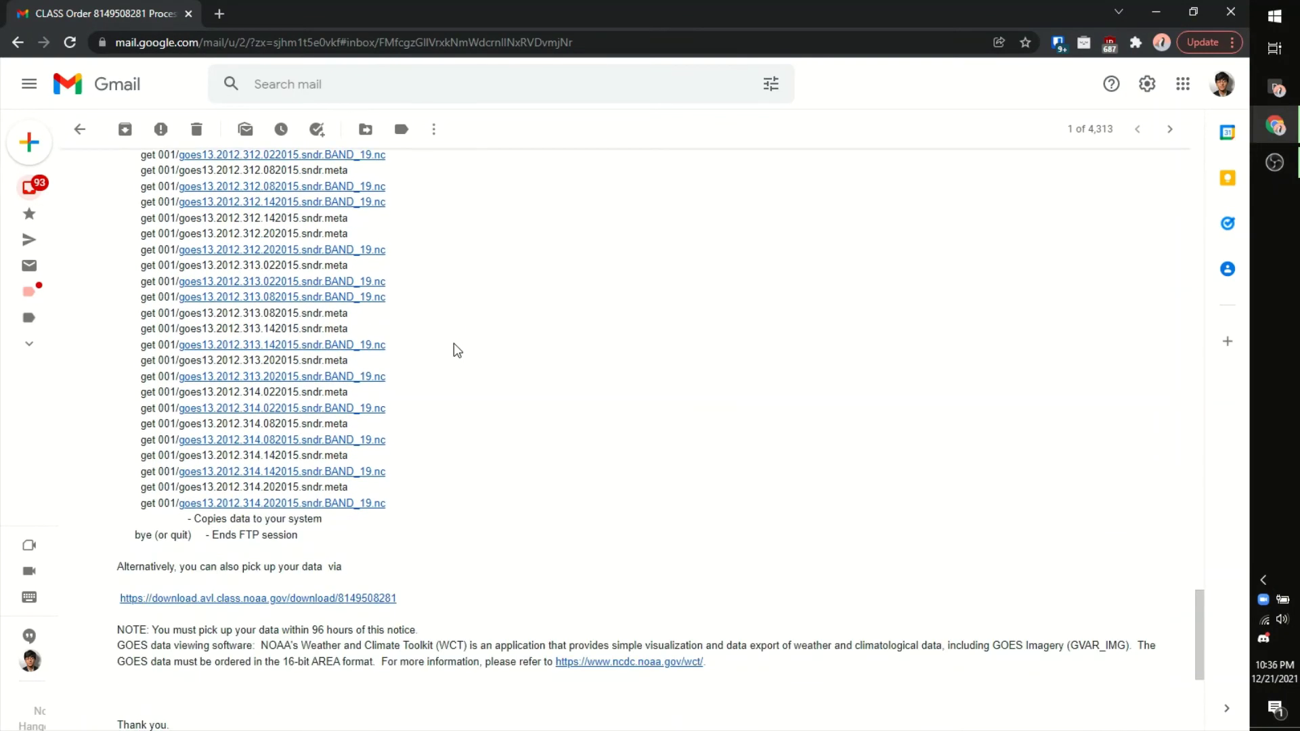
scroll(455, 350, up, 6)
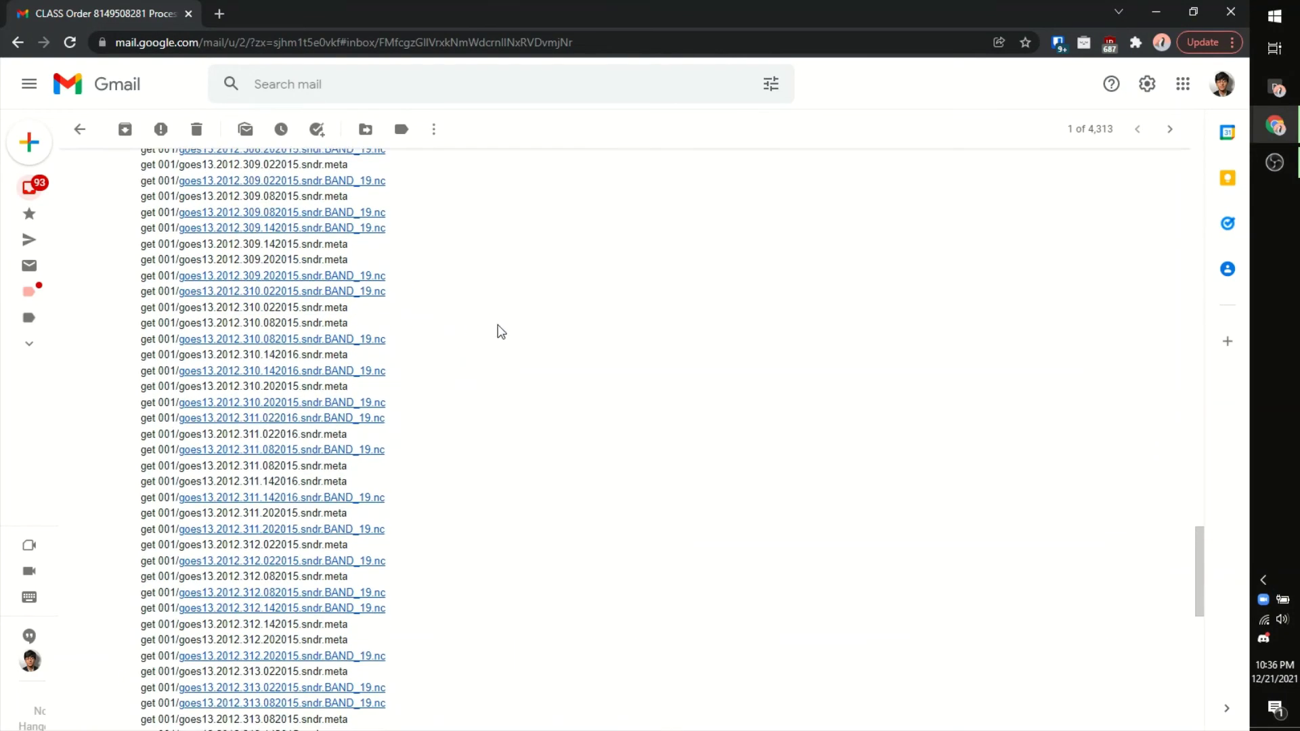
scroll(428, 601, up, 18)
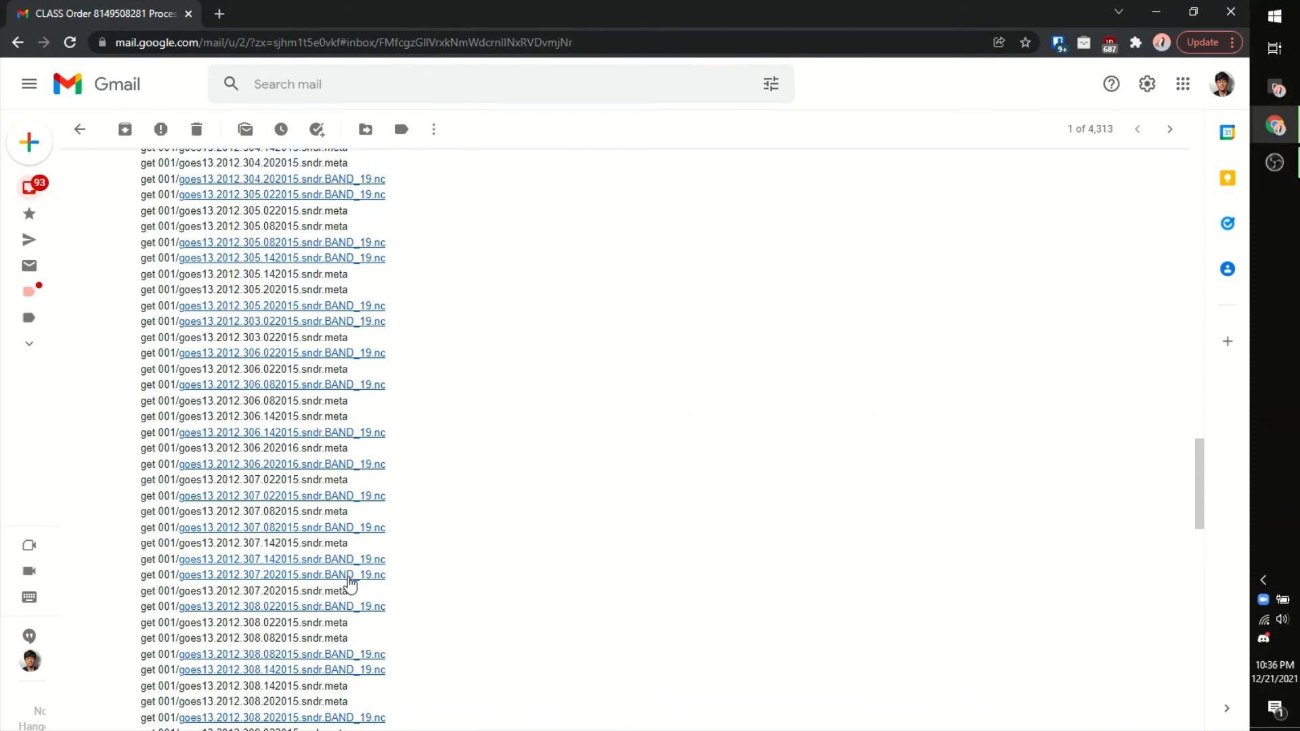
scroll(350, 584, up, 16)
scroll(352, 572, down, 4)
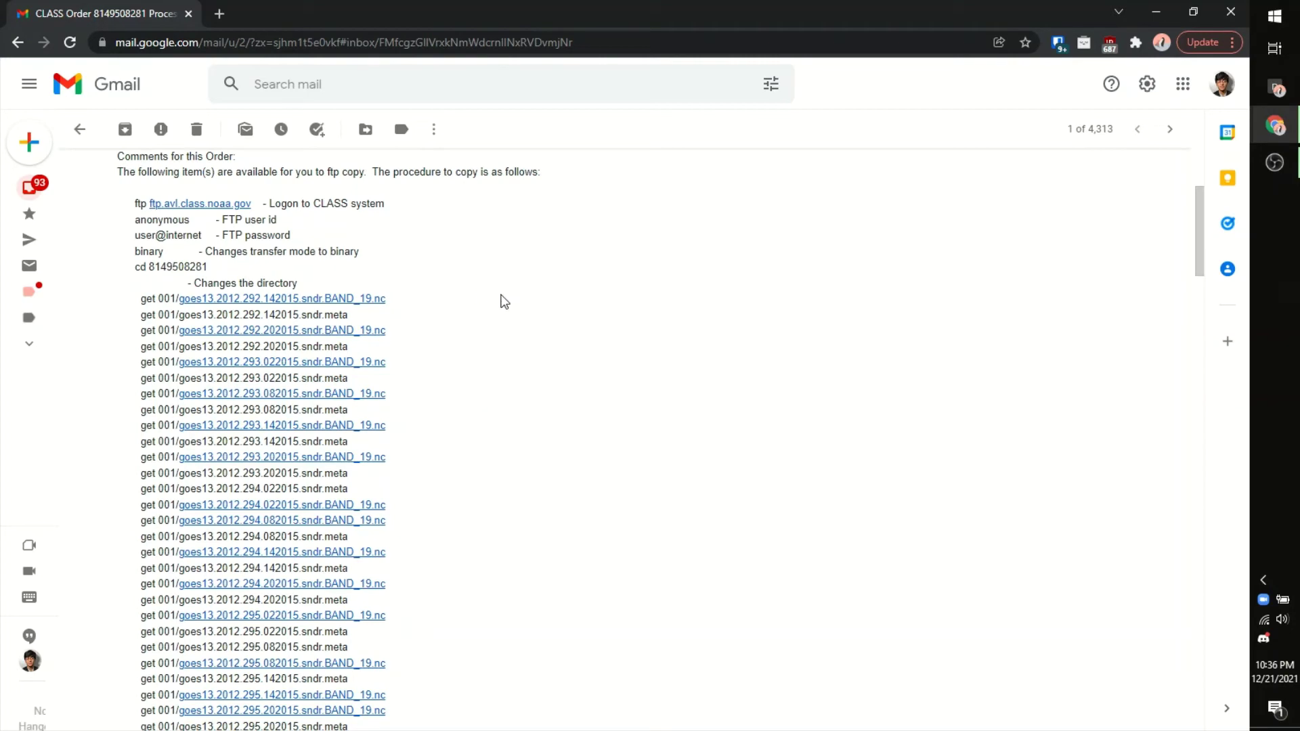
scroll(500, 301, up, 3)
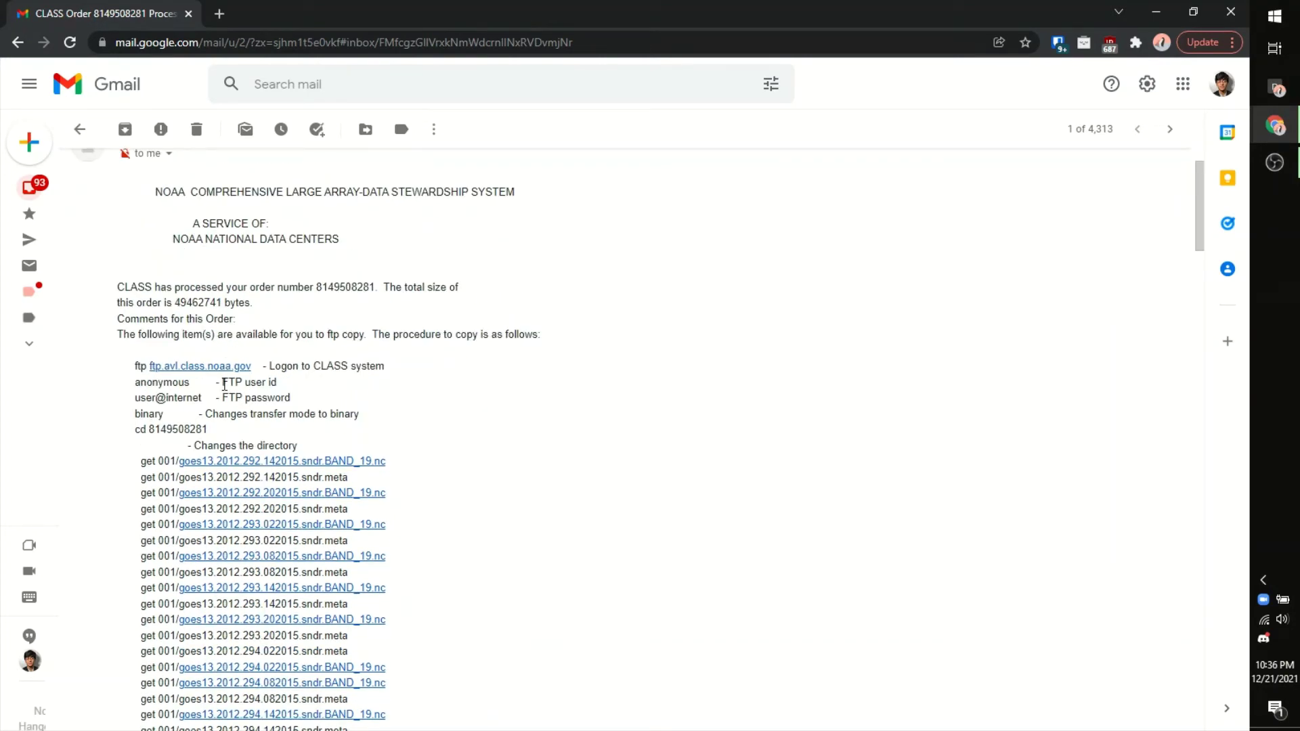
double_click(224, 384)
click(254, 386)
click(410, 43)
click(417, 43)
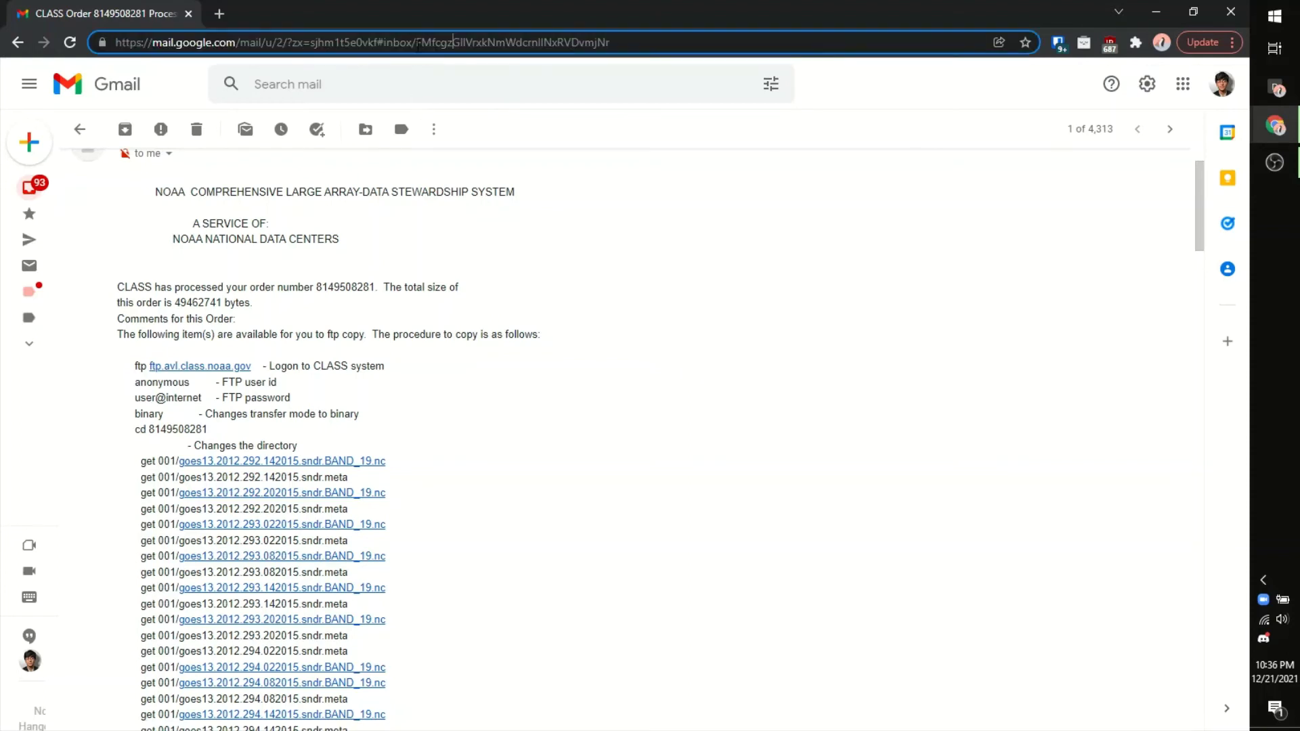
click(116, 43)
triple_click(201, 285)
click(425, 304)
drag(186, 287, 420, 274)
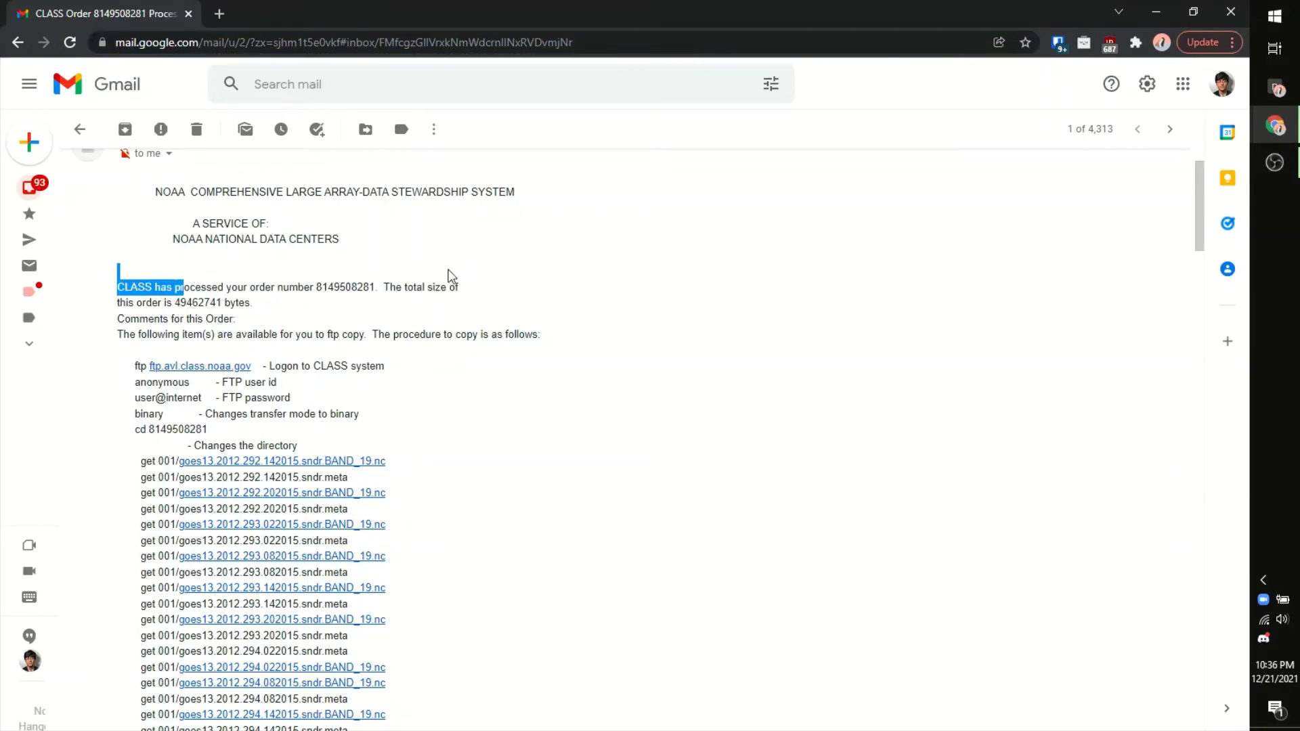
click(448, 269)
double_click(149, 43)
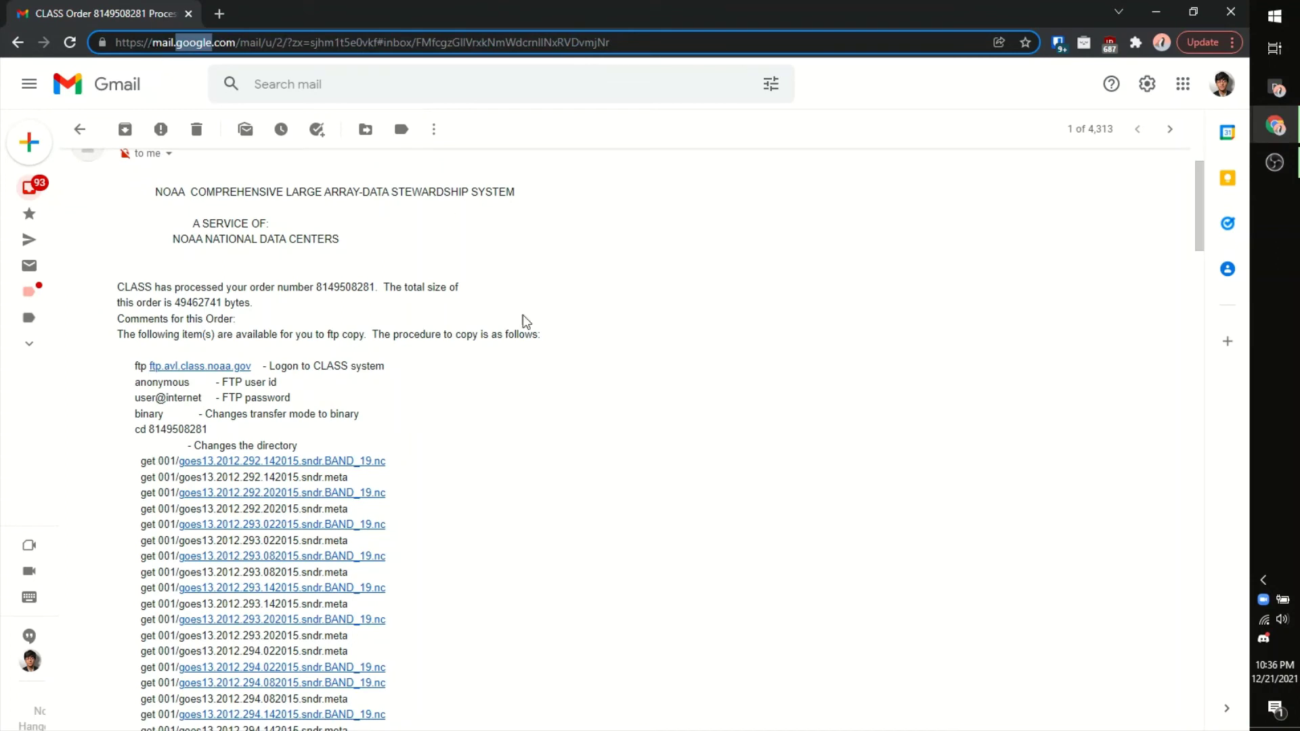
click(639, 324)
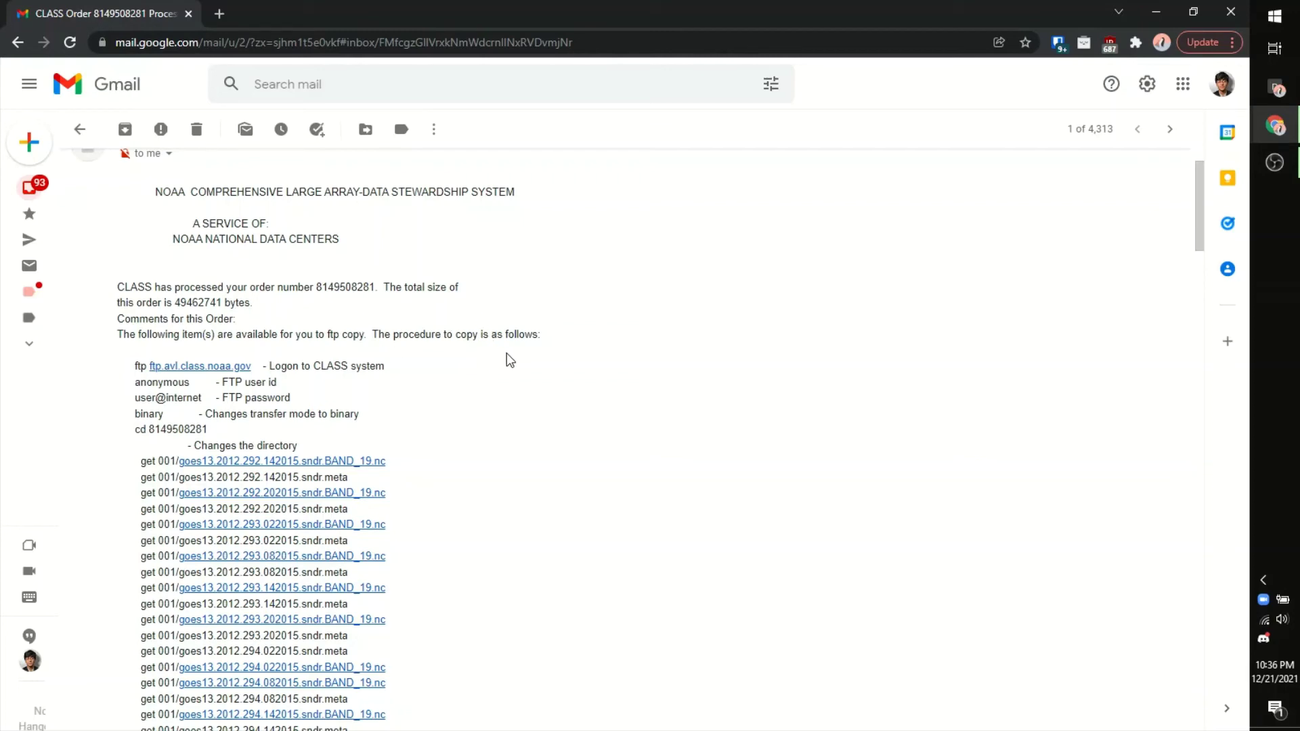
scroll(583, 359, down, 2)
scroll(592, 364, up, 2)
drag(142, 367, 215, 430)
drag(261, 366, 396, 373)
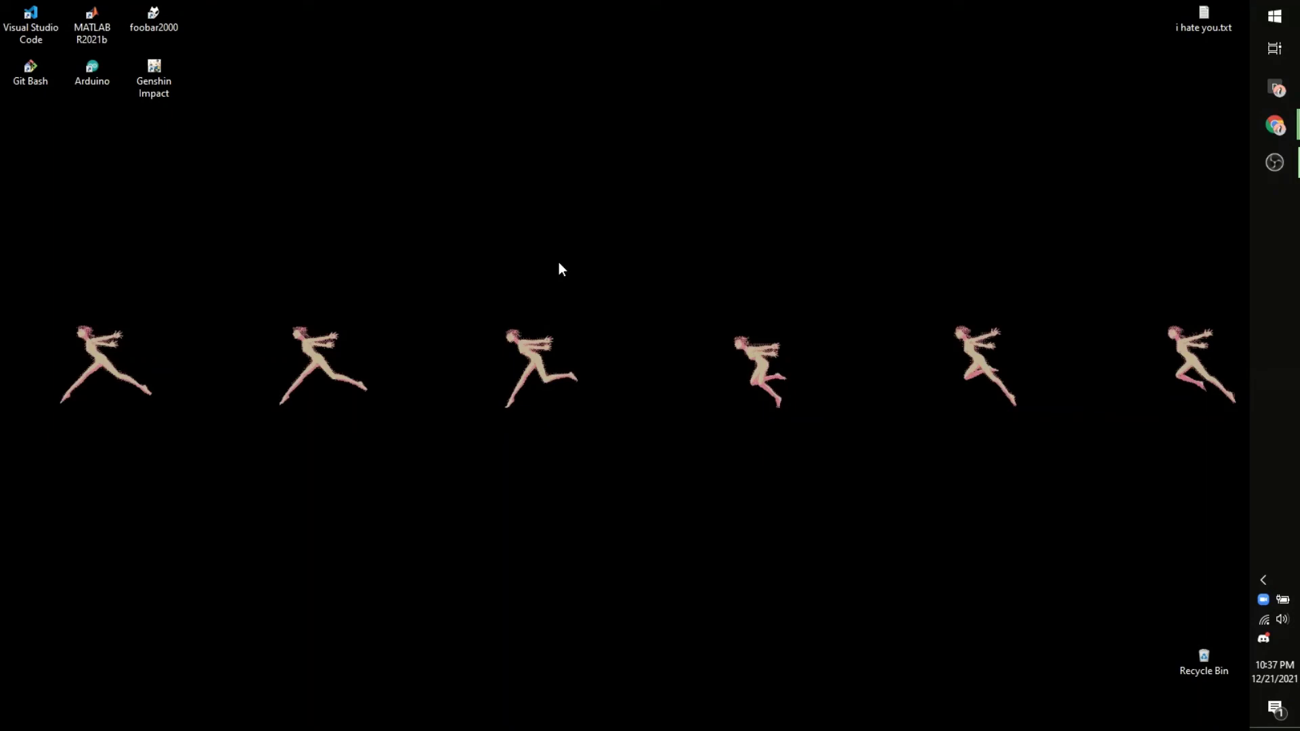
Step: Open the Windows Run dialog with Win+R
key(super+r)
Step: Launch Command Prompt with cmd from the Run box and reposition the console window
drag(969, 34, 624, 133)
text(cmd)
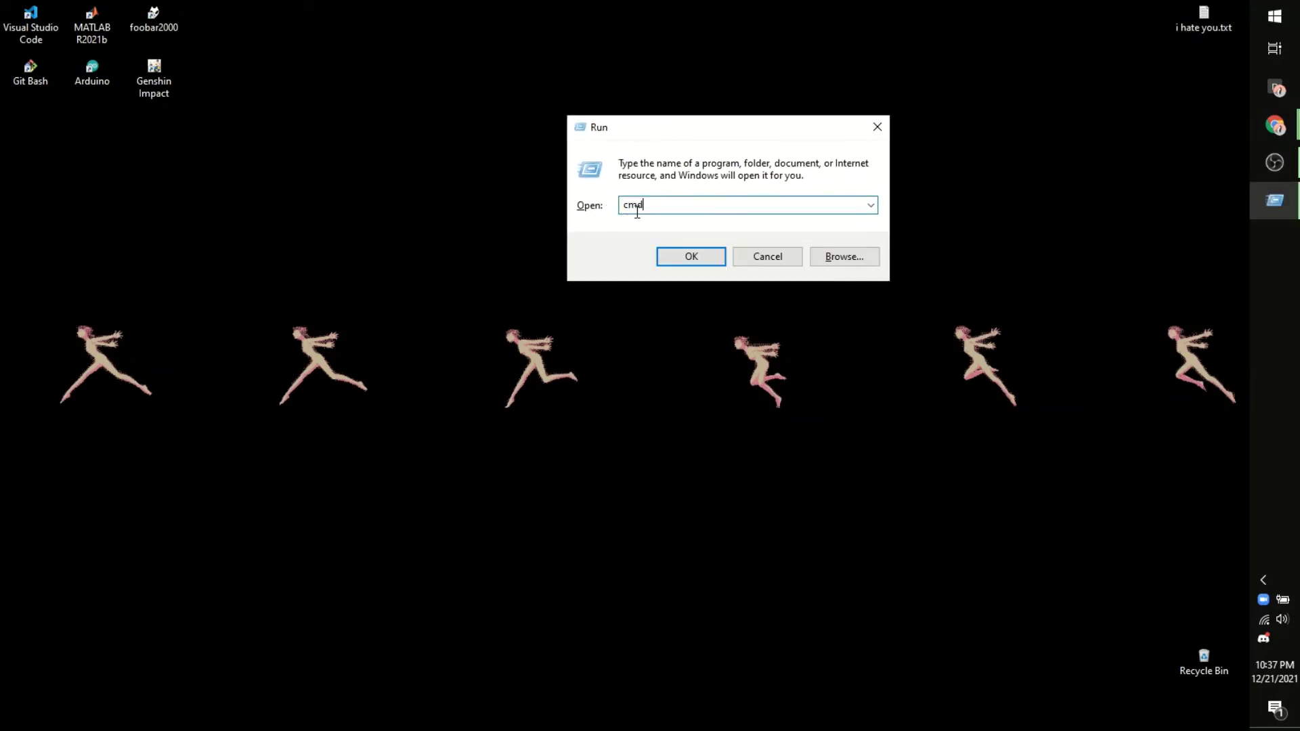
key(Return)
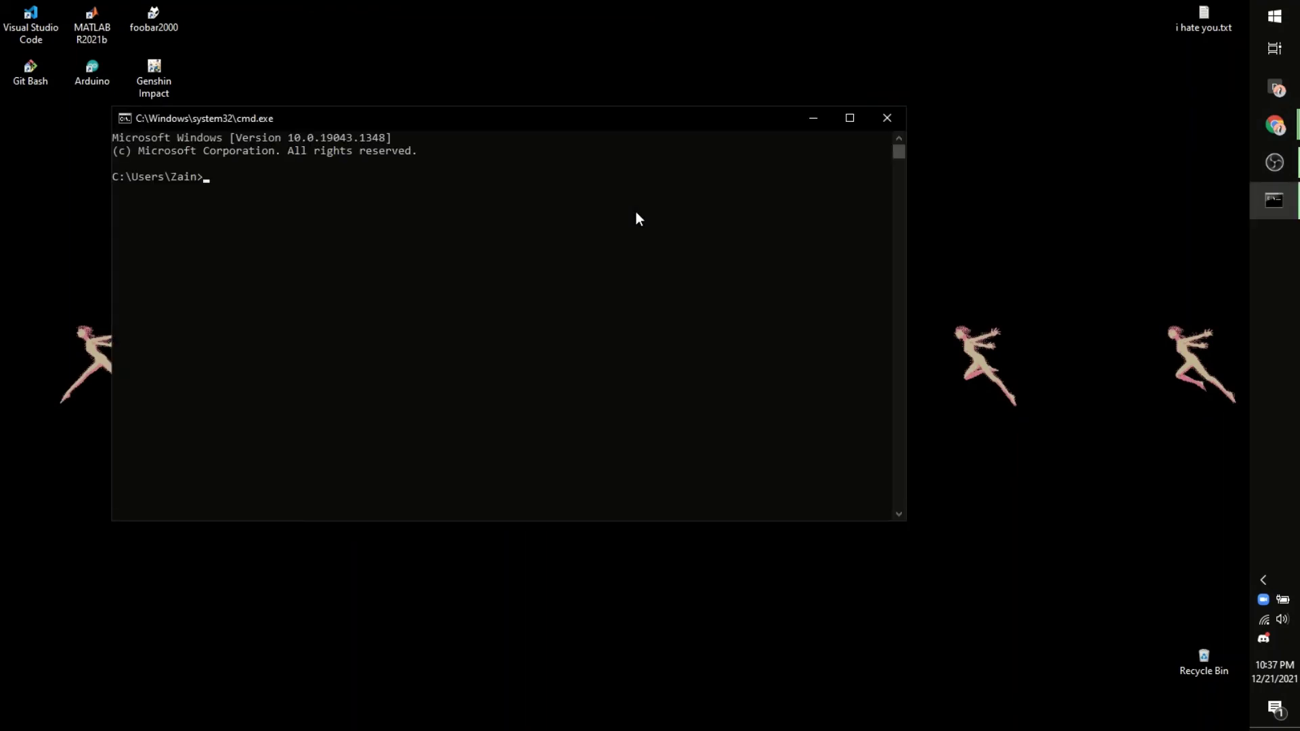
drag(543, 120, 650, 170)
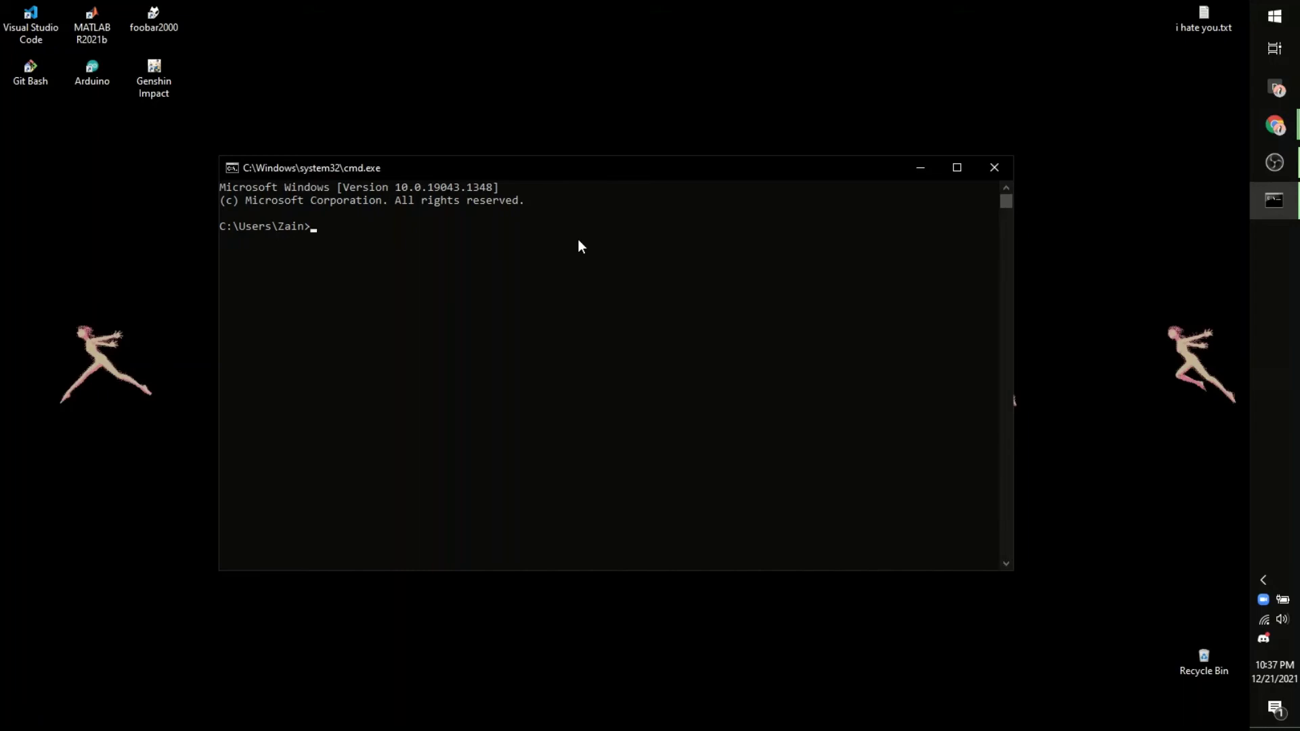
Step: Try FTP connections to ftp.avl.noaa.gov and then ftp.avl.class.noaa.gov
text(ftp ftp.avl.noaa.gov)
key(Return)
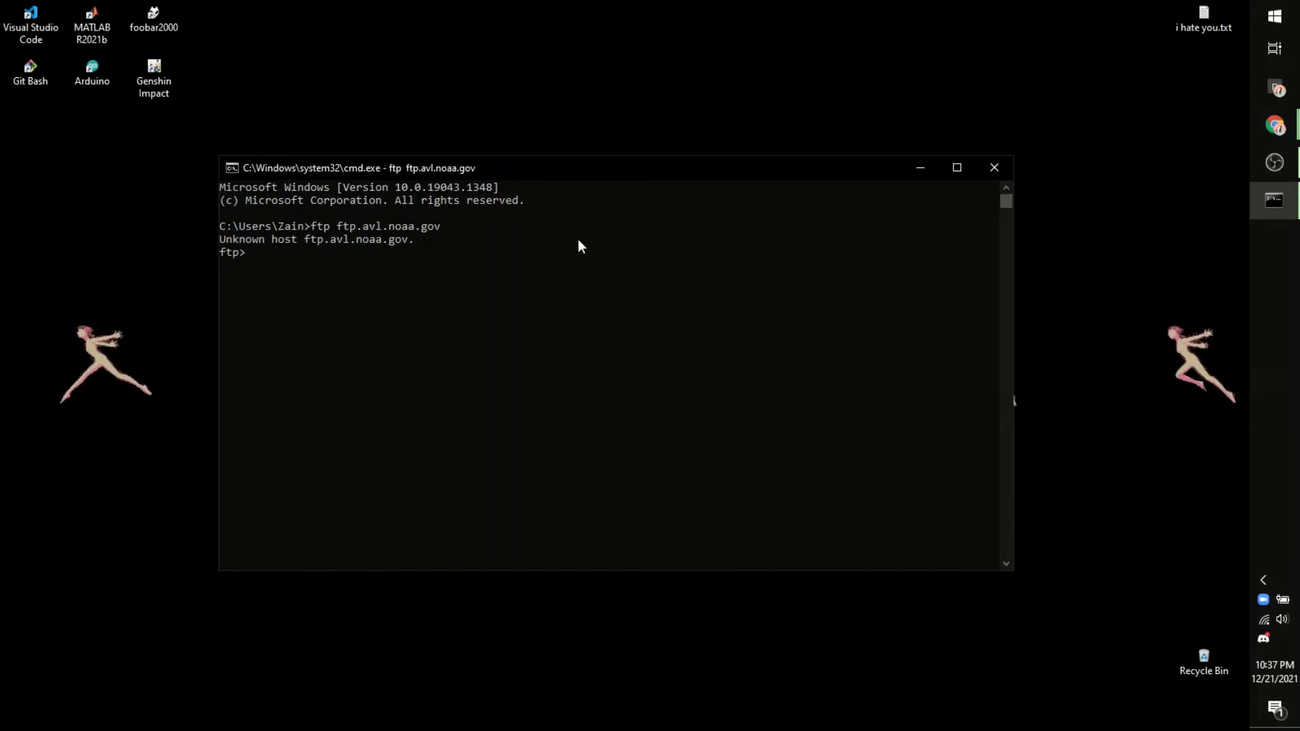
text(ftp ftp.avl.class.noaa.gov)
key(Return)
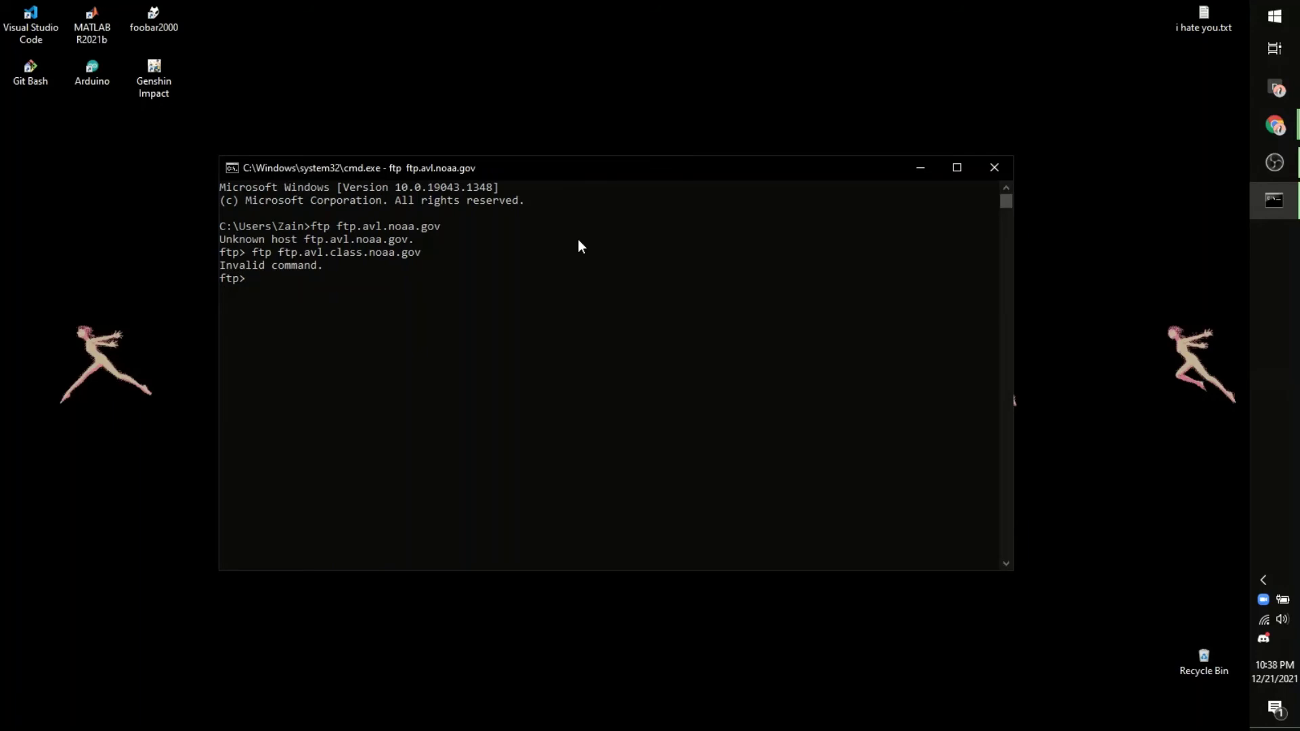
Step: Attempt to quit the ftp prompt with exit and leave
text(exit)
key(Return)
text(e)
key(BackSpace)
text(leave)
key(Return)
Step: Close the failed console and launch a fresh Command Prompt
click(988, 171)
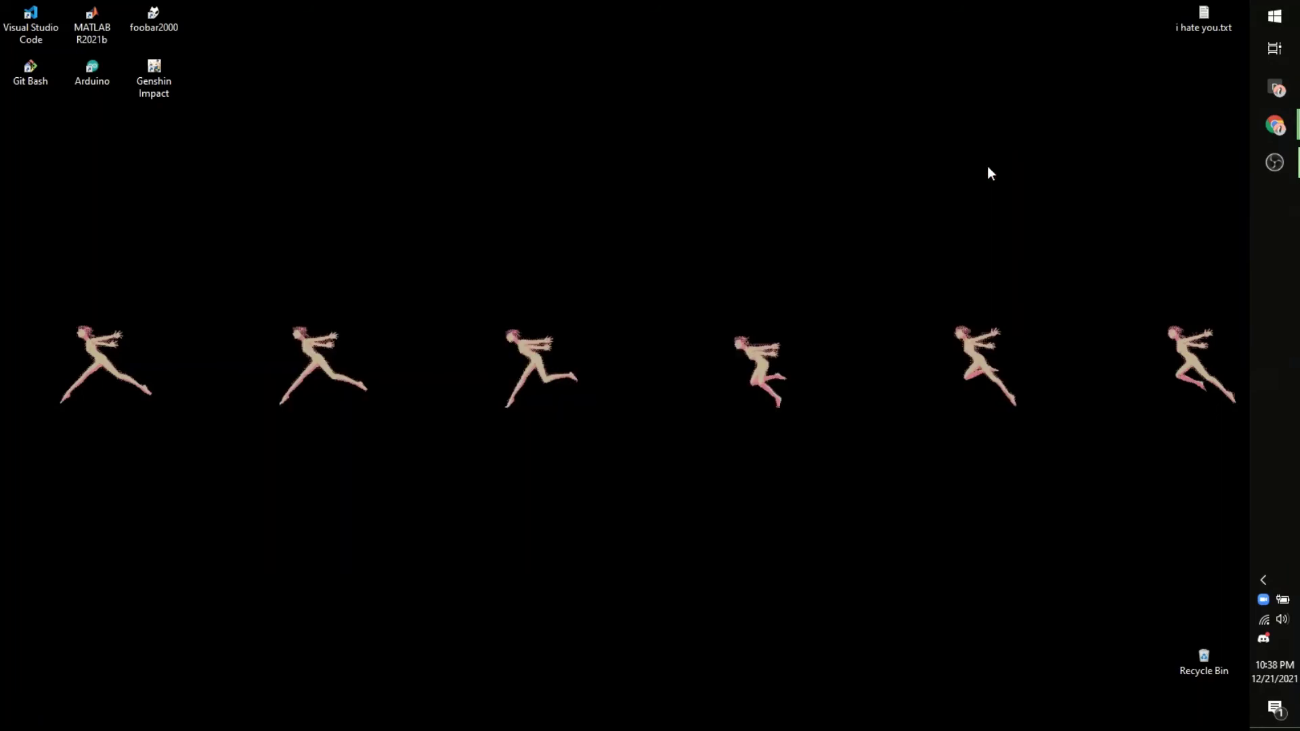
key(super+r)
key(Return)
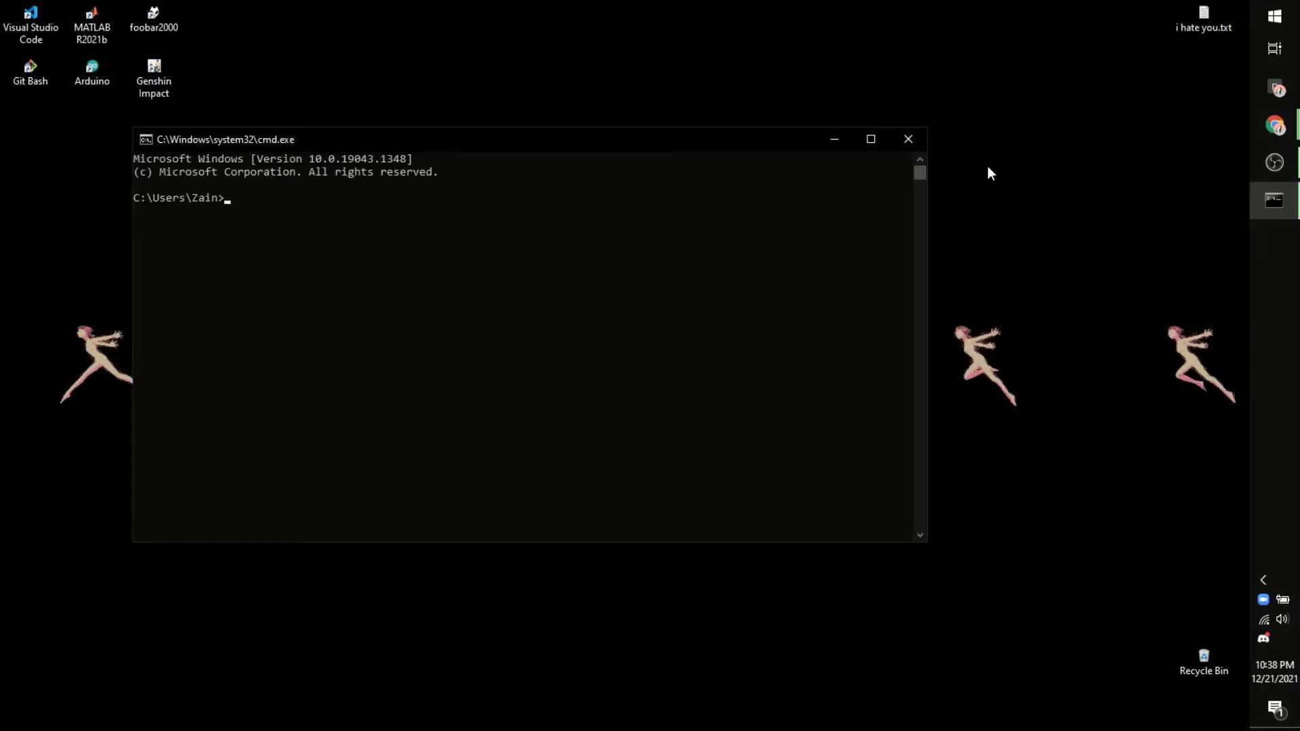
Step: Connect to ftp.avl.class.noaa.gov and log in as anonymous with an empty password
text(ftp ftp.avl.class.noaa.gov)
key(Return)
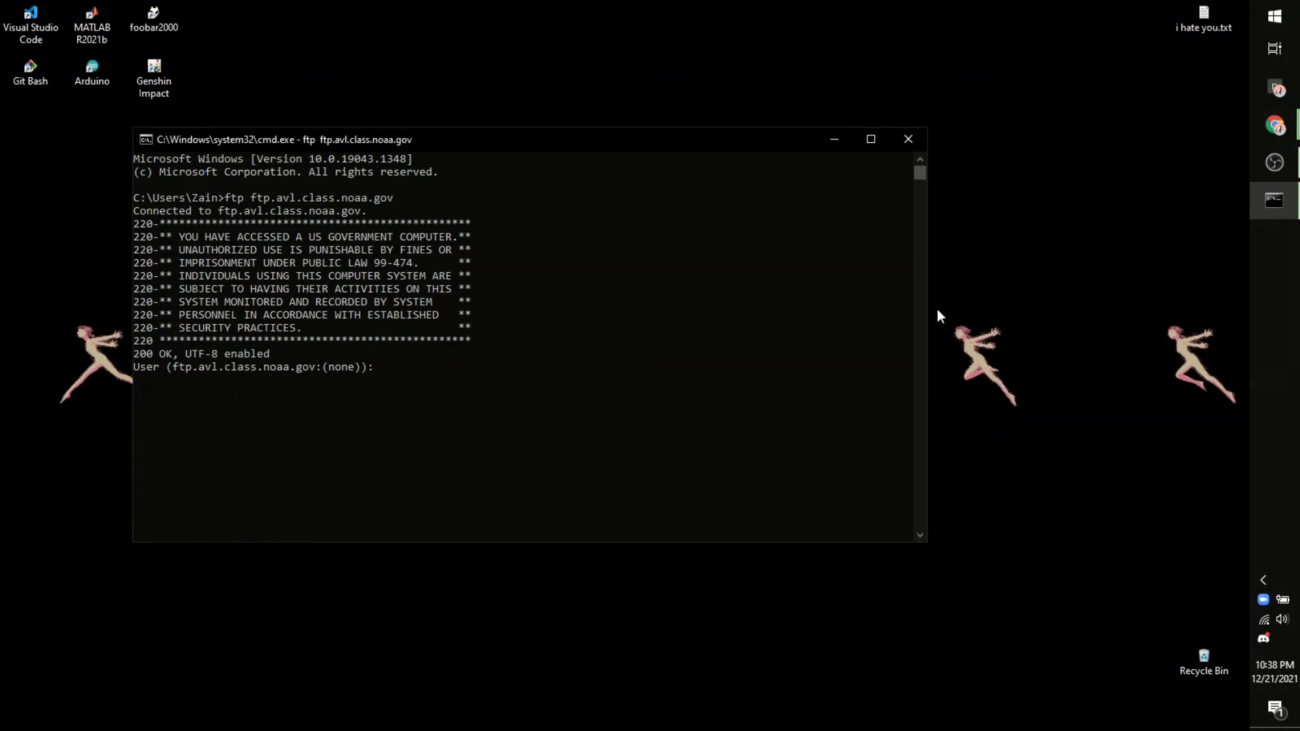
text(anonymous)
key(Return)
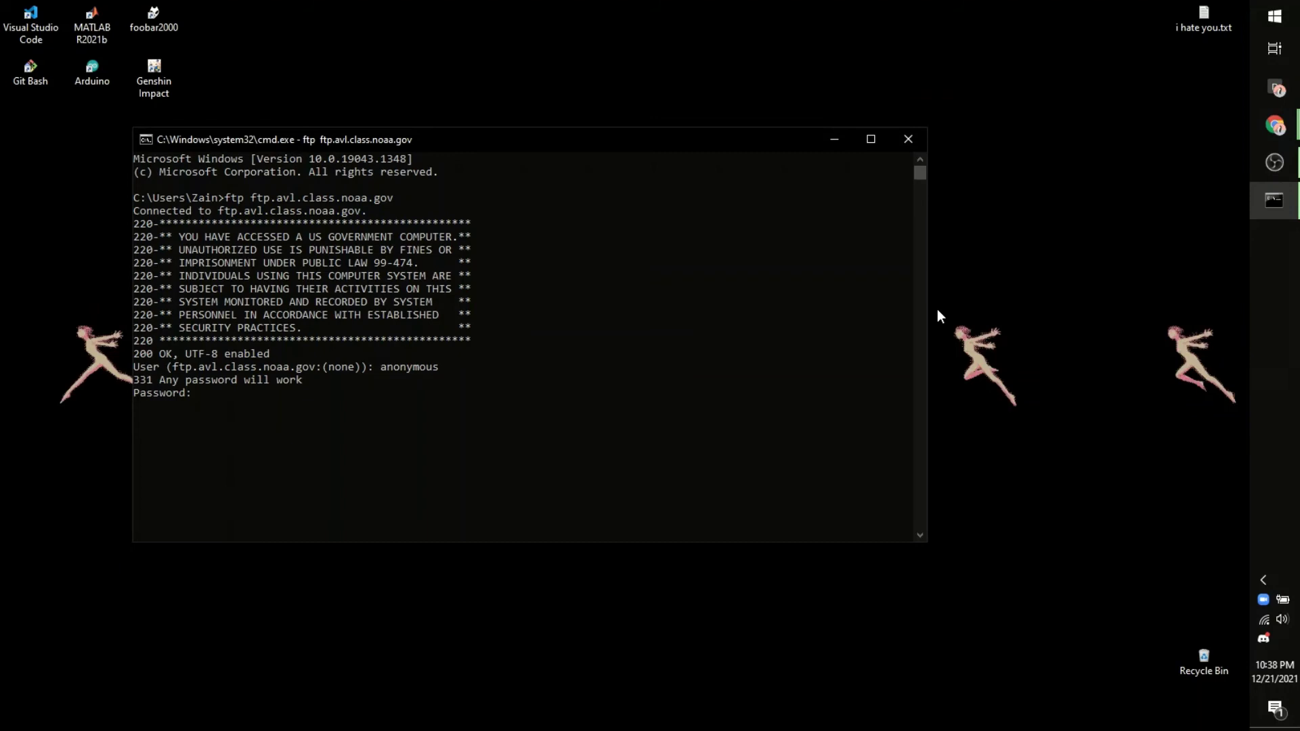
key(Return)
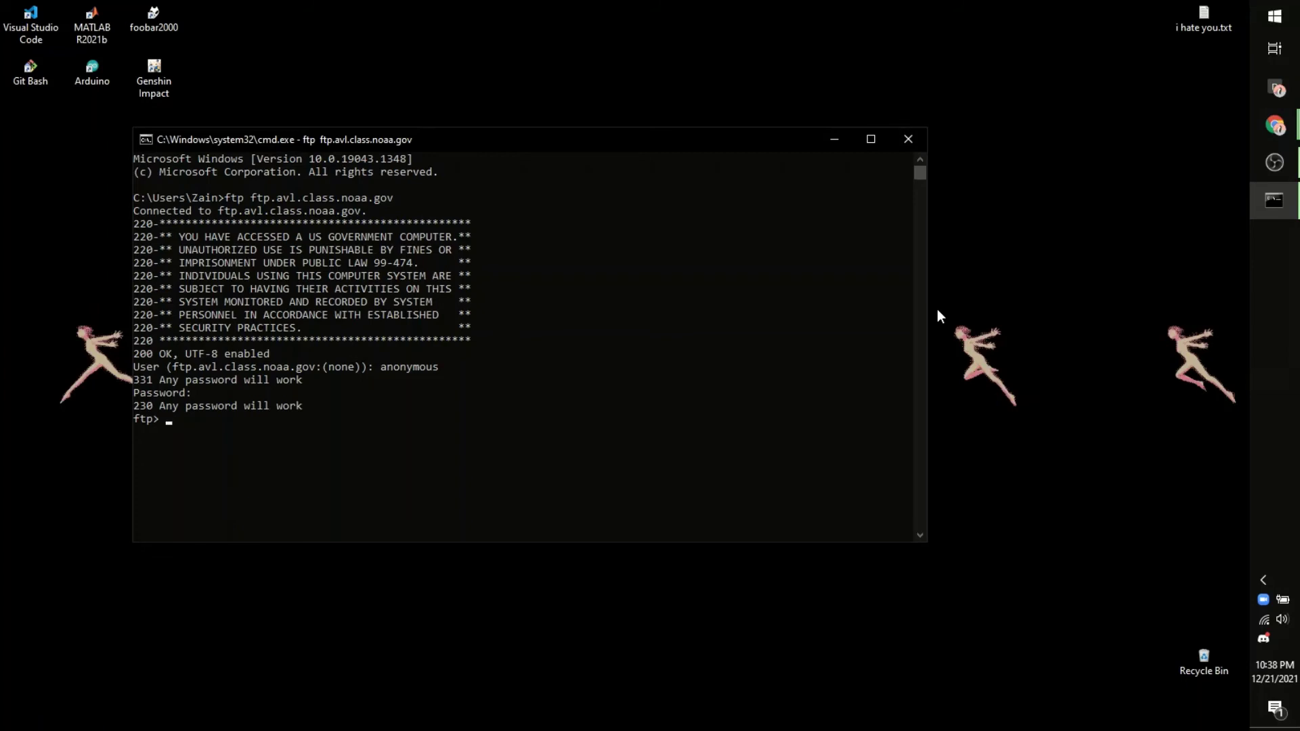
Step: Switch the FTP session to binary mode and change into the order's directory on the server
text(binary)
key(Return)
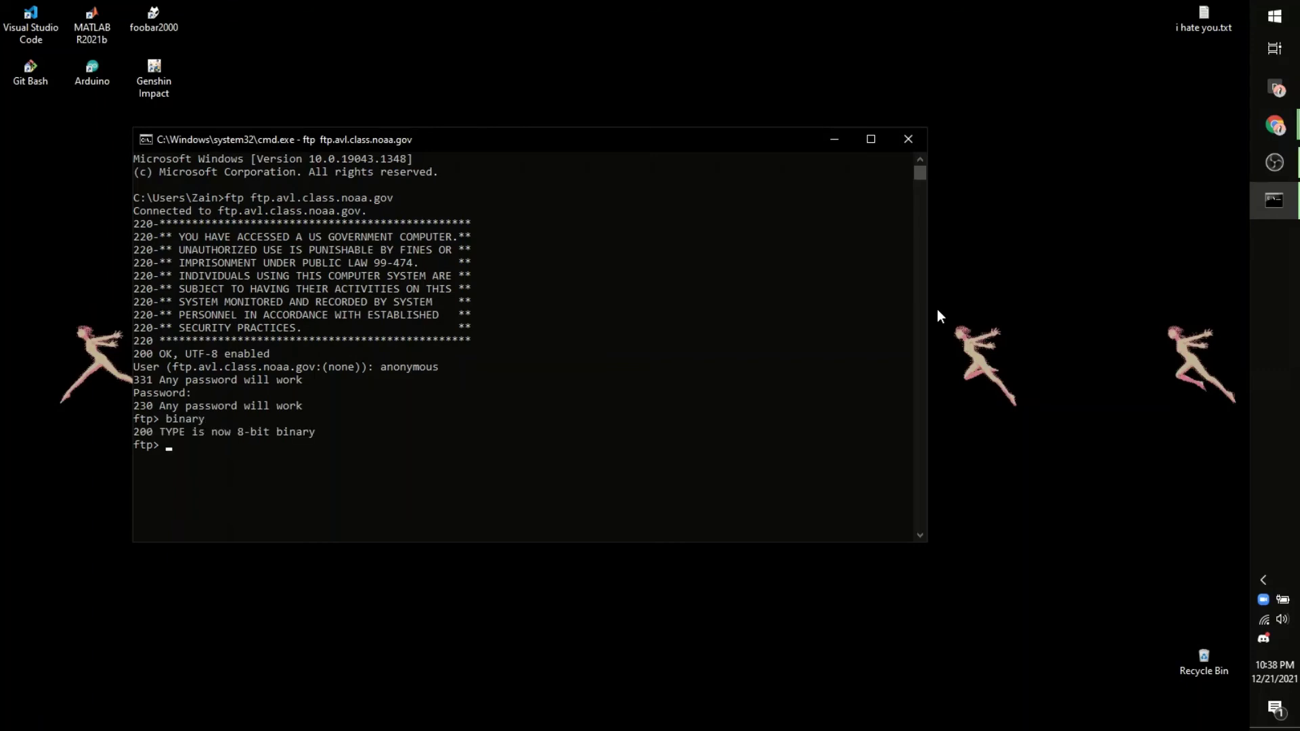
key(Return)
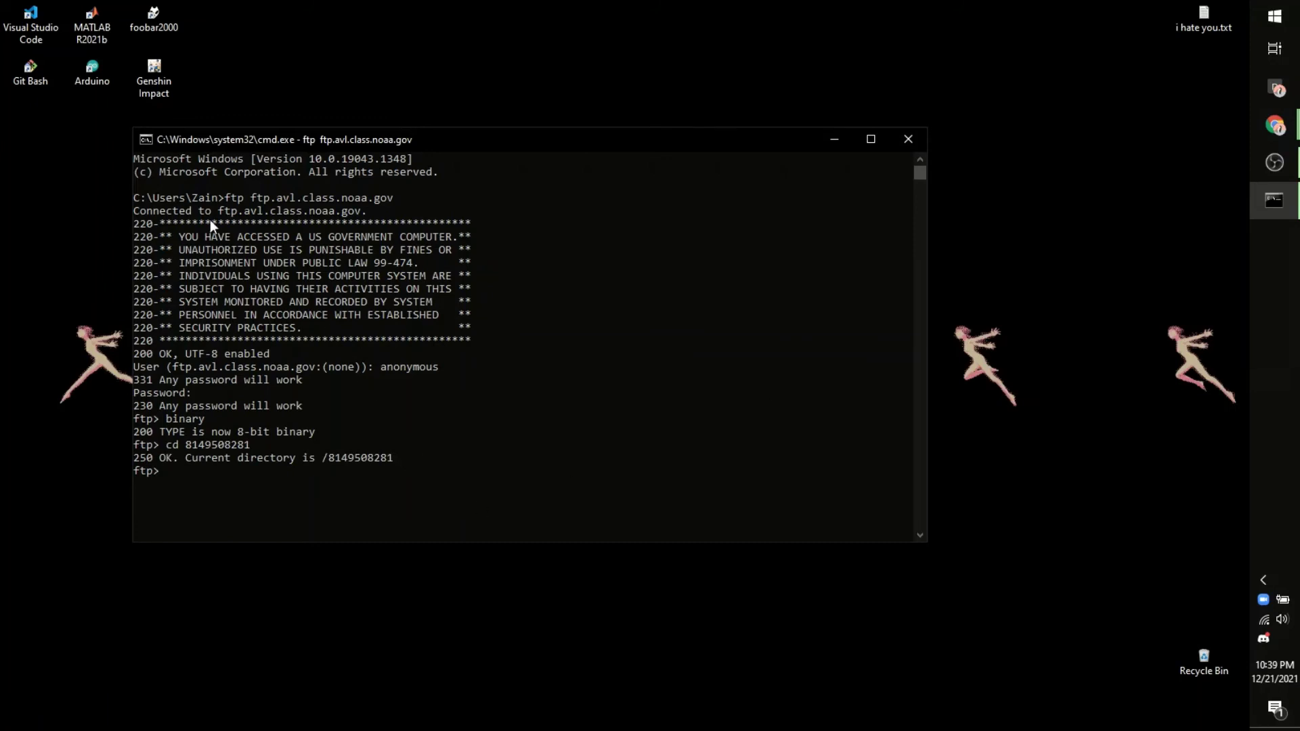
key(alt+Tab)
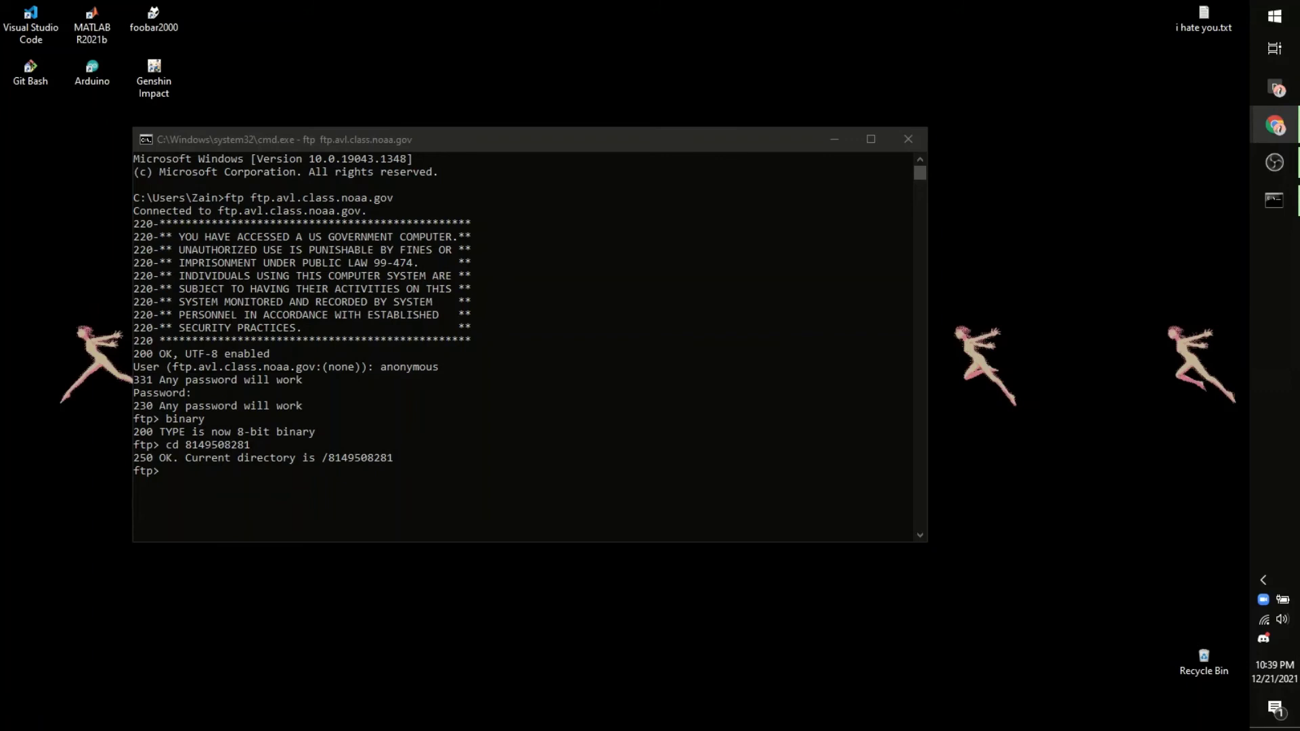
click(181, 471)
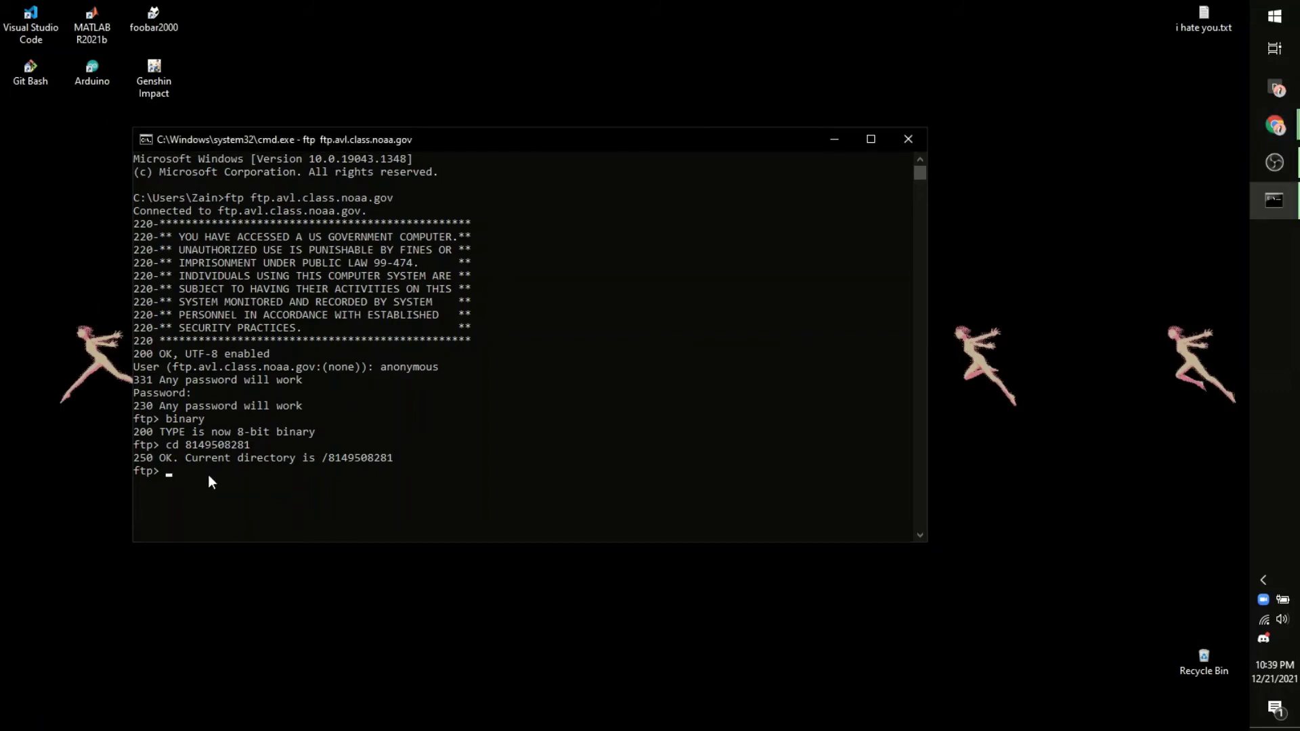
Step: Run the pasted band-19 get commands, allow ftp through the firewall, and place File Explorer beside the console
key(ctrl+v)
key(Return)
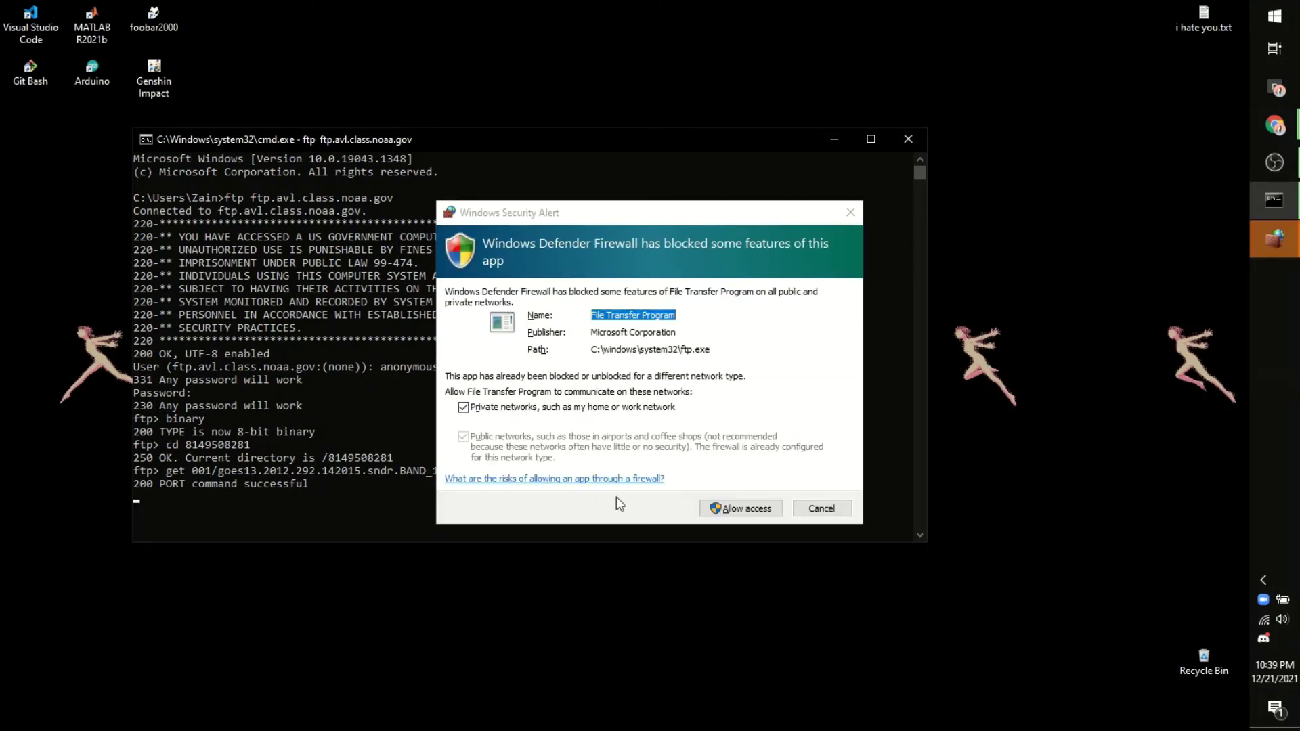
click(738, 509)
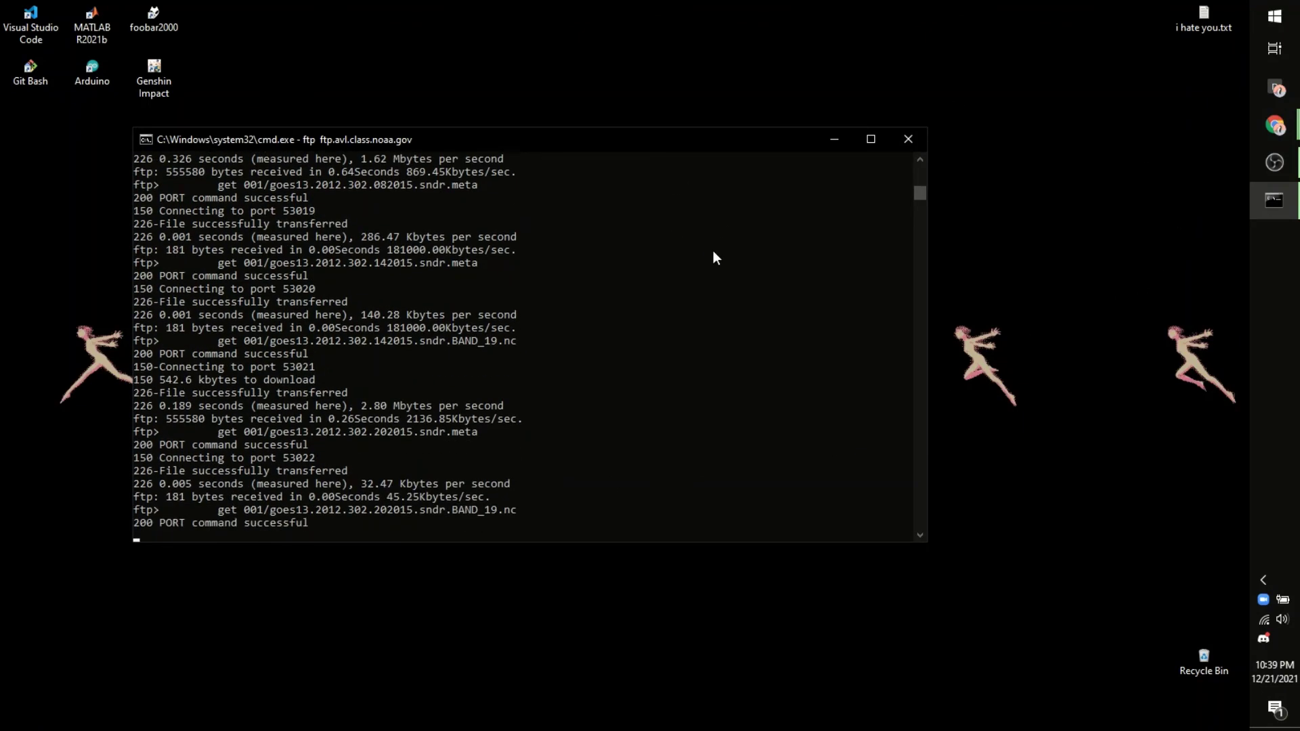
key(super+e)
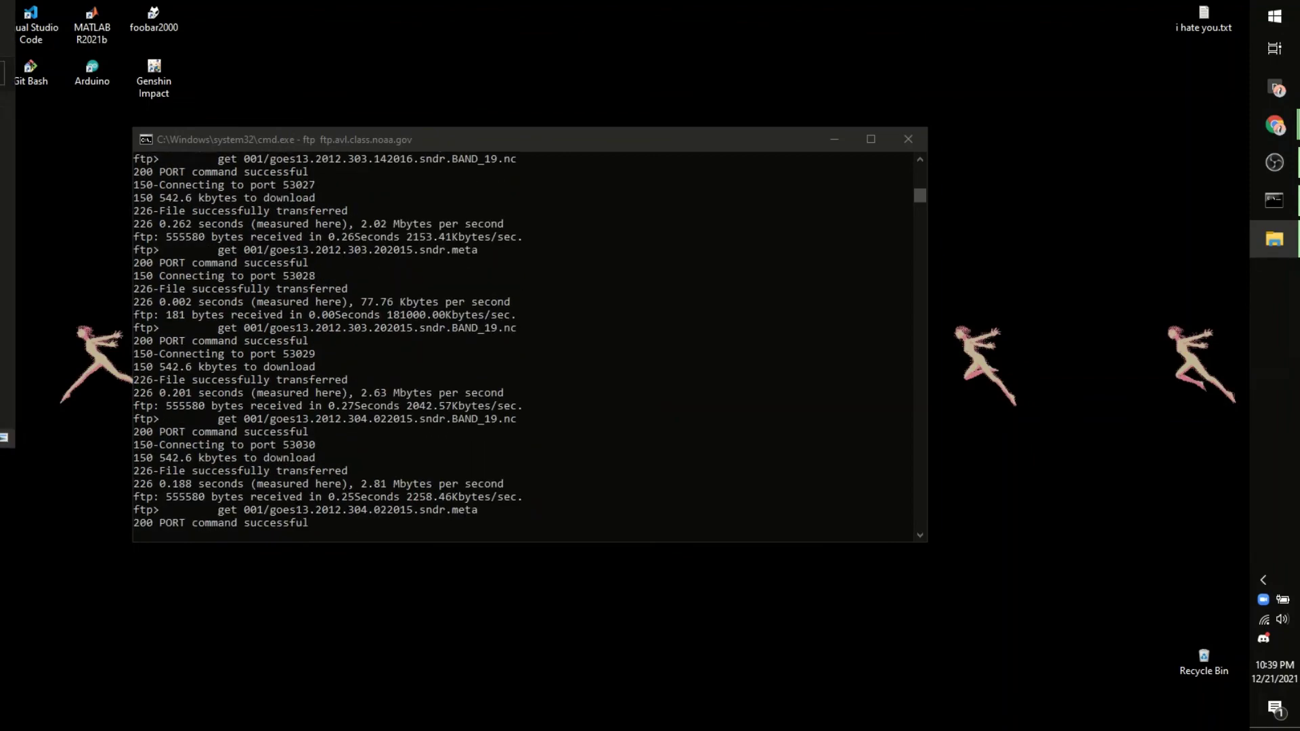
drag(3, 115, 846, 172)
Step: Browse in File Explorer to This PC > OS1 (C:) > Users > the user's home folder
scroll(664, 509, down, 2)
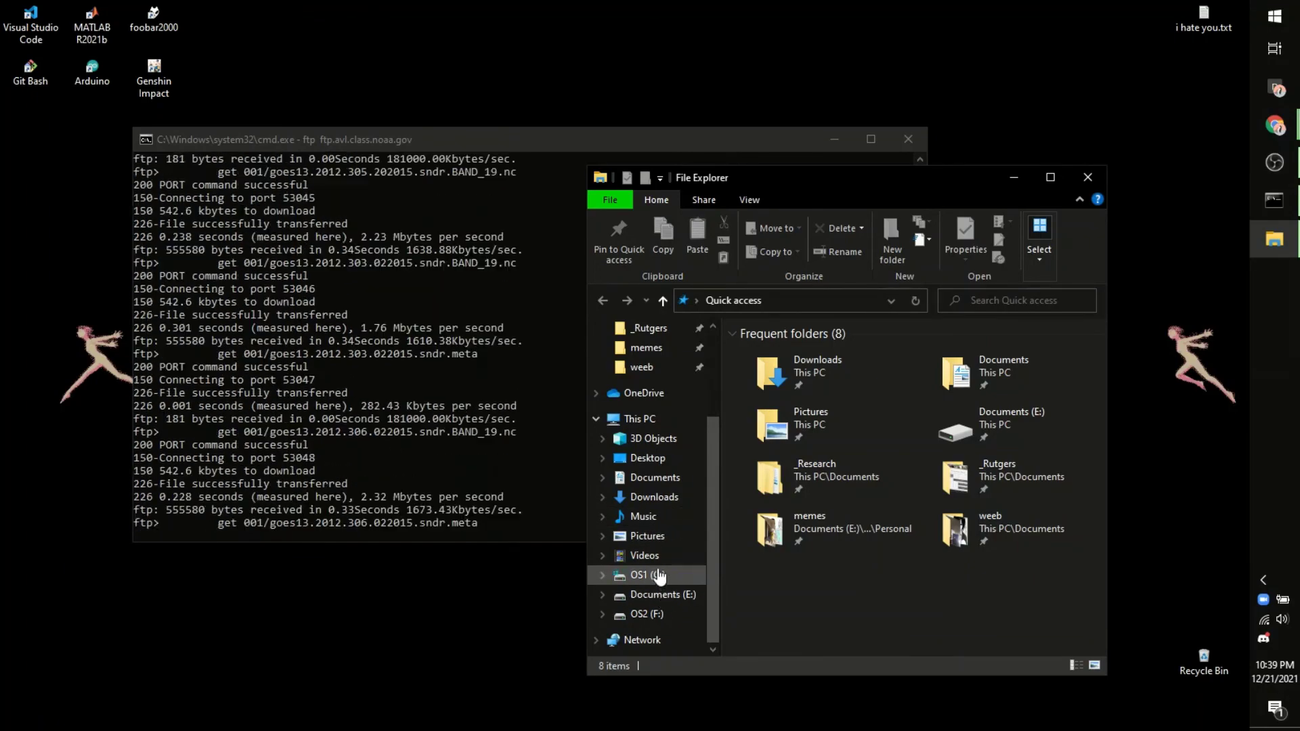
click(660, 421)
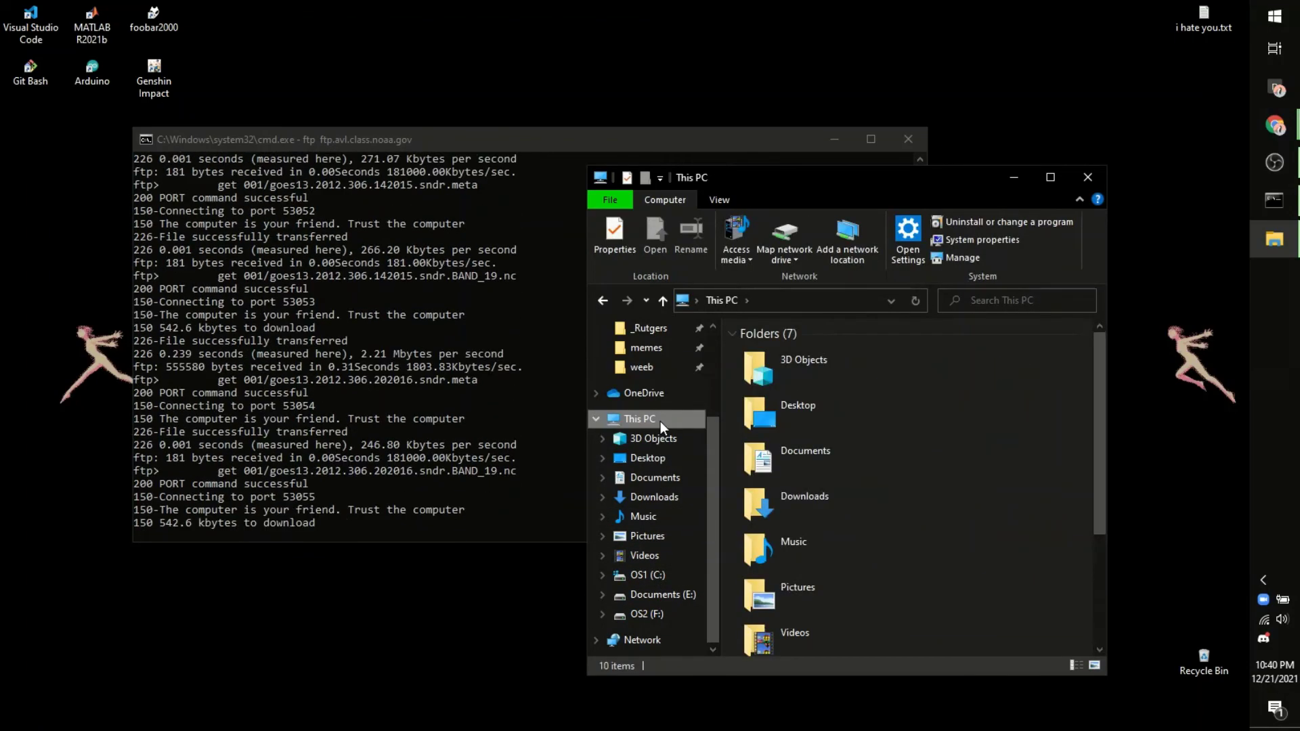
scroll(812, 448, down, 3)
double_click(842, 539)
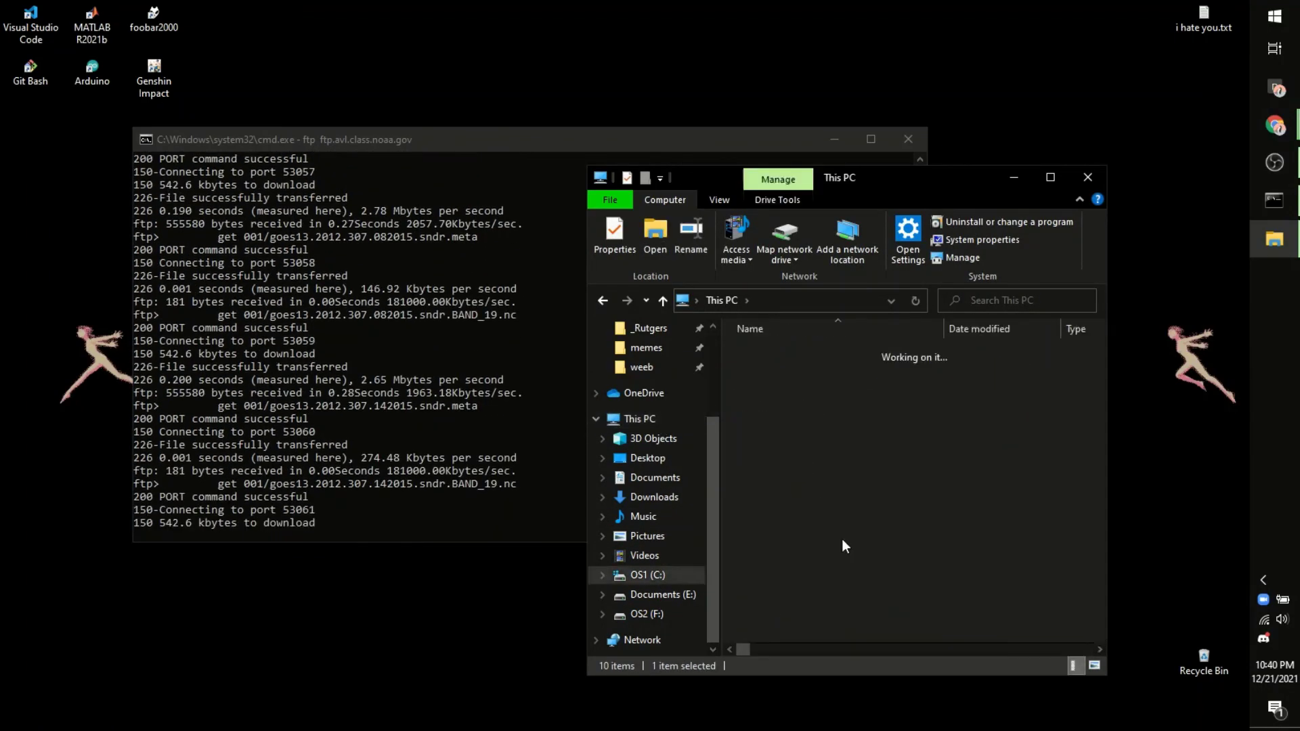
double_click(798, 437)
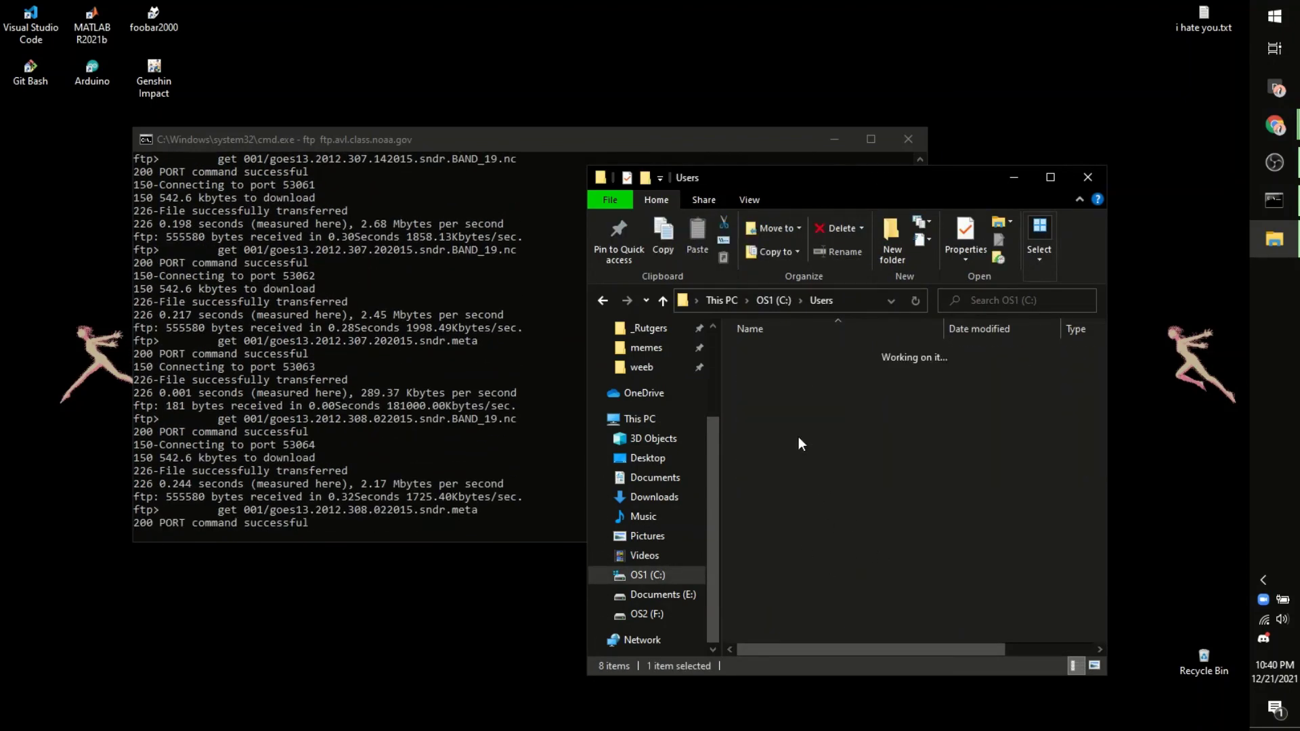
double_click(800, 373)
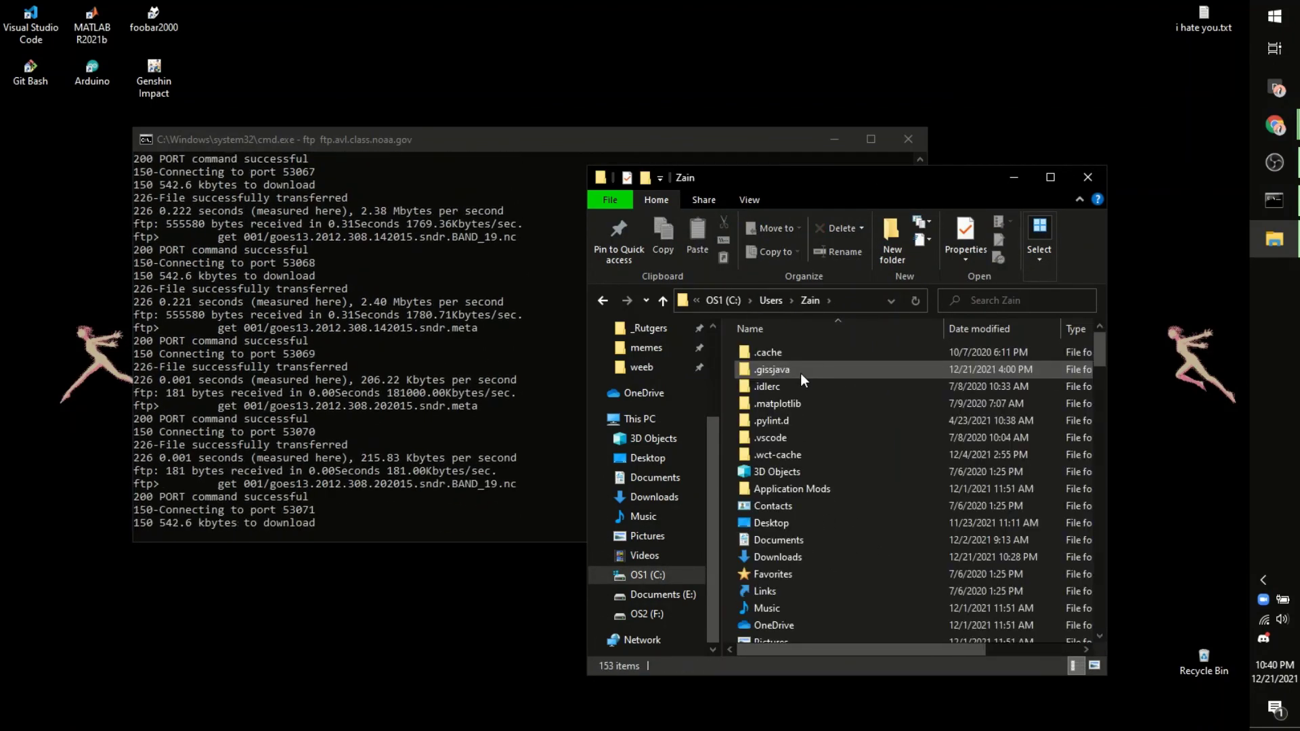
Step: Maximize Explorer and scroll through the goes13 files arriving in the user folder
scroll(856, 445, down, 20)
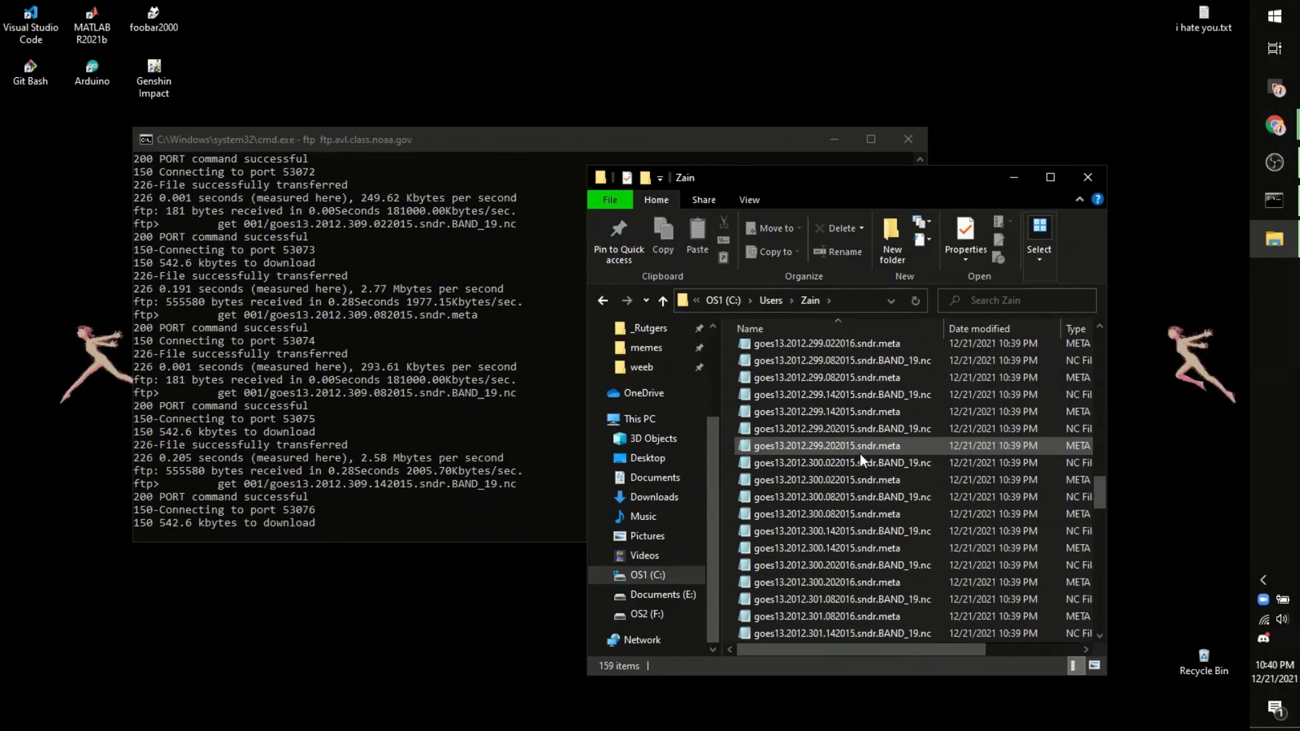
scroll(861, 454, down, 20)
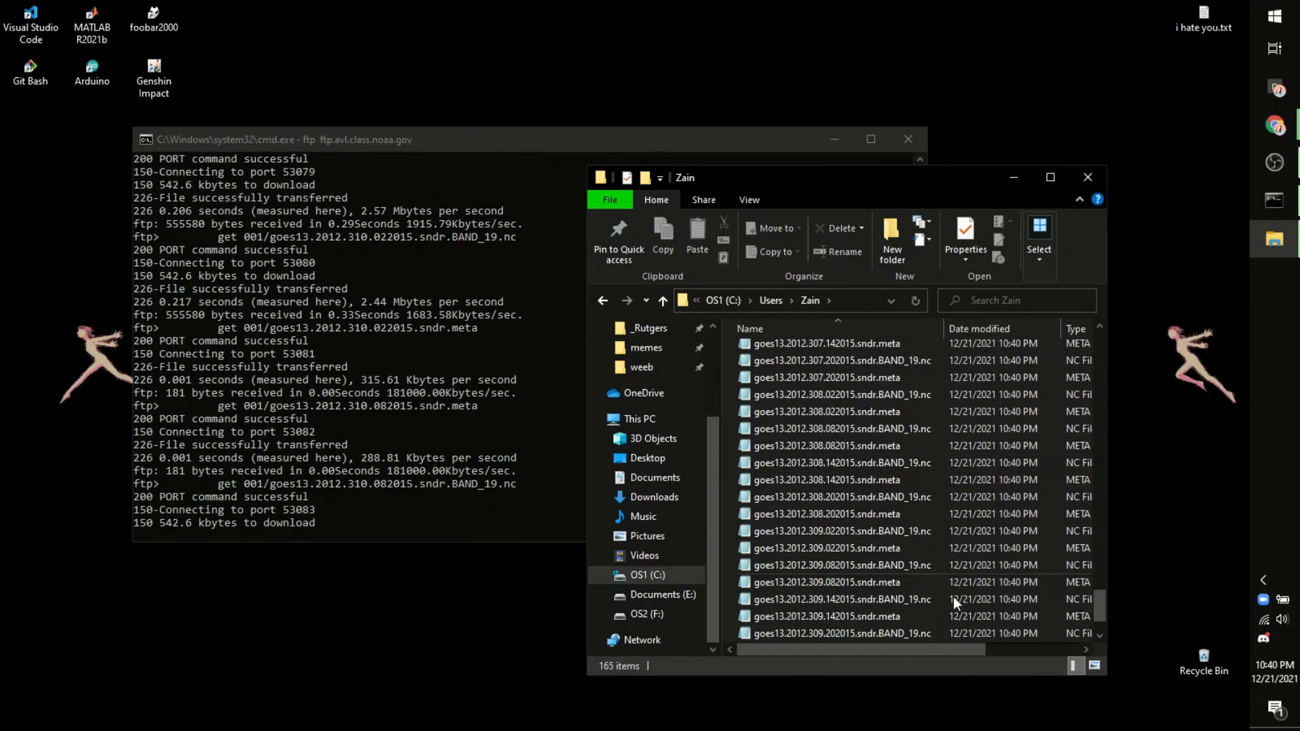
scroll(948, 573, up, 20)
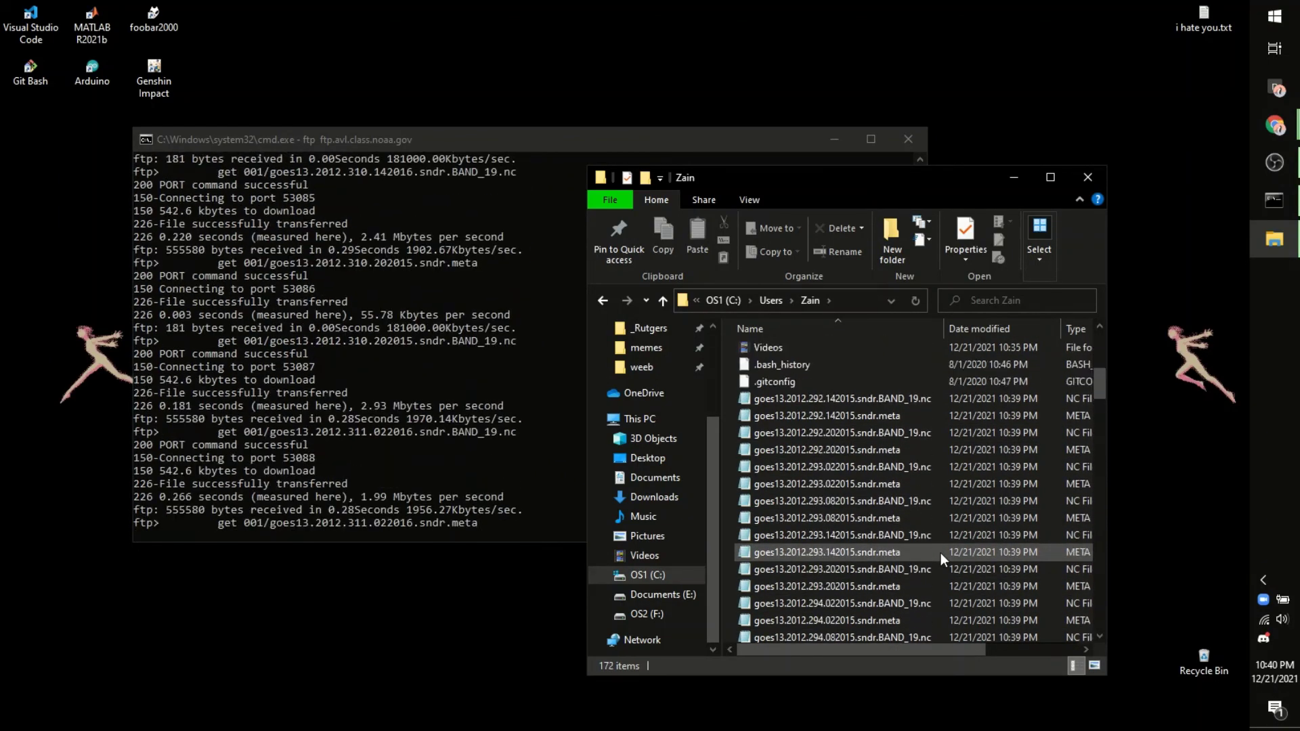
scroll(940, 552, up, 1)
scroll(934, 555, down, 3)
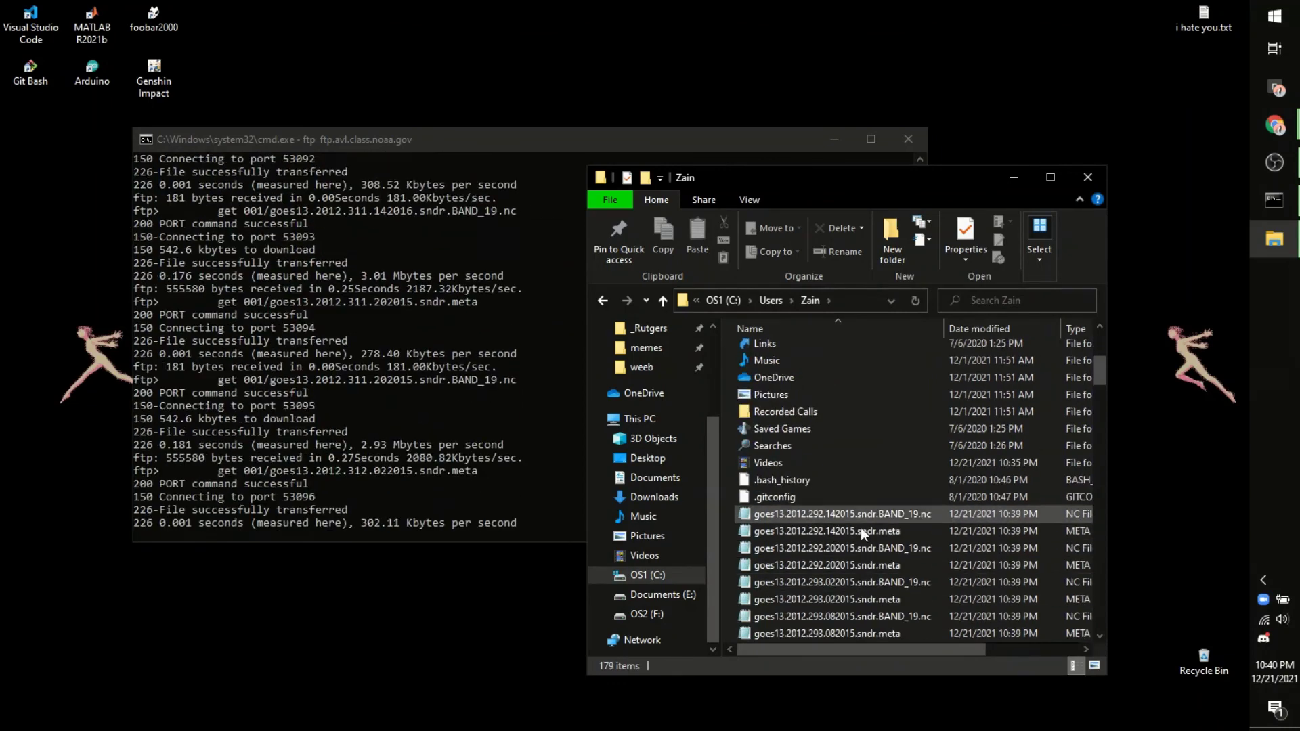
double_click(729, 175)
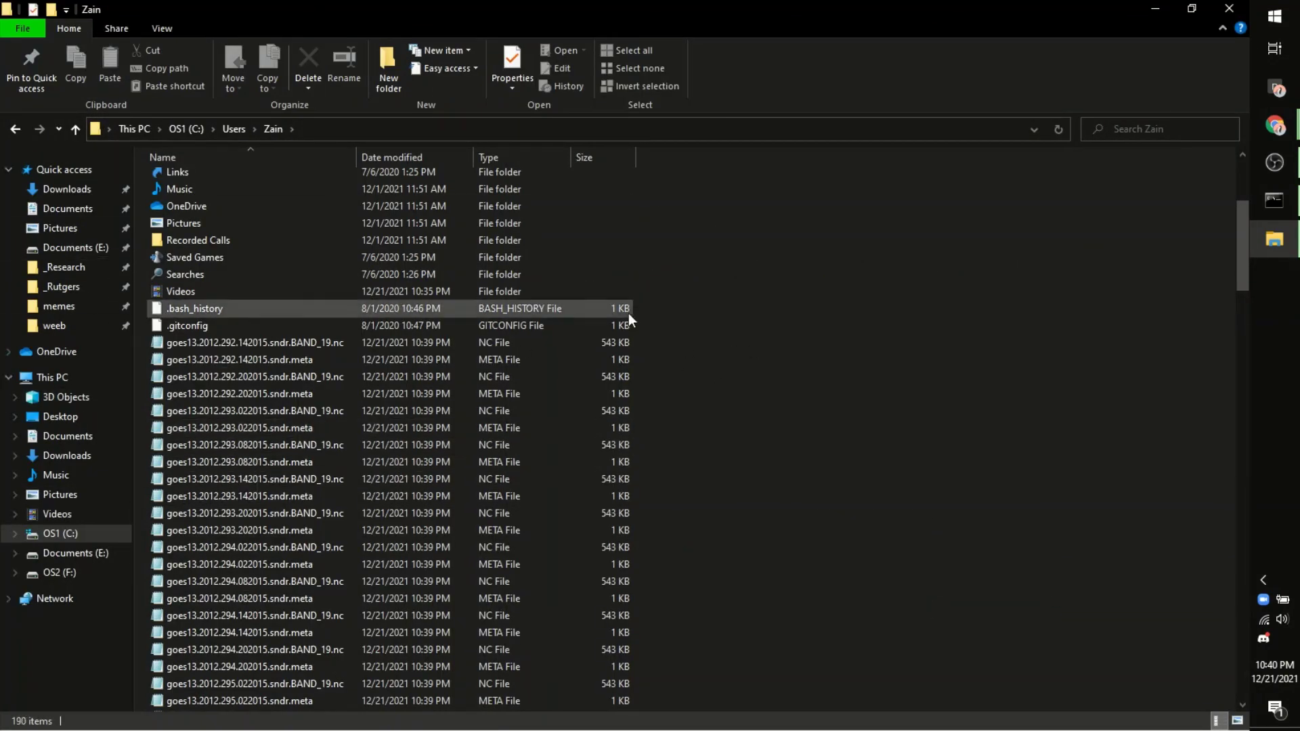
scroll(840, 351, down, 9)
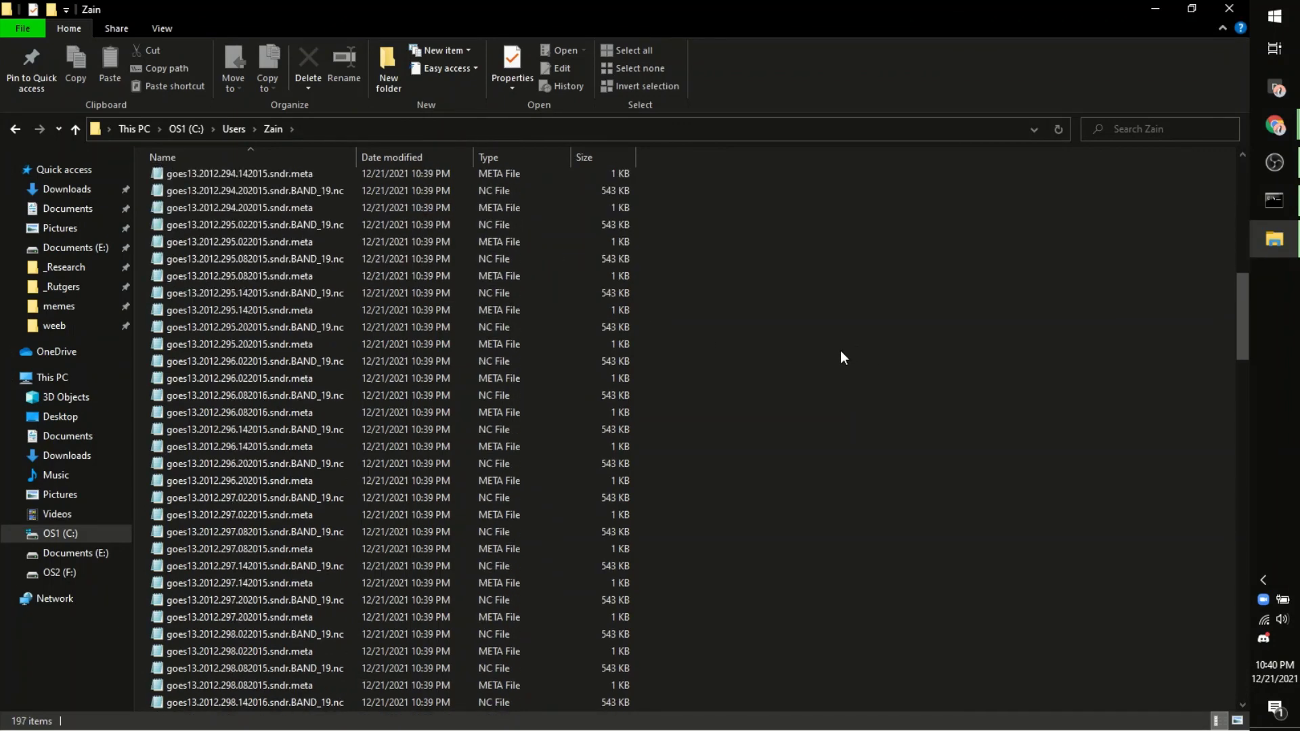
scroll(842, 356, down, 9)
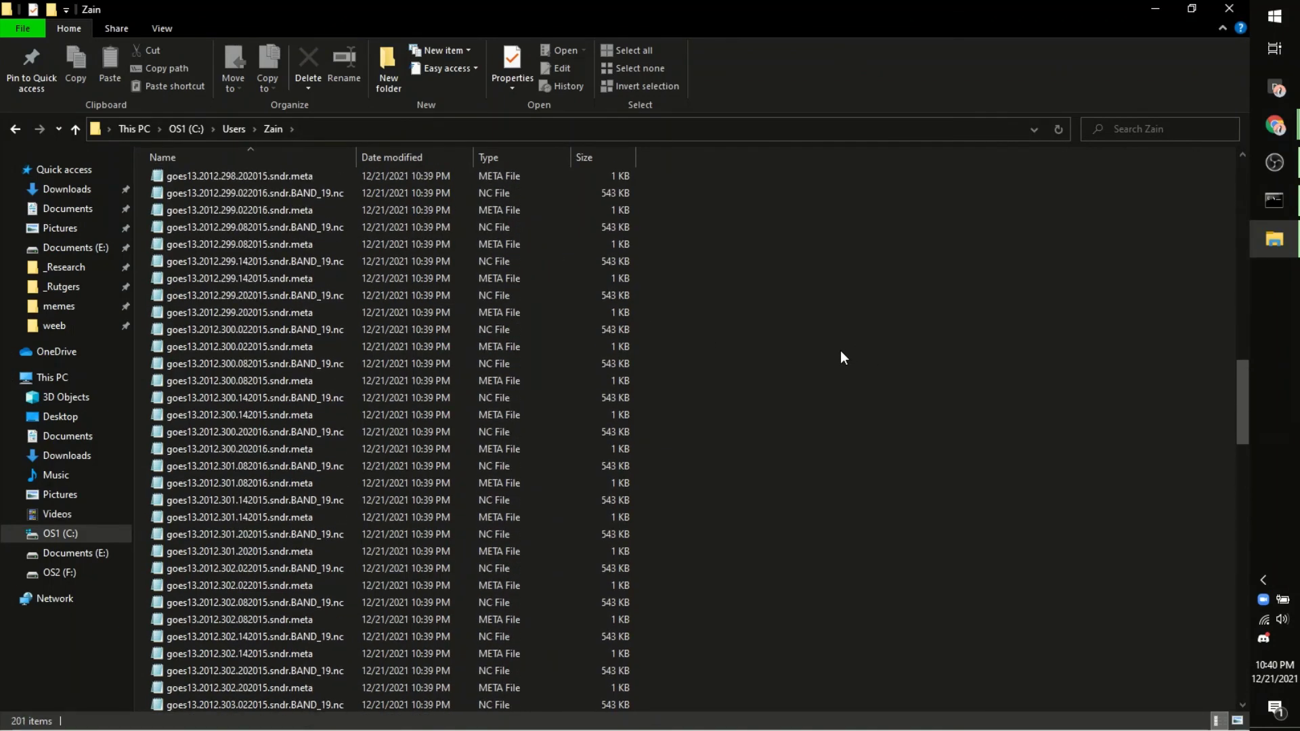
scroll(840, 357, up, 9)
Step: Close File Explorer and run the final get for the last BAND_19.nc file
click(1228, 9)
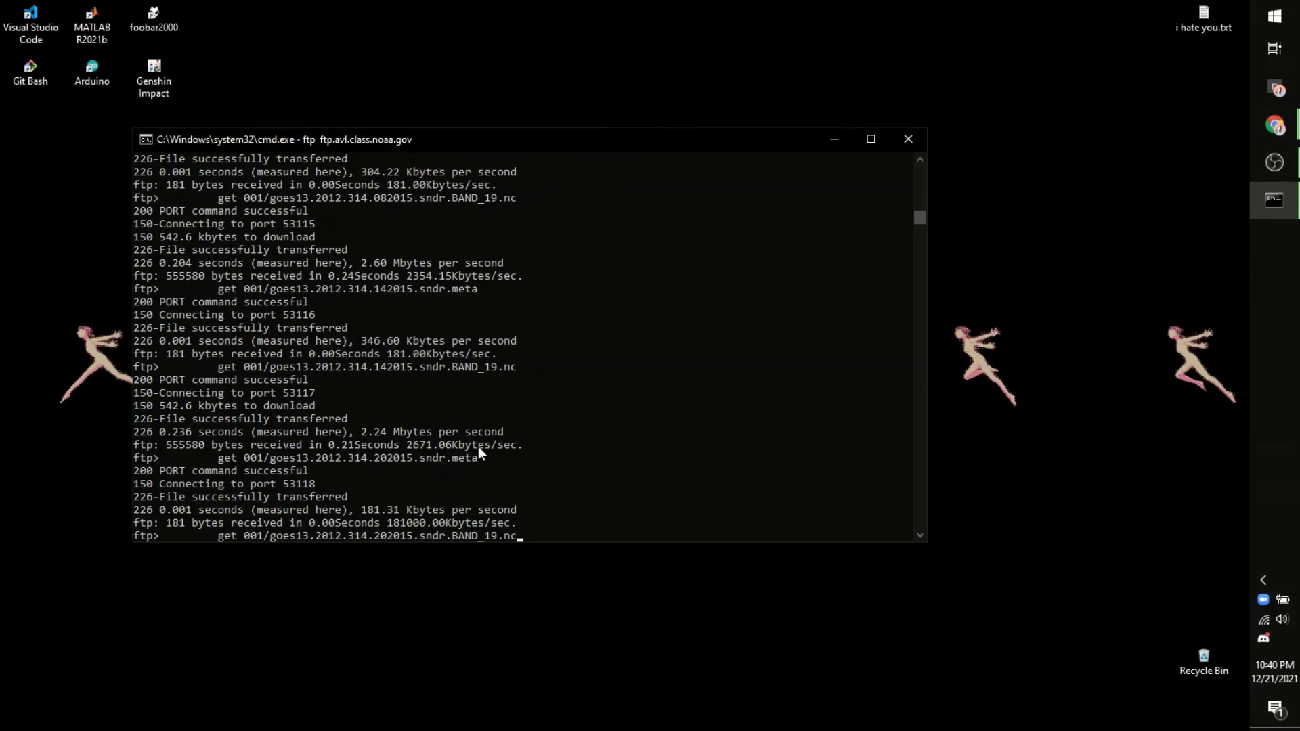
scroll(478, 447, down, 3)
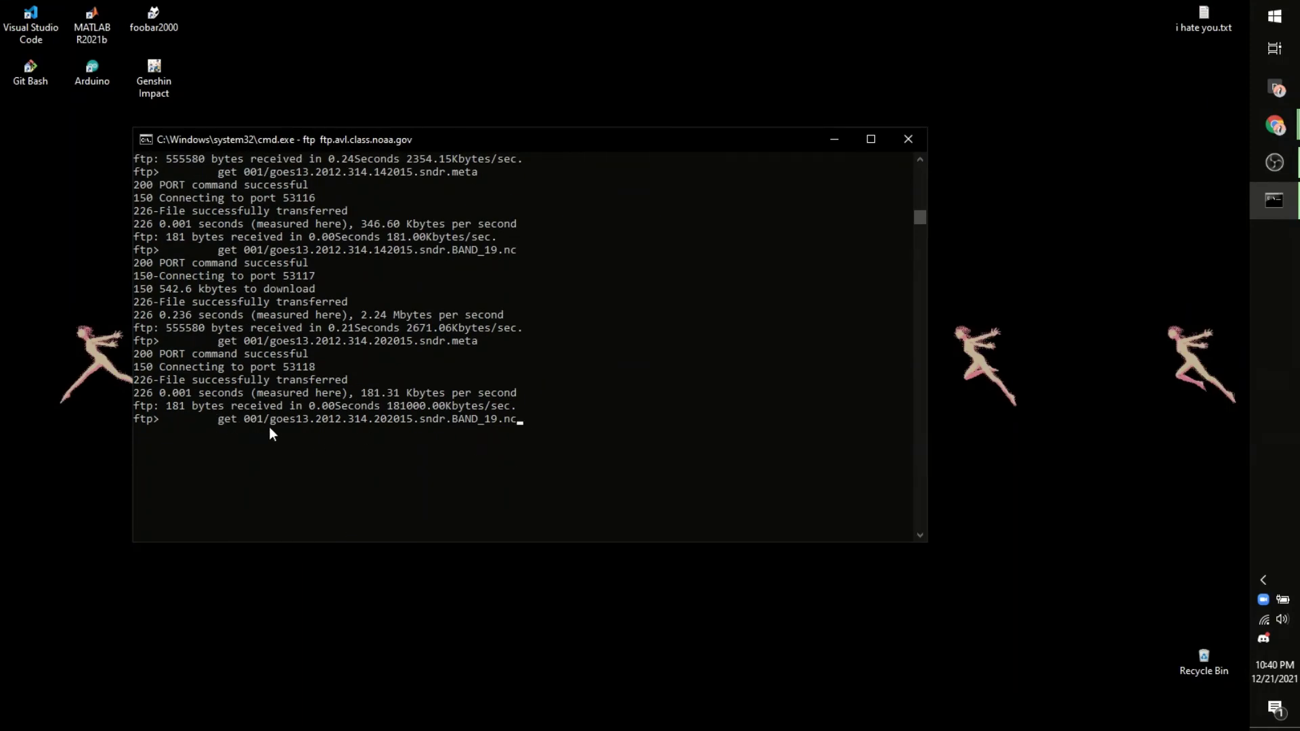
key(Return)
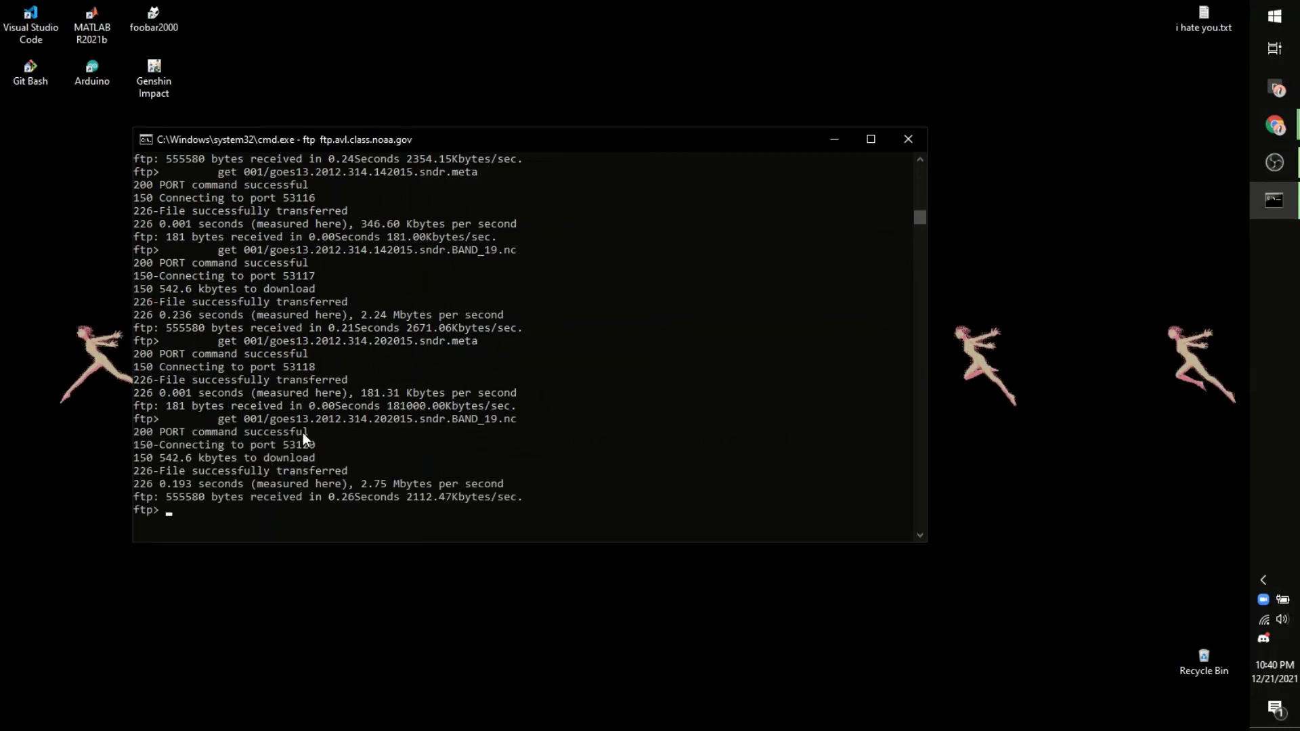
scroll(303, 433, down, 1)
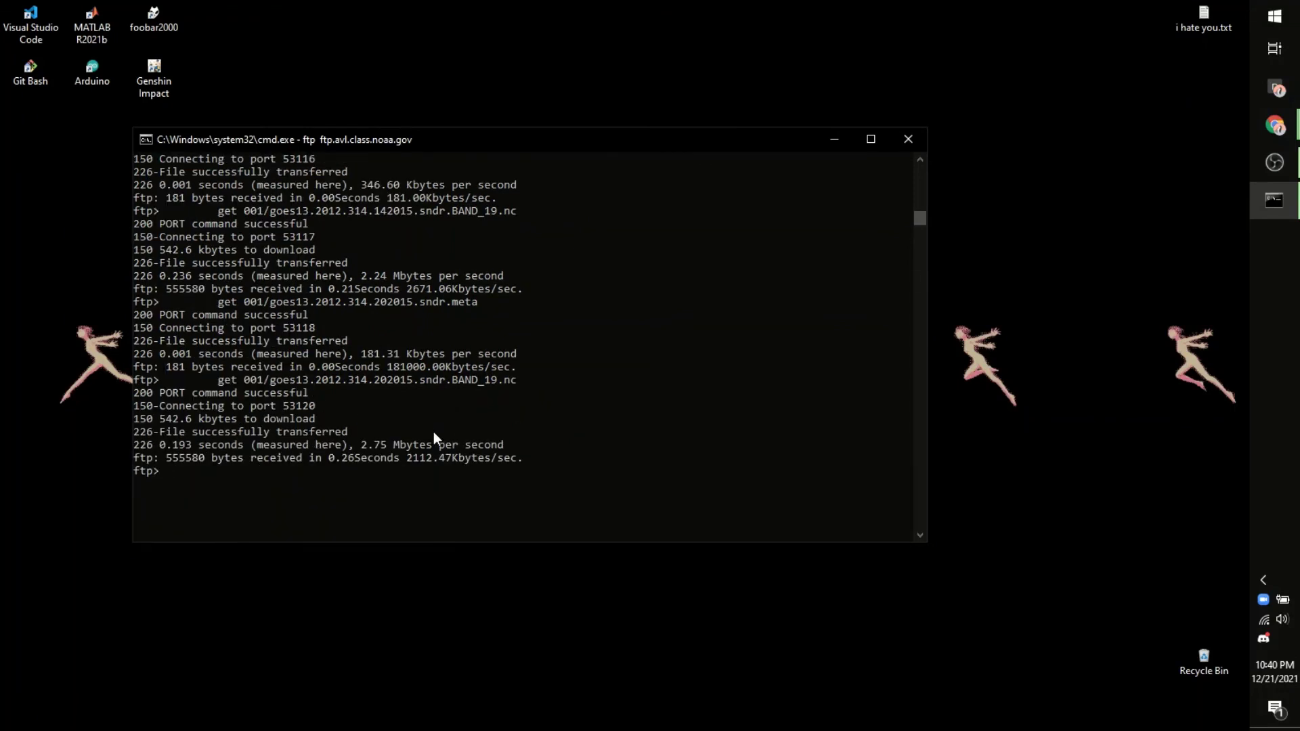
Step: End the FTP session with bye and highlight the 48304 kbytes downloaded total
text(bye)
key(Return)
scroll(433, 437, down, 1)
scroll(434, 433, down, 1)
drag(416, 409, 452, 409)
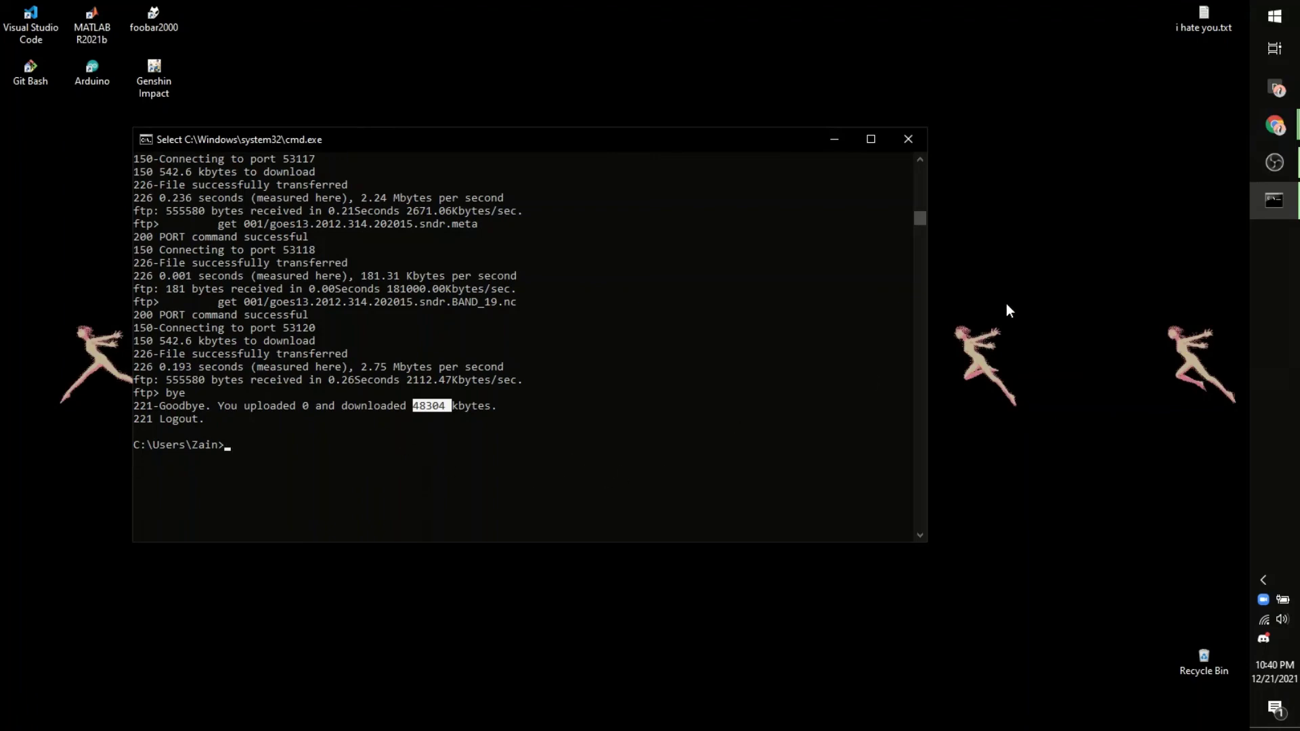
Step: Open the user folder via This PC > OS1 (C:) > Users and scroll its 203 items of goes13 files
click(1066, 394)
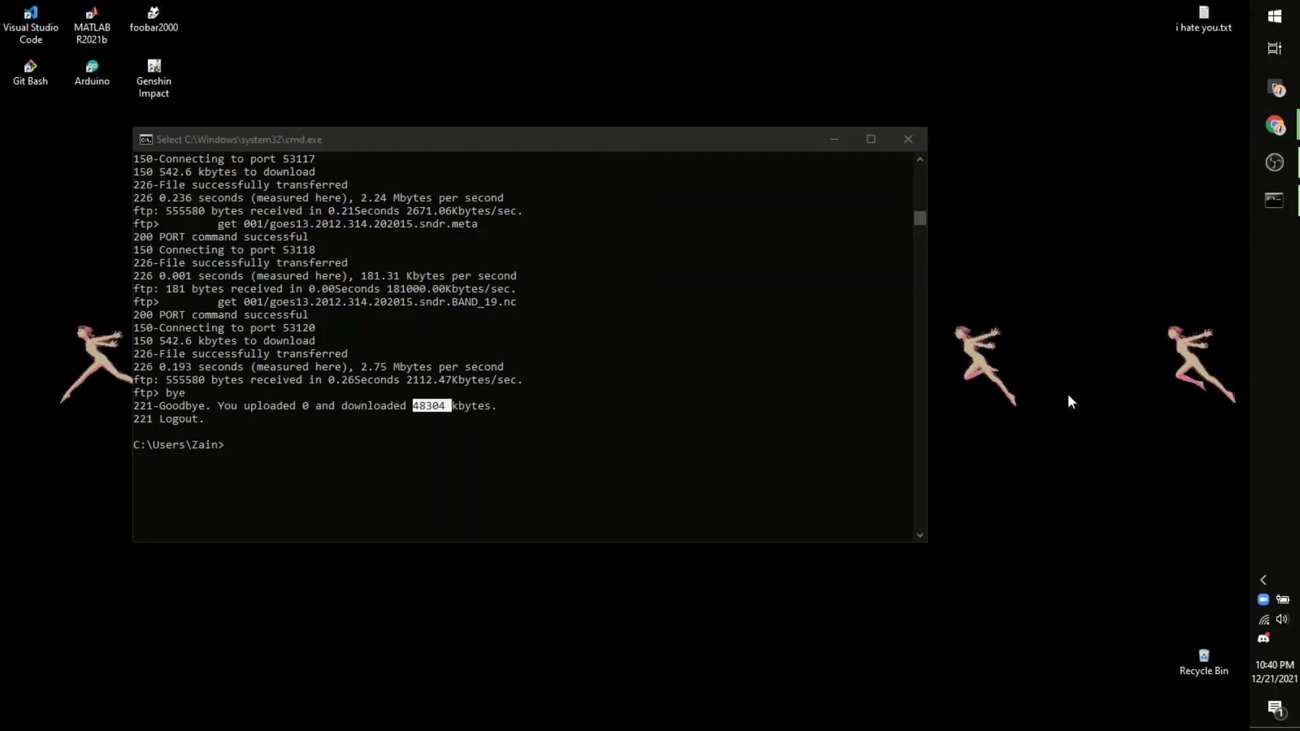
key(super+e)
click(72, 377)
click(217, 278)
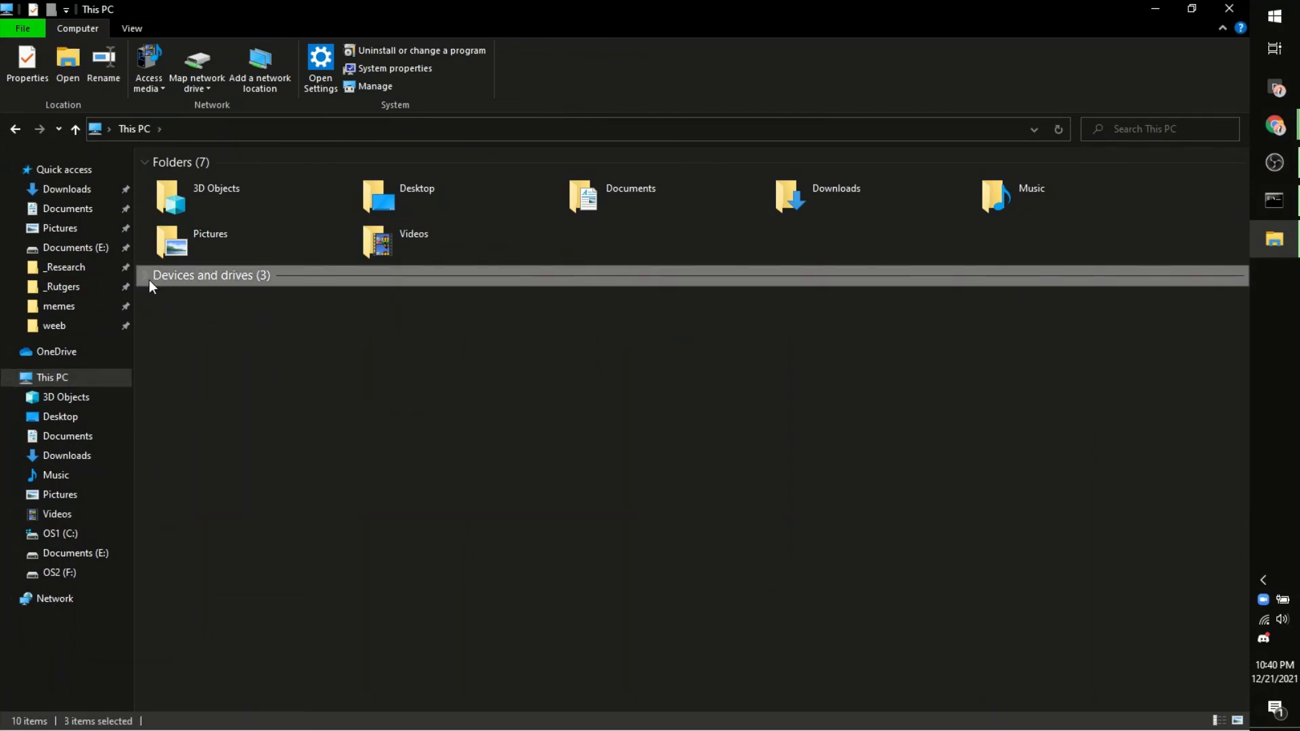
double_click(225, 323)
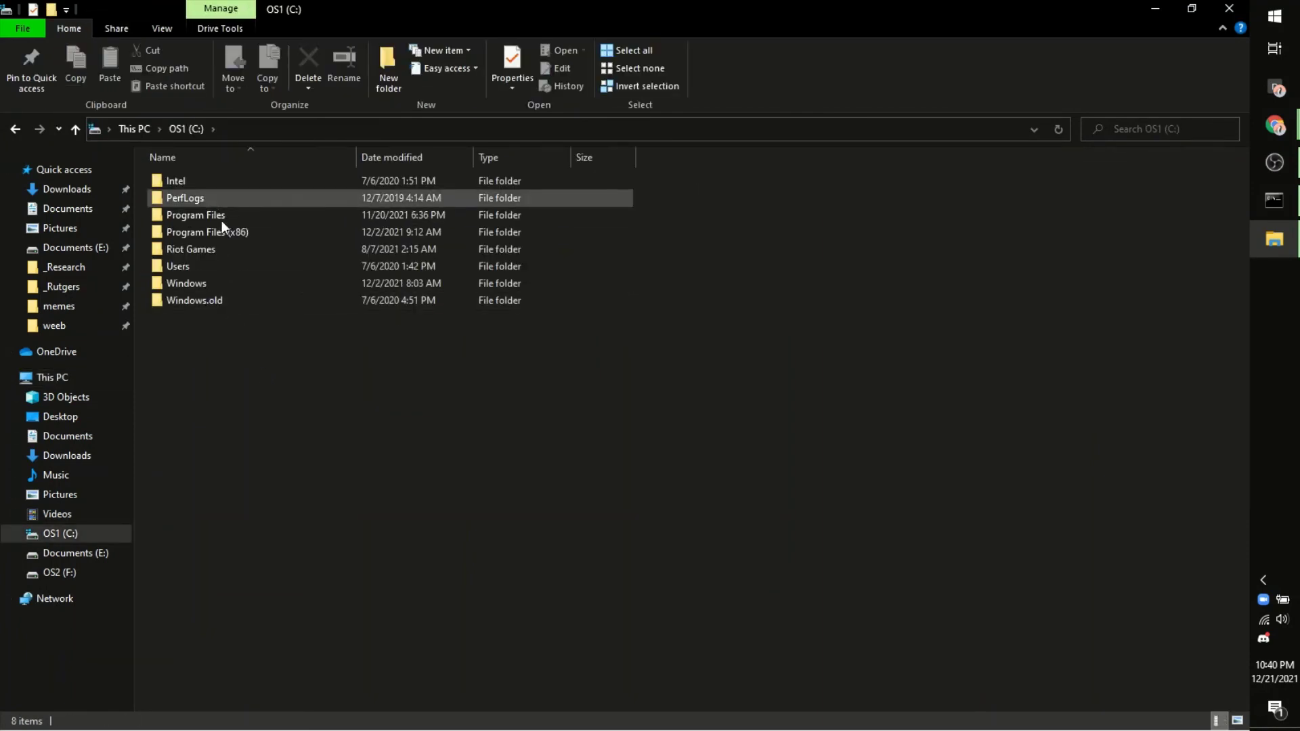
double_click(241, 265)
double_click(217, 202)
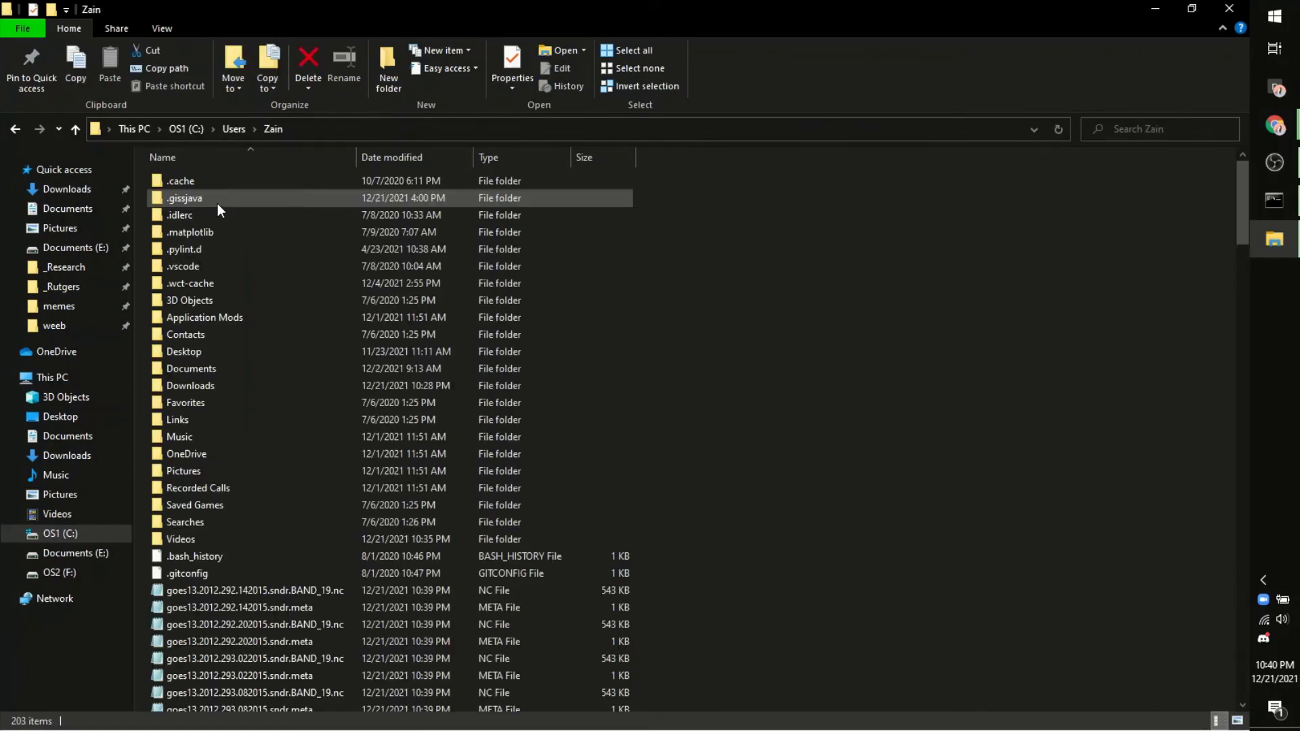
scroll(453, 365, down, 20)
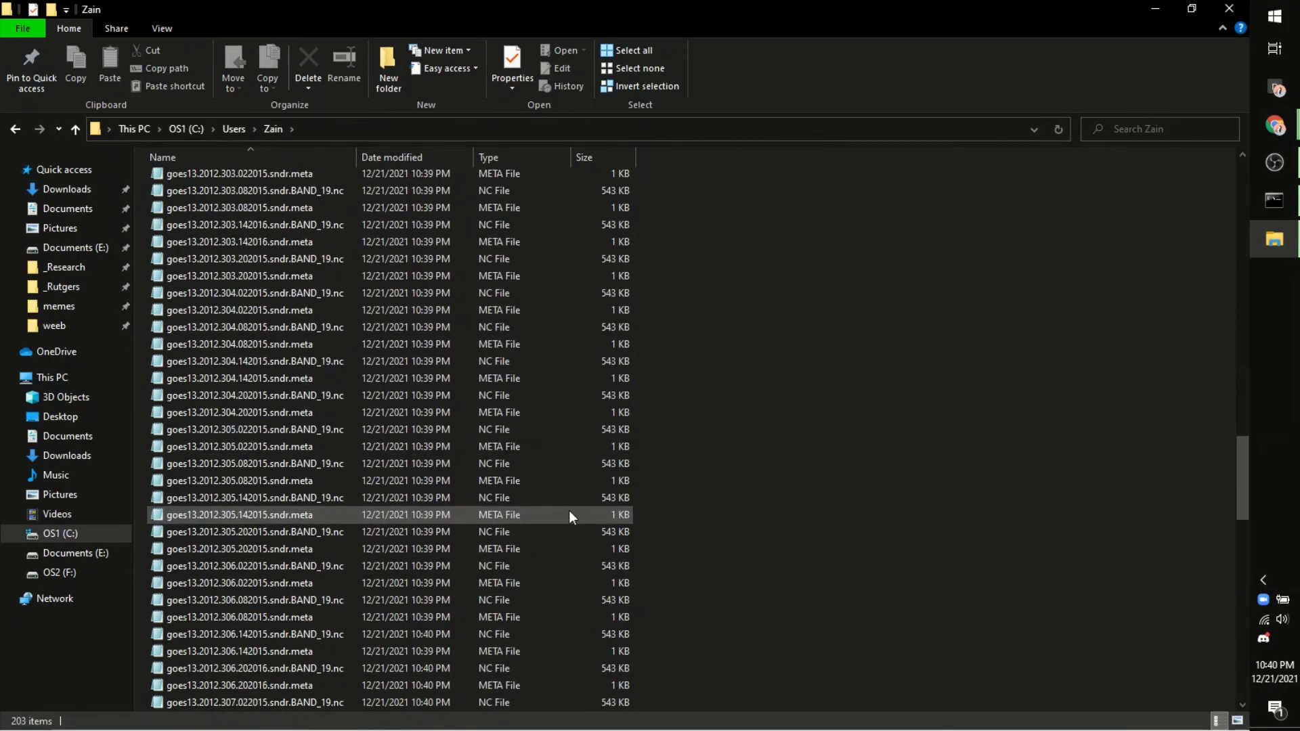
scroll(688, 643, up, 20)
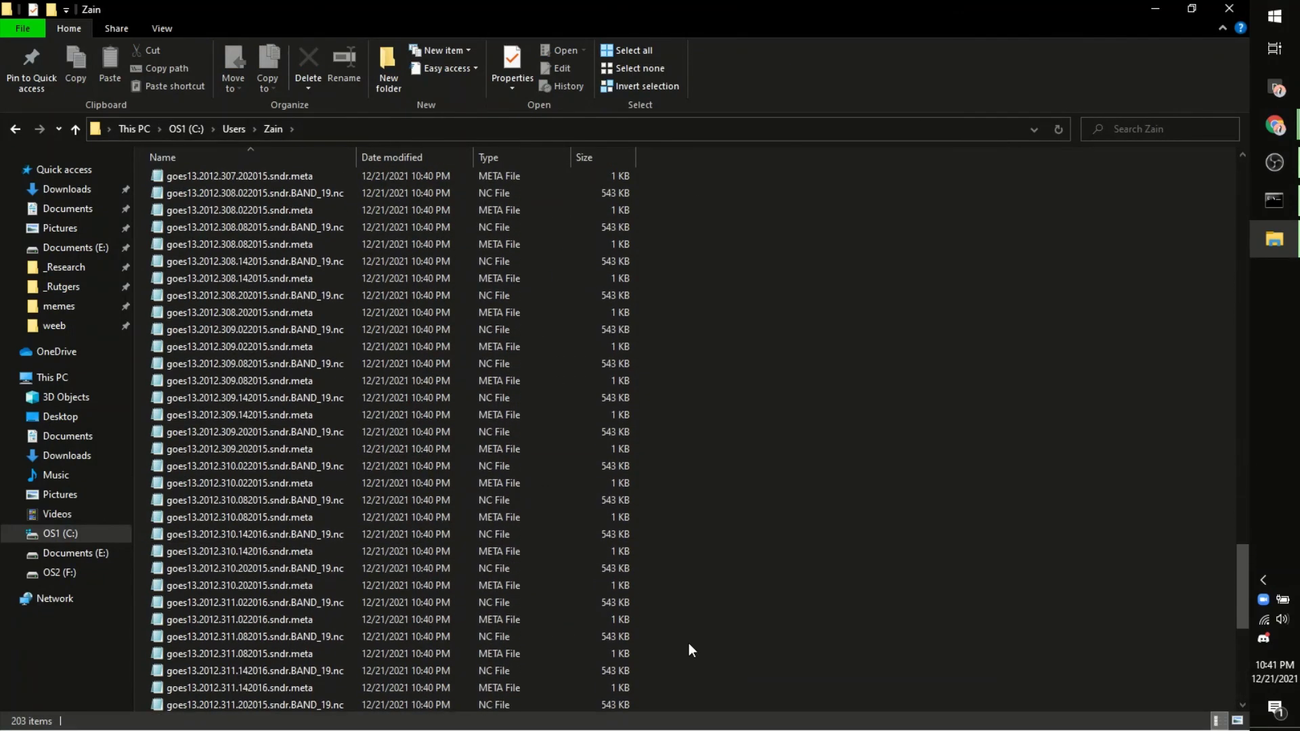
scroll(689, 643, up, 20)
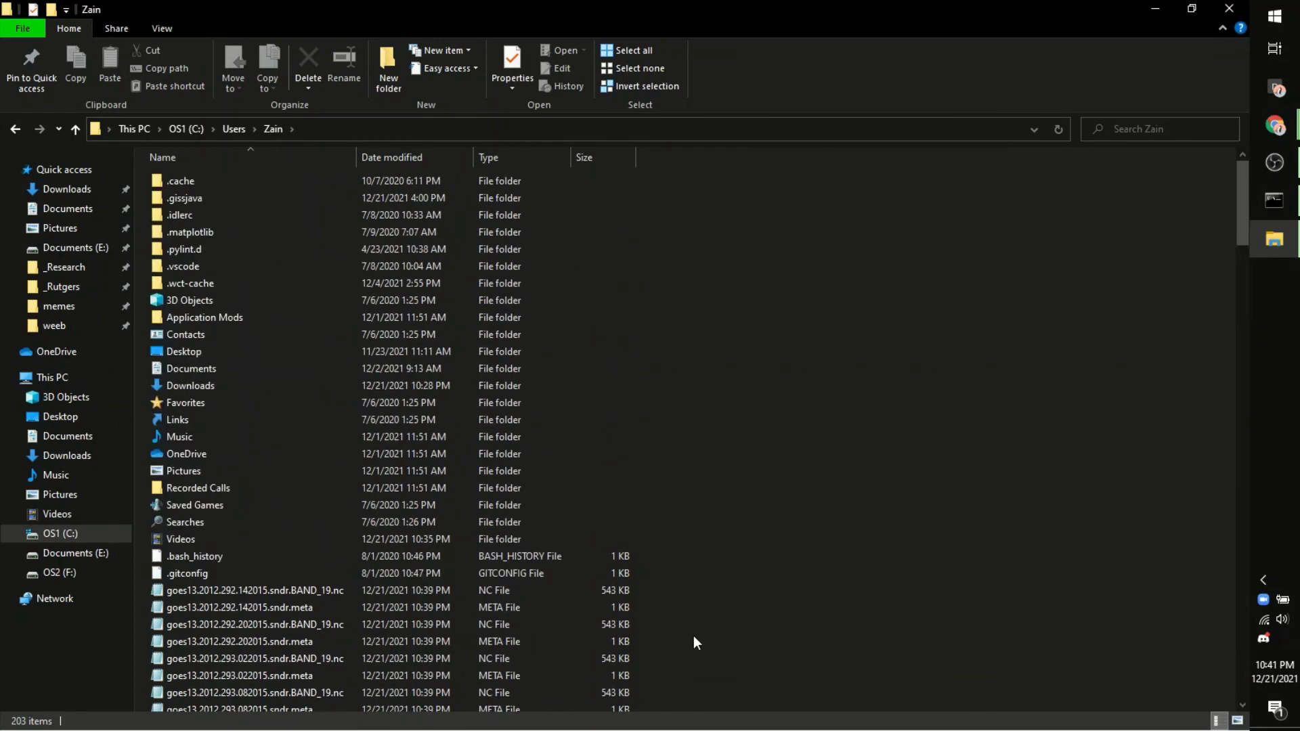
scroll(693, 636, down, 7)
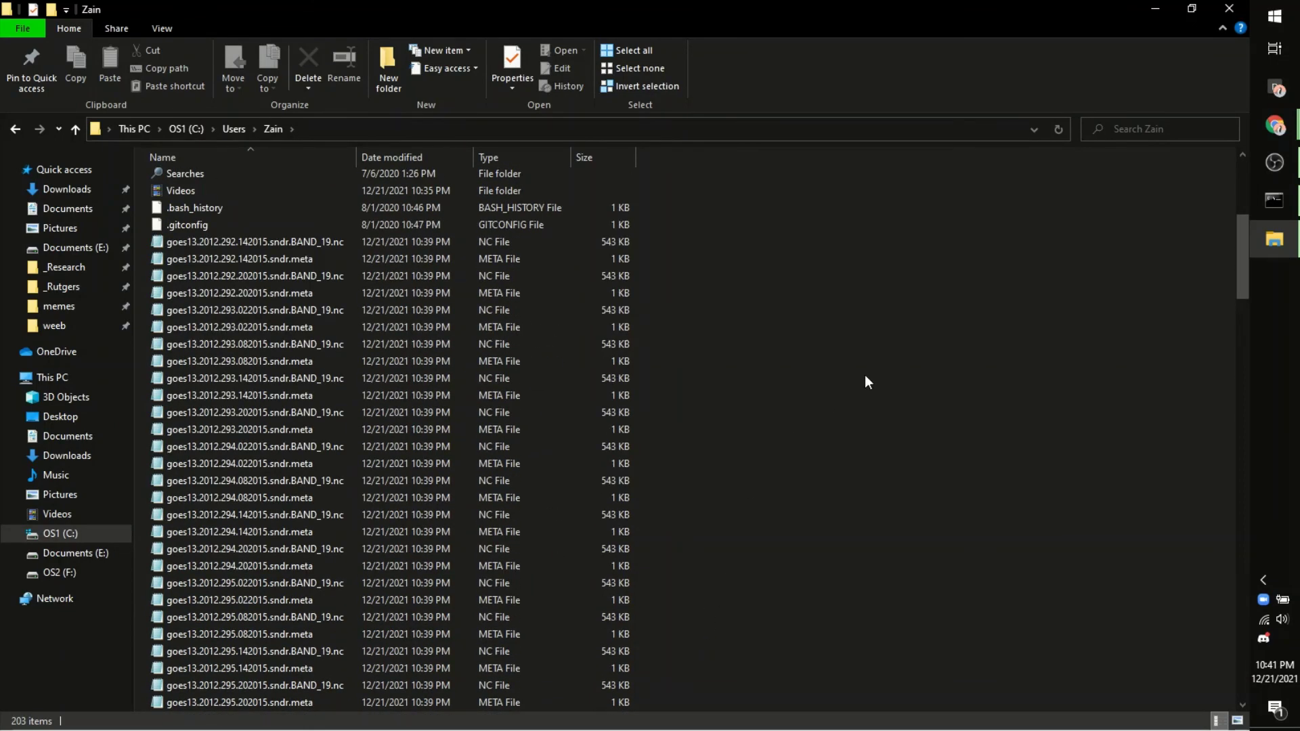